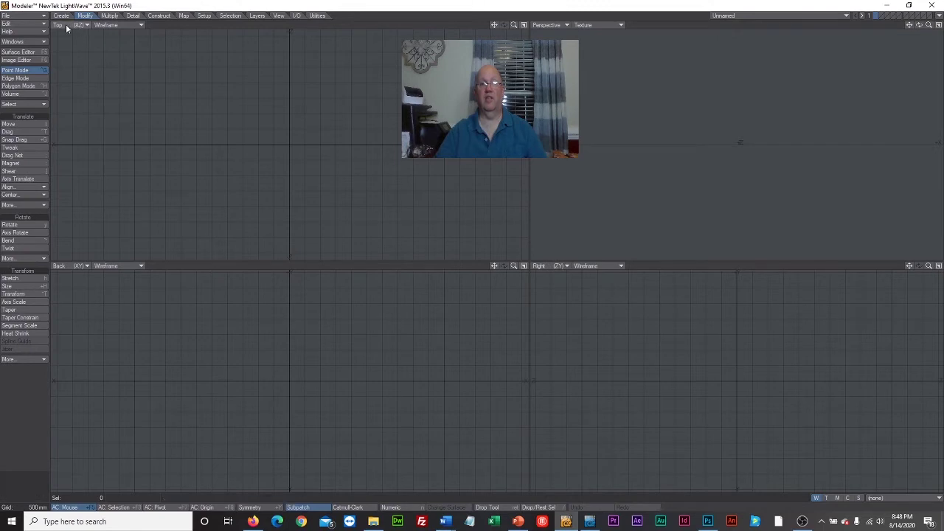
Draw a box about 7.95 m wide, 2.3 m high and 3.9 m deep, starting from its base in the Top view
{"action": "left_click", "coordinate": [64, 16]}
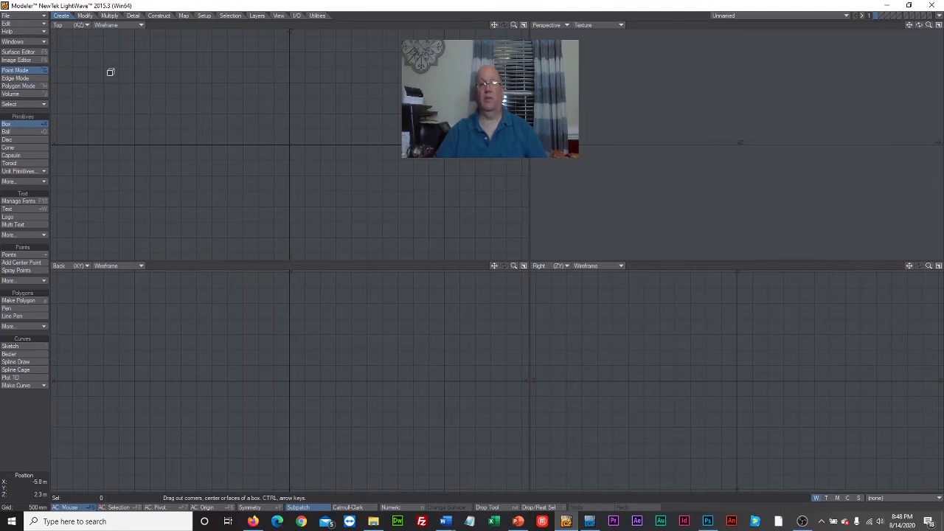
{"action": "left_click_drag", "start_coordinate": [110, 72], "coordinate": [317, 193]}
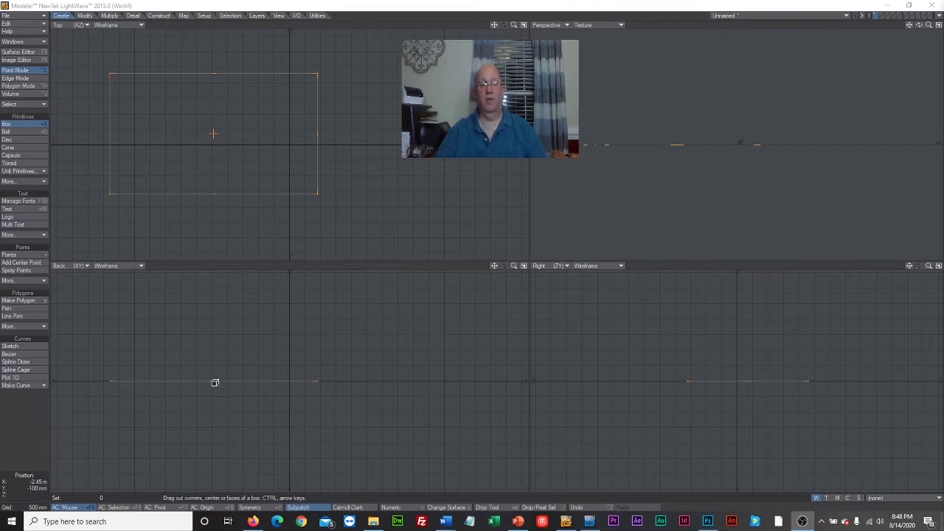
{"action": "left_click_drag", "start_coordinate": [213, 382], "coordinate": [213, 400]}
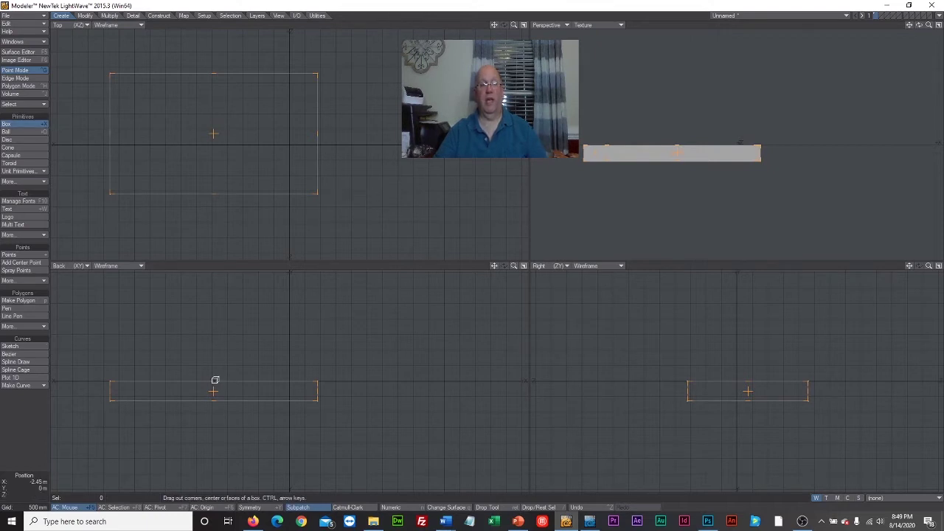
{"action": "left_click_drag", "start_coordinate": [214, 382], "coordinate": [217, 330]}
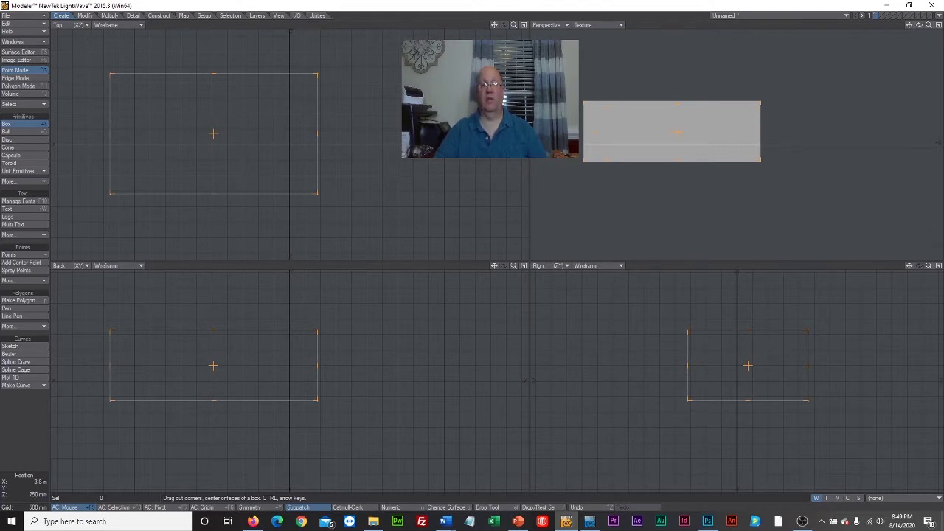
{"action": "left_click_drag", "start_coordinate": [318, 133], "coordinate": [447, 177]}
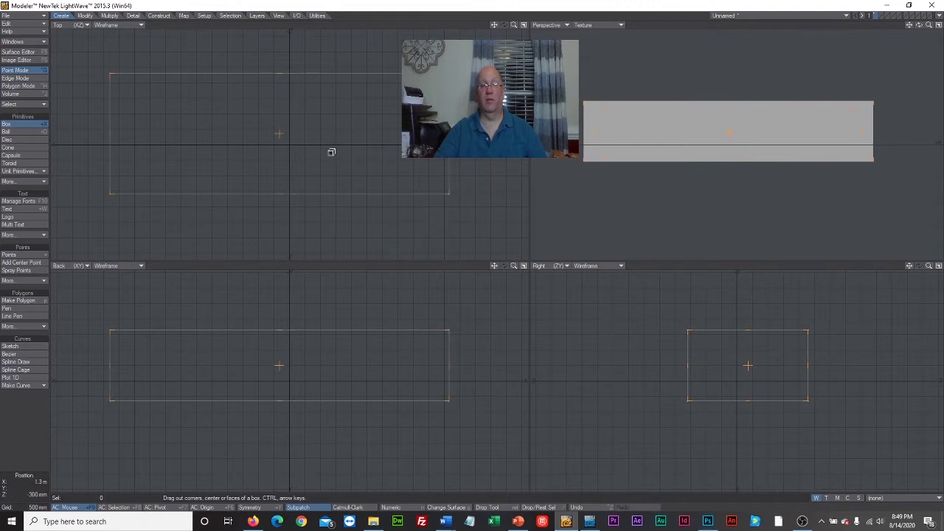
{"action": "left_click_drag", "start_coordinate": [449, 133], "coordinate": [389, 151]}
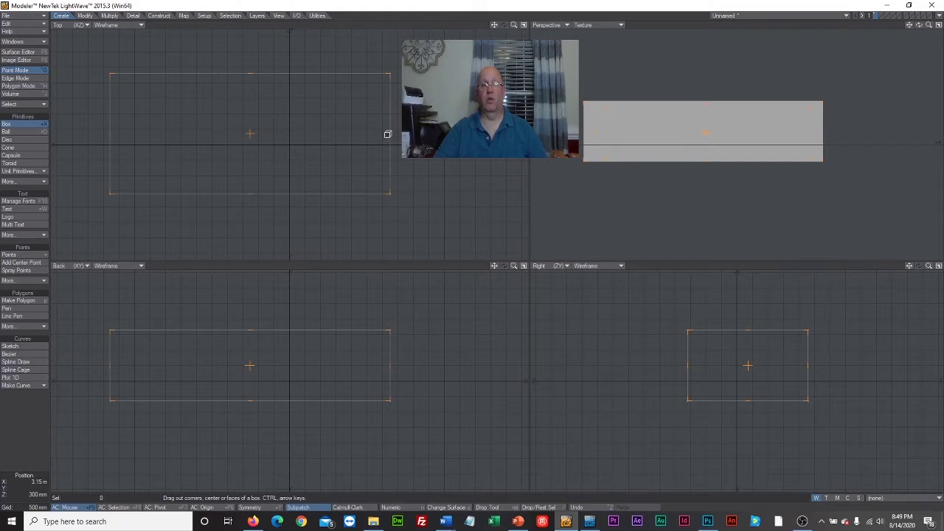
{"action": "left_click_drag", "start_coordinate": [389, 135], "coordinate": [358, 133]}
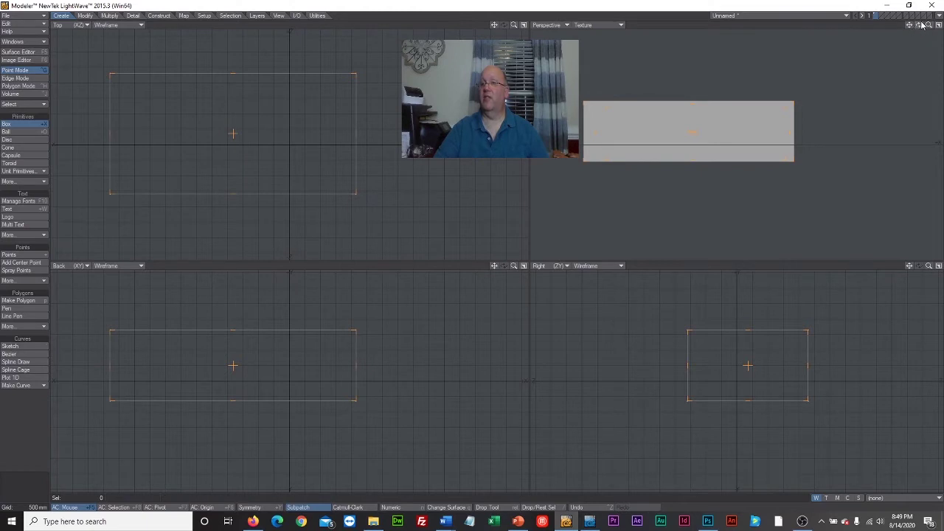
{"action": "left_click_drag", "start_coordinate": [920, 26], "coordinate": [920, 26]}
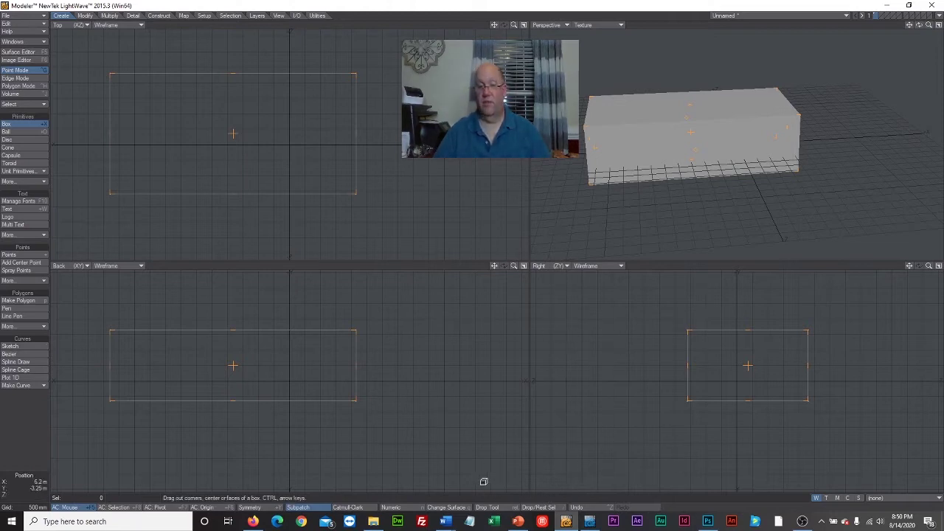
Centre the box on the origin by setting its numeric Center X, Y and Z values to 0
{"action": "left_click", "coordinate": [408, 509]}
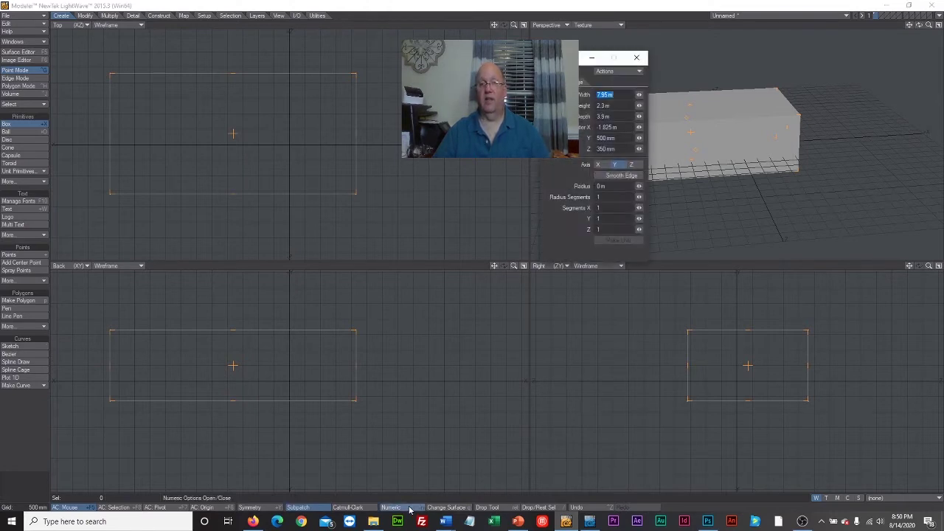
{"action": "left_click_drag", "start_coordinate": [543, 59], "coordinate": [398, 107]}
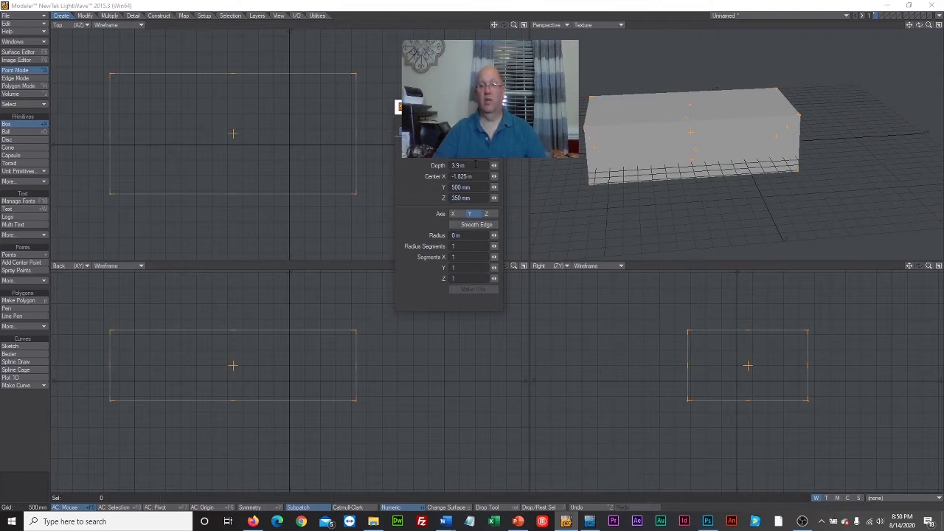
{"action": "left_click_drag", "start_coordinate": [469, 177], "coordinate": [462, 177]}
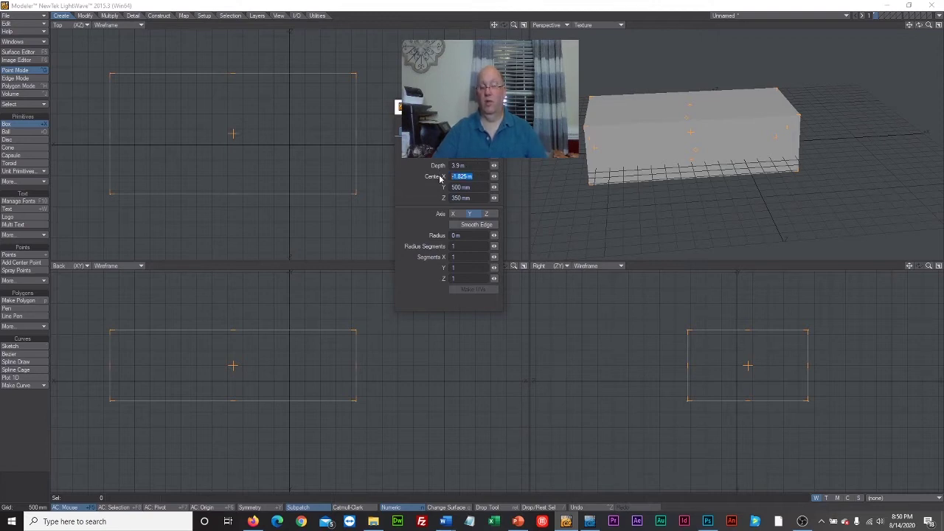
{"action": "type", "text": "0"}
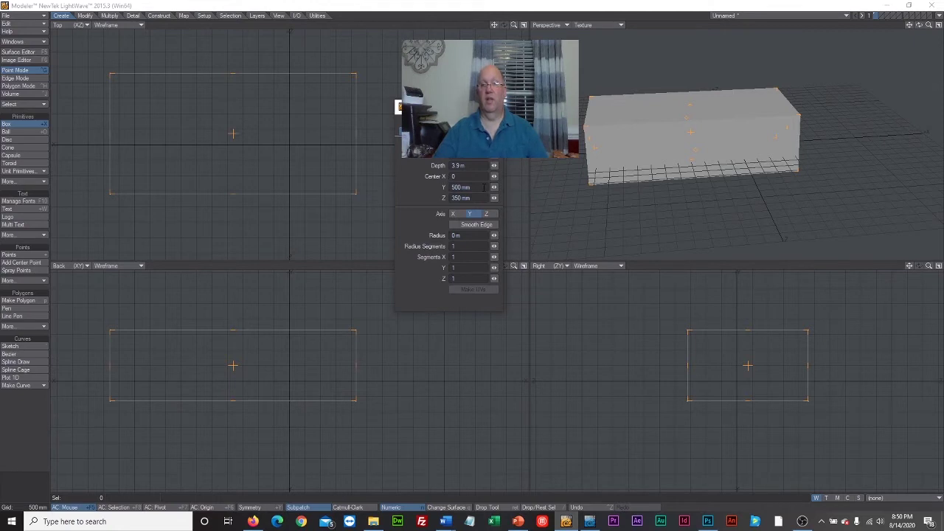
{"action": "left_click", "coordinate": [484, 188]}
{"action": "left_click_drag", "start_coordinate": [483, 188], "coordinate": [440, 198]}
{"action": "type", "text": "00"}
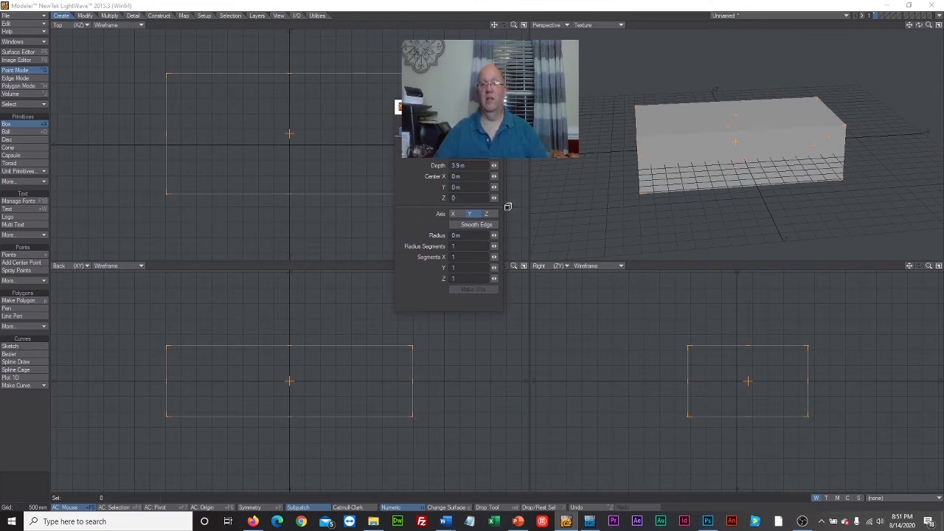
{"action": "left_click", "coordinate": [472, 188]}
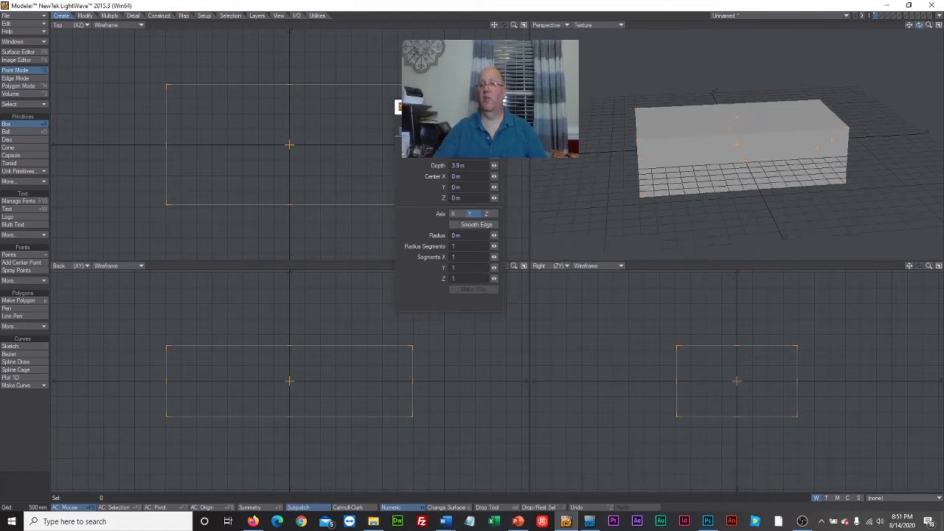
Bevel the box's edges with a radius of 340 mm
{"action": "mouse_move", "coordinate": [919, 25]}
{"action": "left_mouse_down"}
{"action": "mouse_move", "coordinate": [905, 81]}
{"action": "mouse_move", "coordinate": [919, 28]}
{"action": "left_mouse_up"}
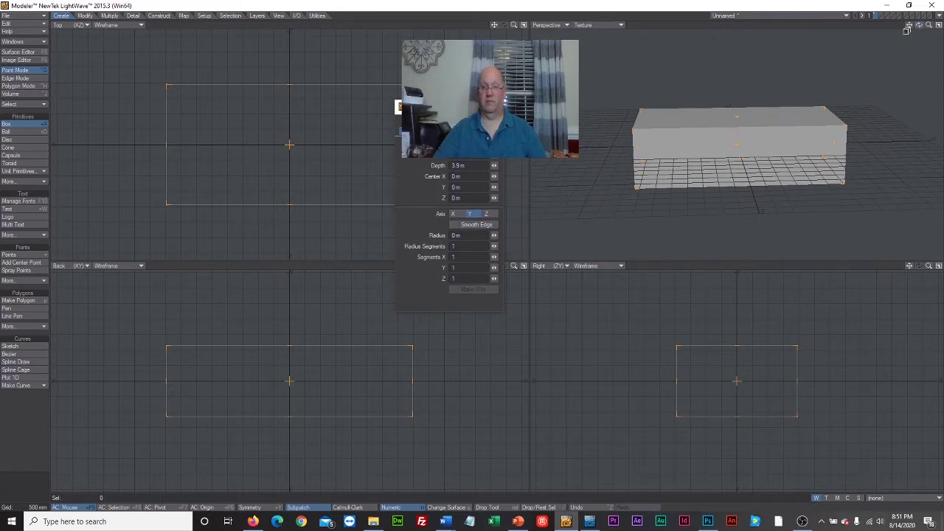
{"action": "left_click", "coordinate": [493, 236]}
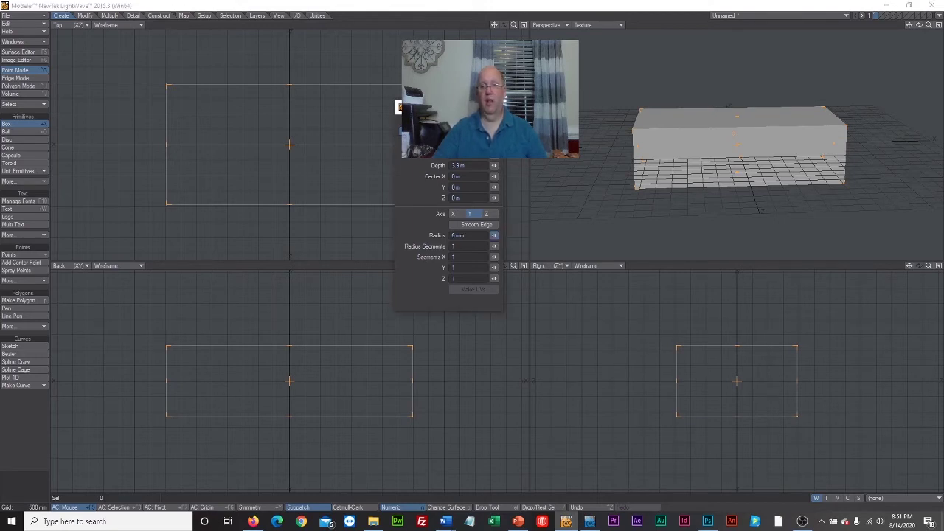
{"action": "left_click_drag", "start_coordinate": [494, 235], "coordinate": [567, 235]}
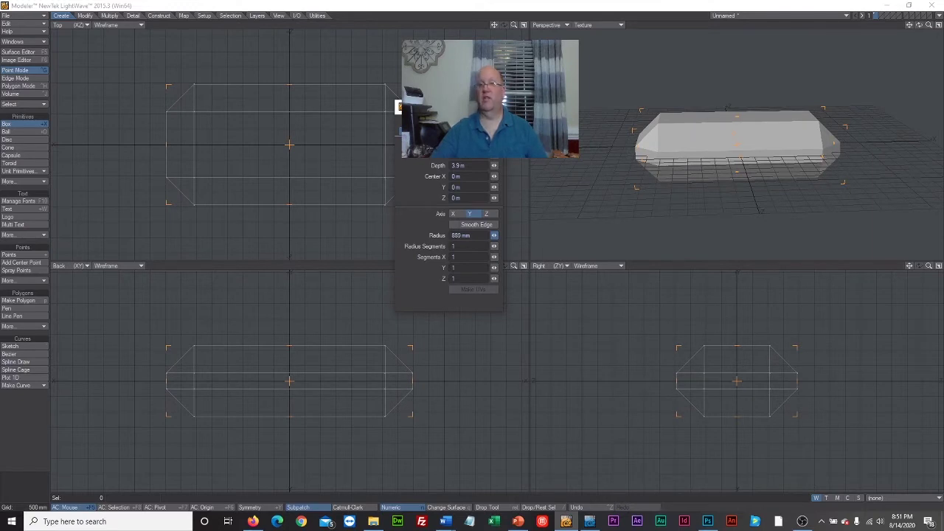
{"action": "left_click_drag", "start_coordinate": [566, 236], "coordinate": [524, 225]}
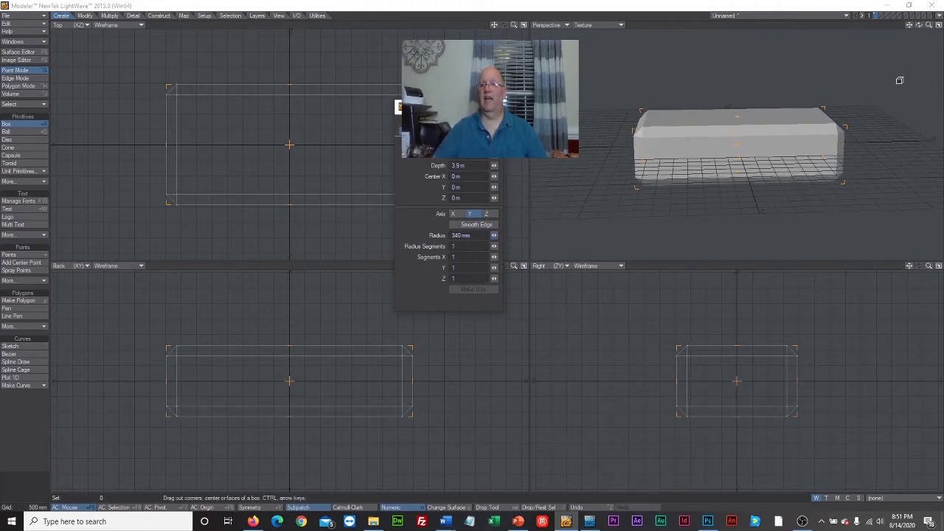
Smooth the bevelled edges by setting the radius segments to 28, and finish the box
{"action": "left_click_drag", "start_coordinate": [919, 29], "coordinate": [860, 41]}
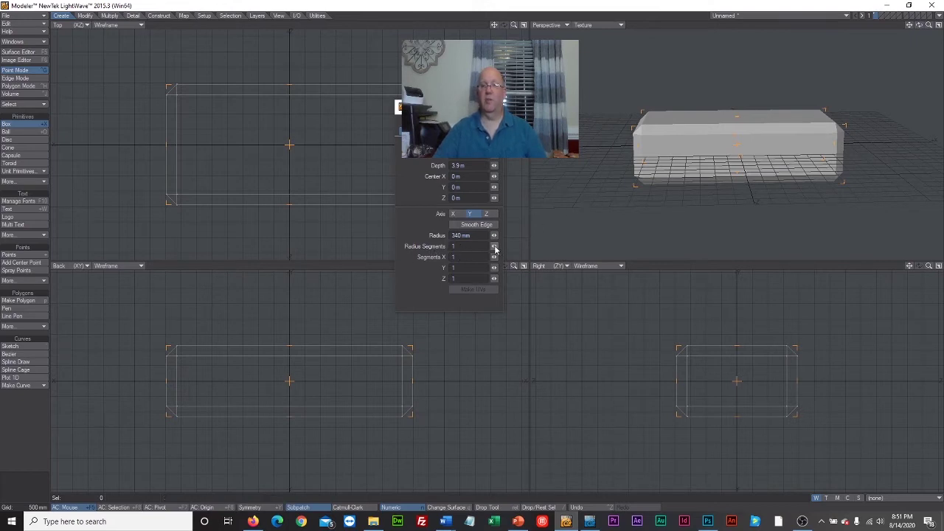
{"action": "left_click_drag", "start_coordinate": [496, 249], "coordinate": [547, 250]}
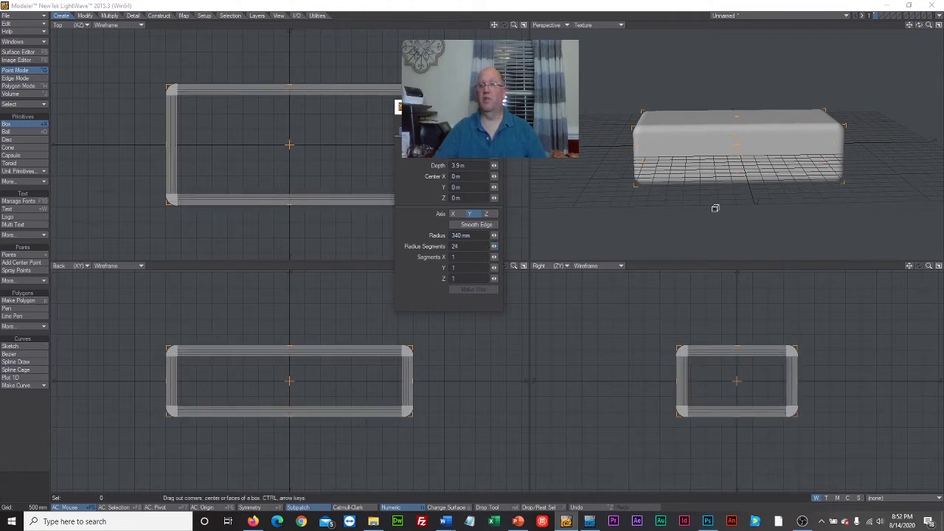
{"action": "left_click_drag", "start_coordinate": [919, 25], "coordinate": [881, 43]}
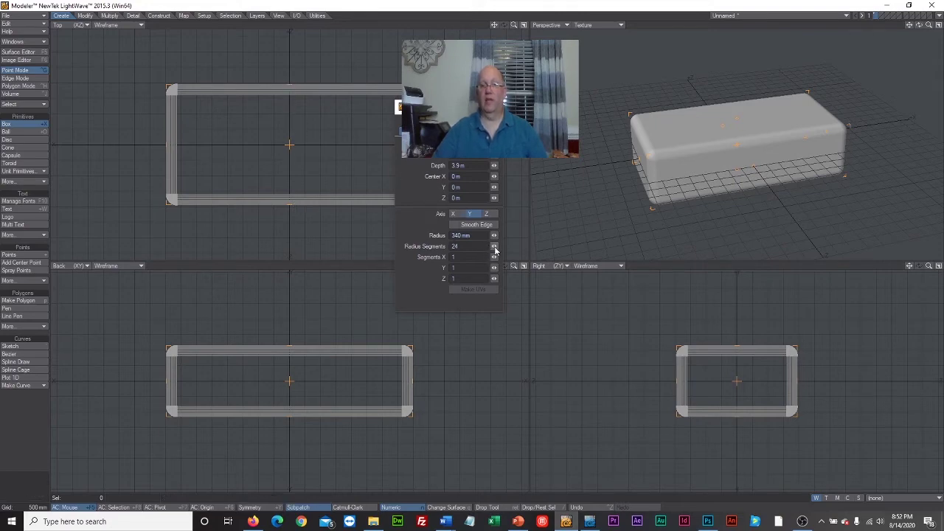
{"action": "left_click_drag", "start_coordinate": [494, 245], "coordinate": [465, 247]}
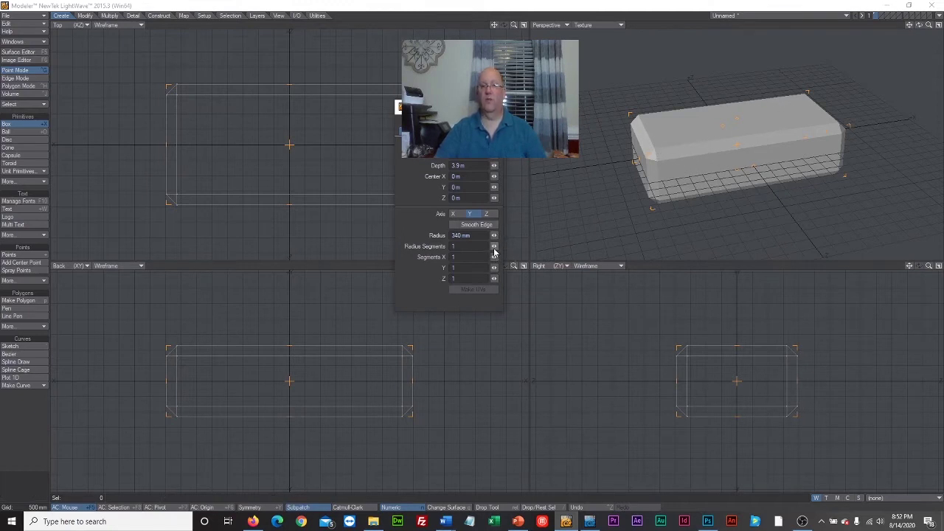
{"action": "left_click_drag", "start_coordinate": [494, 246], "coordinate": [531, 245]}
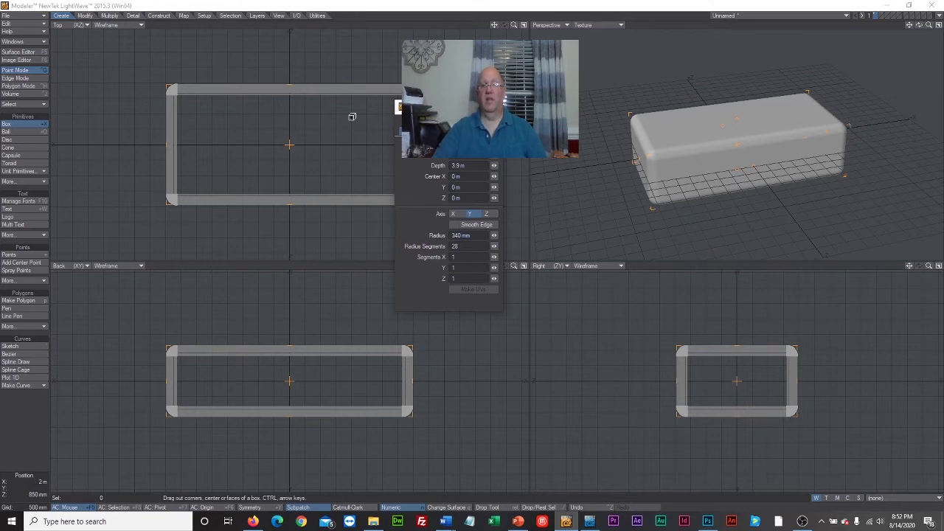
{"action": "left_click", "coordinate": [20, 125]}
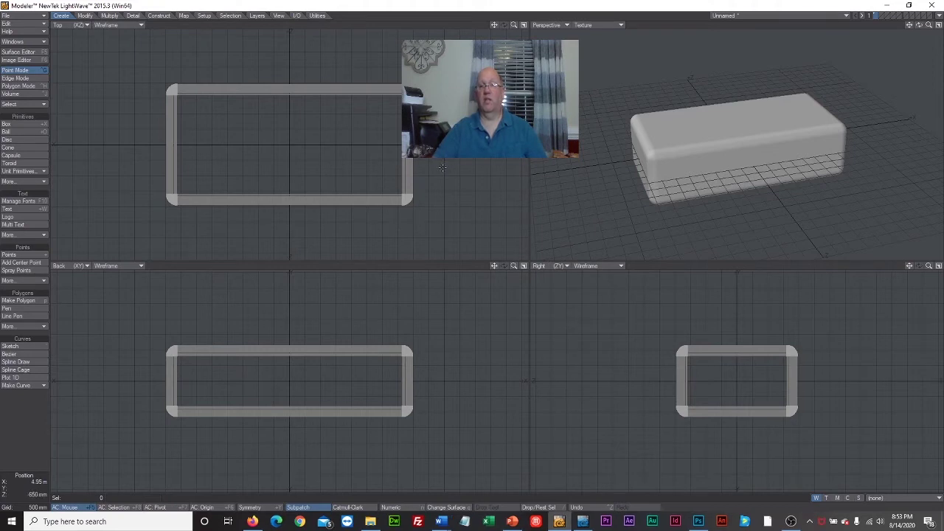
Lasso the points of the rounded corner at positive X and negative Z, and limit the selection to its upper corner in the Back view
{"action": "mouse_move", "coordinate": [436, 181]}
{"action": "left_mouse_down"}
{"action": "mouse_move", "coordinate": [432, 212]}
{"action": "mouse_move", "coordinate": [390, 221]}
{"action": "mouse_move", "coordinate": [367, 197]}
{"action": "mouse_move", "coordinate": [397, 171]}
{"action": "mouse_move", "coordinate": [432, 184]}
{"action": "left_mouse_up"}
{"action": "right_click_drag", "start_coordinate": [432, 184], "coordinate": [435, 187]}
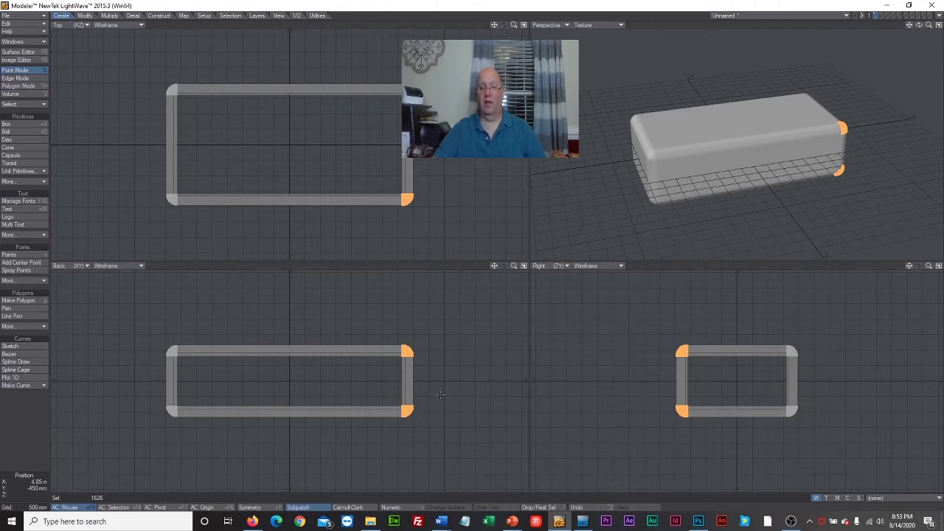
{"action": "mouse_move", "coordinate": [441, 394]}
{"action": "right_mouse_down"}
{"action": "mouse_move", "coordinate": [444, 416]}
{"action": "mouse_move", "coordinate": [413, 435]}
{"action": "mouse_move", "coordinate": [383, 435]}
{"action": "mouse_move", "coordinate": [379, 407]}
{"action": "mouse_move", "coordinate": [403, 391]}
{"action": "mouse_move", "coordinate": [452, 399]}
{"action": "right_mouse_up"}
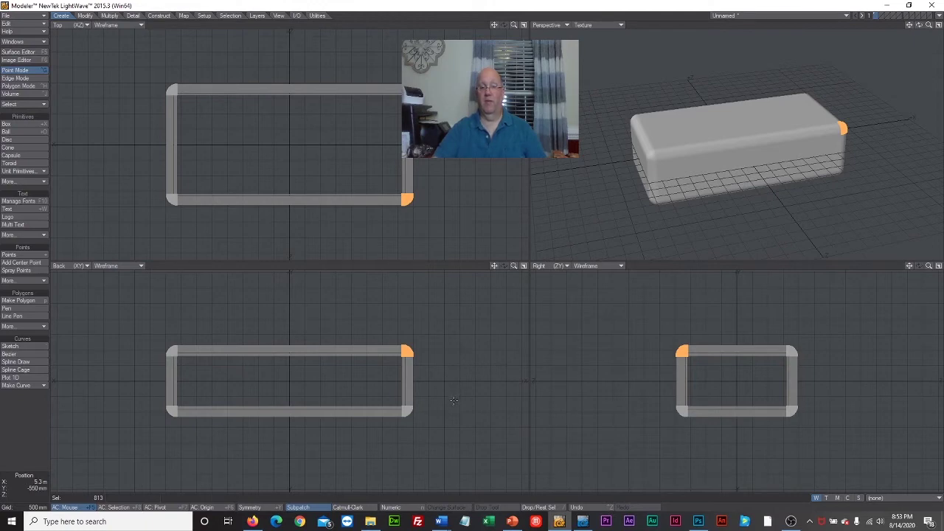
{"action": "mouse_move", "coordinate": [454, 400]}
{"action": "right_mouse_down"}
{"action": "mouse_move", "coordinate": [440, 423]}
{"action": "mouse_move", "coordinate": [402, 432]}
{"action": "mouse_move", "coordinate": [389, 401]}
{"action": "mouse_move", "coordinate": [416, 392]}
{"action": "mouse_move", "coordinate": [444, 412]}
{"action": "mouse_move", "coordinate": [437, 423]}
{"action": "mouse_move", "coordinate": [385, 418]}
{"action": "mouse_move", "coordinate": [408, 392]}
{"action": "mouse_move", "coordinate": [446, 403]}
{"action": "right_mouse_up"}
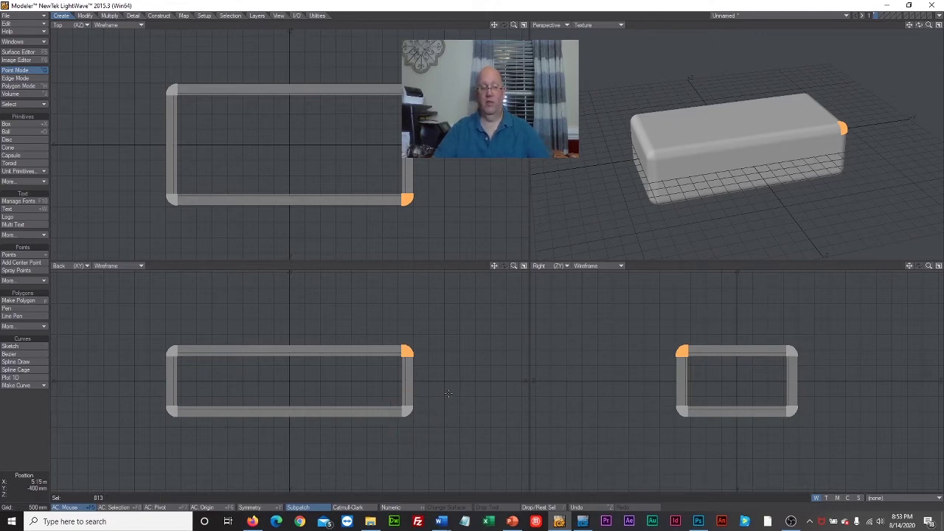
{"action": "mouse_move", "coordinate": [443, 401]}
{"action": "right_mouse_down"}
{"action": "mouse_move", "coordinate": [458, 419]}
{"action": "mouse_move", "coordinate": [403, 449]}
{"action": "mouse_move", "coordinate": [395, 388]}
{"action": "mouse_move", "coordinate": [462, 408]}
{"action": "right_mouse_up"}
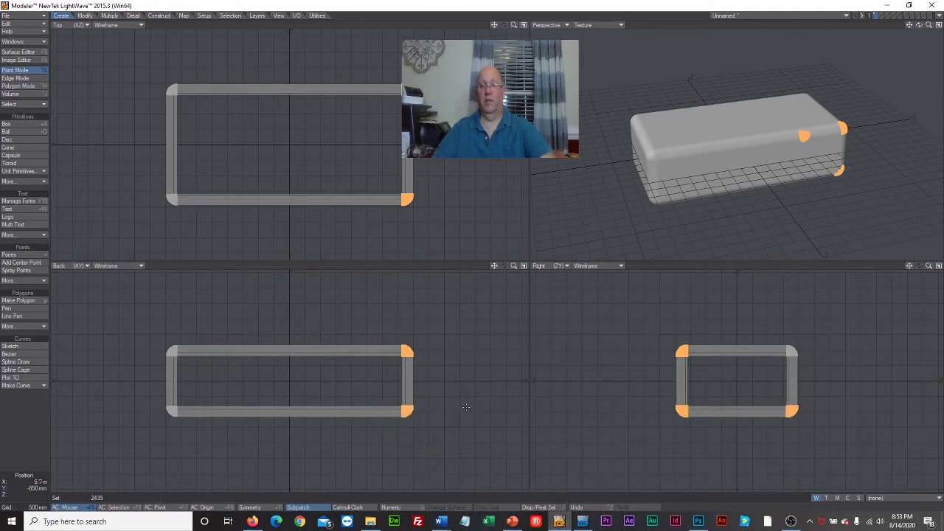
{"action": "mouse_move", "coordinate": [450, 402]}
{"action": "right_mouse_down"}
{"action": "mouse_move", "coordinate": [430, 437]}
{"action": "mouse_move", "coordinate": [392, 437]}
{"action": "mouse_move", "coordinate": [402, 391]}
{"action": "mouse_move", "coordinate": [460, 405]}
{"action": "right_mouse_up"}
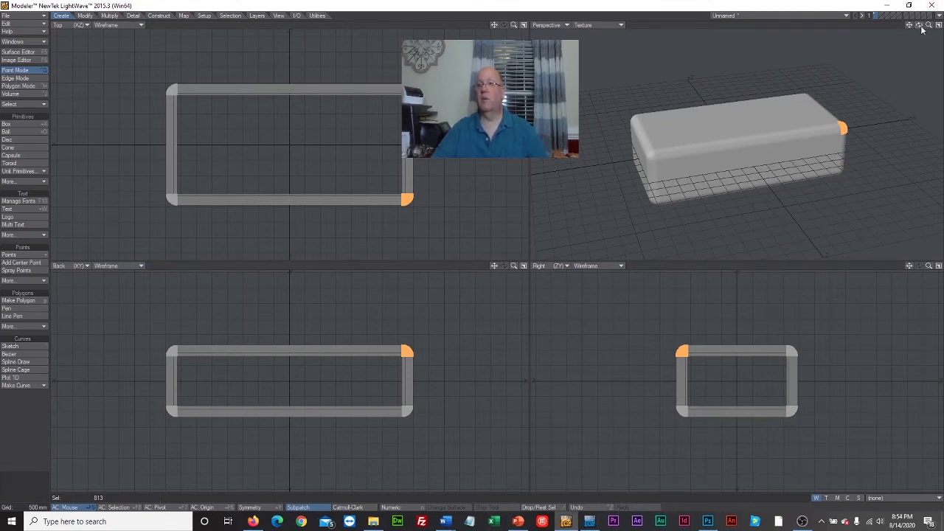
{"action": "mouse_move", "coordinate": [919, 26]}
{"action": "left_mouse_down"}
{"action": "mouse_move", "coordinate": [908, 30]}
{"action": "mouse_move", "coordinate": [908, 51]}
{"action": "mouse_move", "coordinate": [916, 41]}
{"action": "left_mouse_up"}
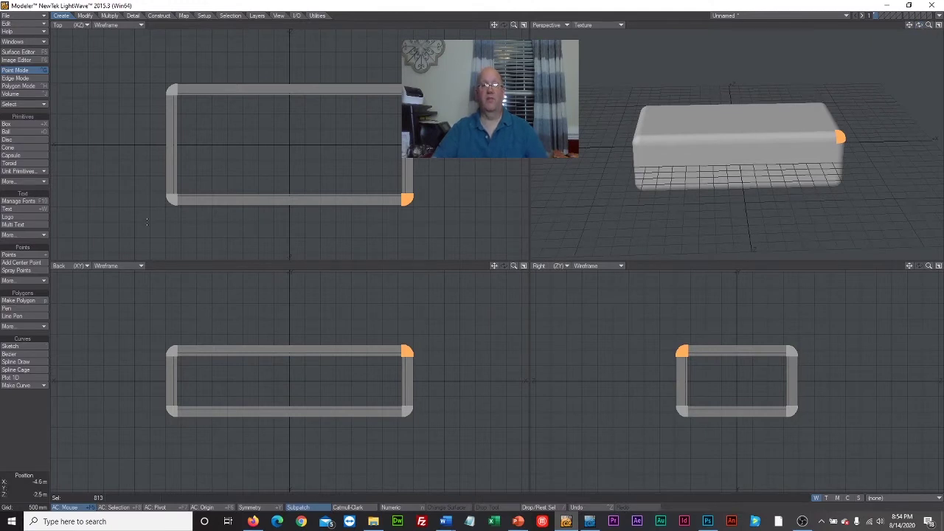
Move the selected corner points about 800 mm outward along X, and move them back to their original position
{"action": "left_click", "coordinate": [85, 16]}
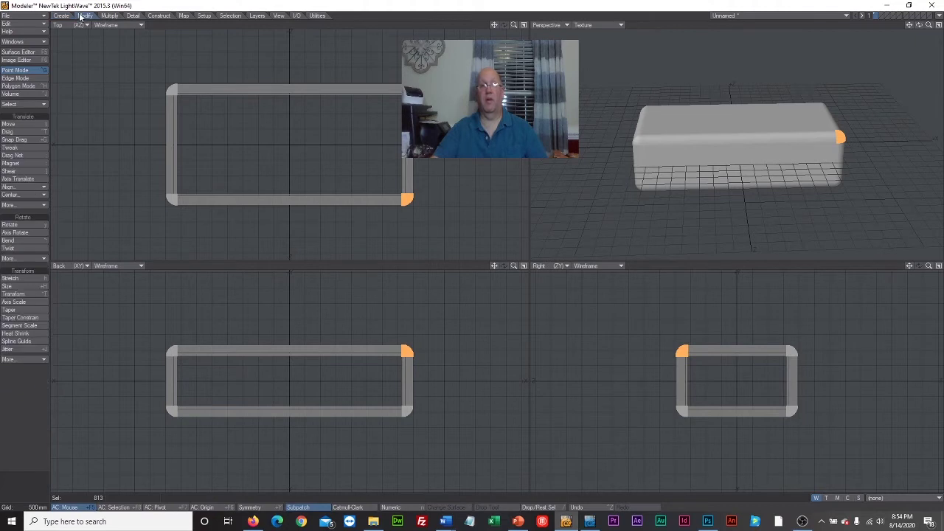
{"action": "left_click", "coordinate": [22, 125]}
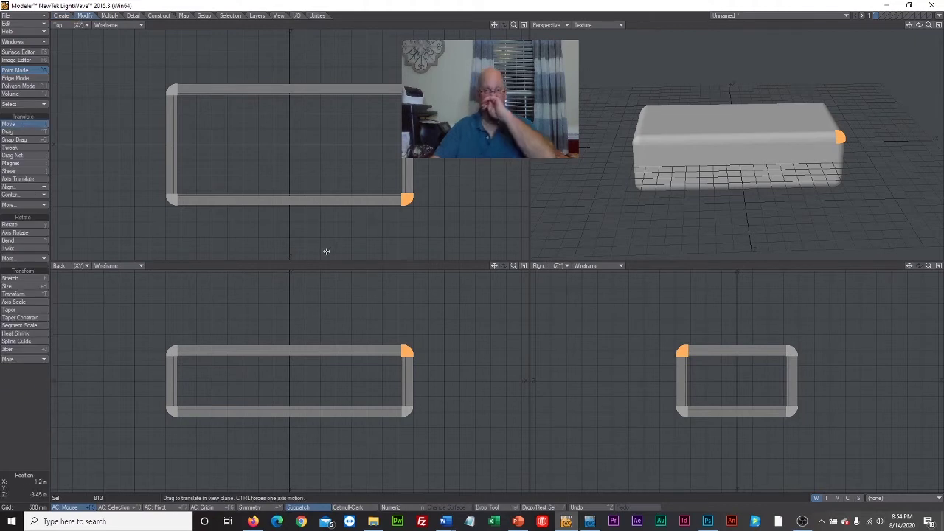
{"action": "left_click_drag", "start_coordinate": [399, 221], "coordinate": [423, 221]}
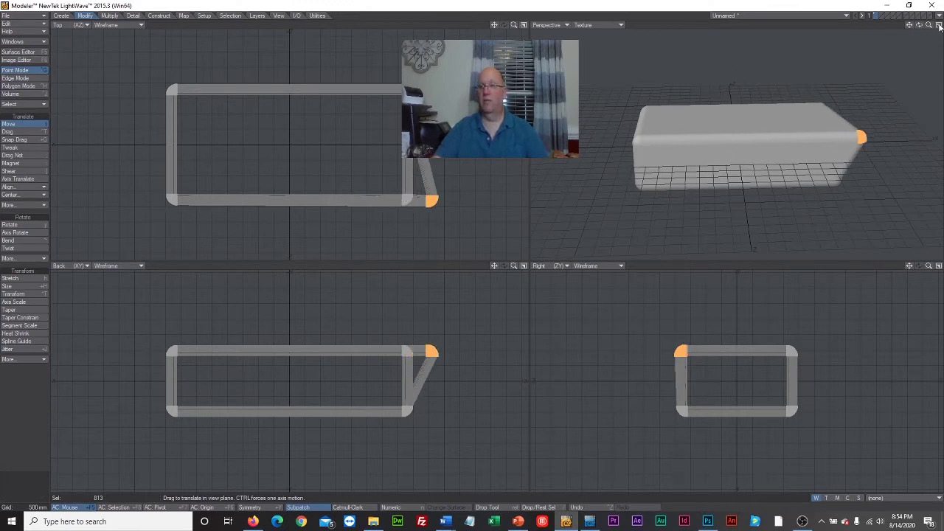
{"action": "left_click_drag", "start_coordinate": [922, 28], "coordinate": [885, 72]}
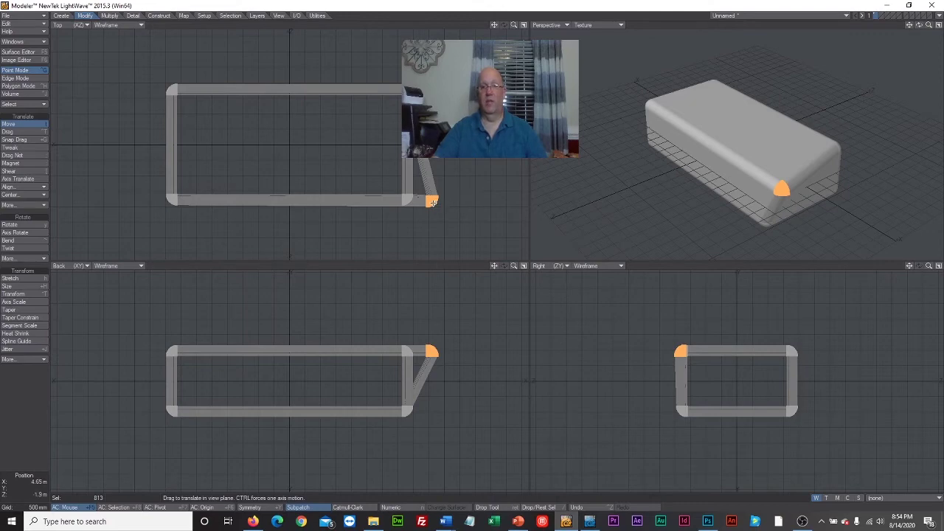
{"action": "left_click_drag", "start_coordinate": [438, 203], "coordinate": [407, 198]}
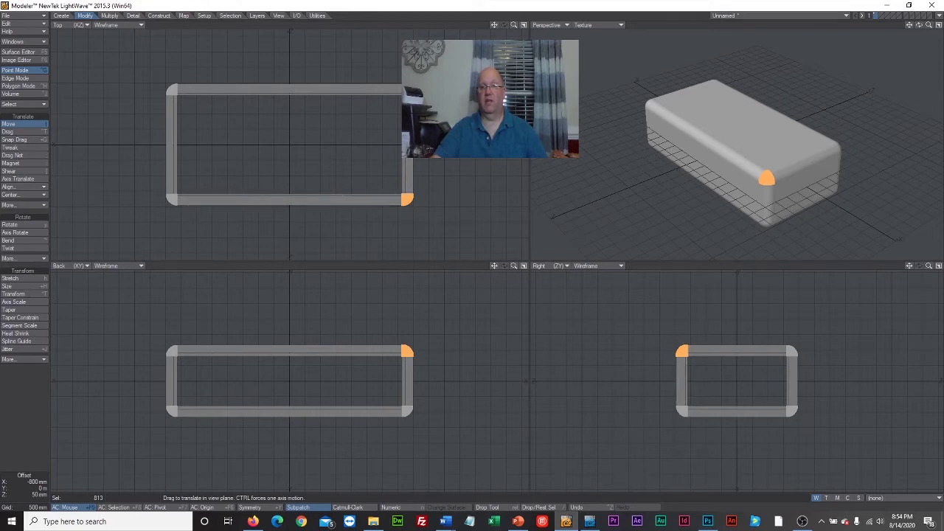
Undo and redo the last move of the selected corner points, and clear the point selection
{"action": "key", "text": "u"}
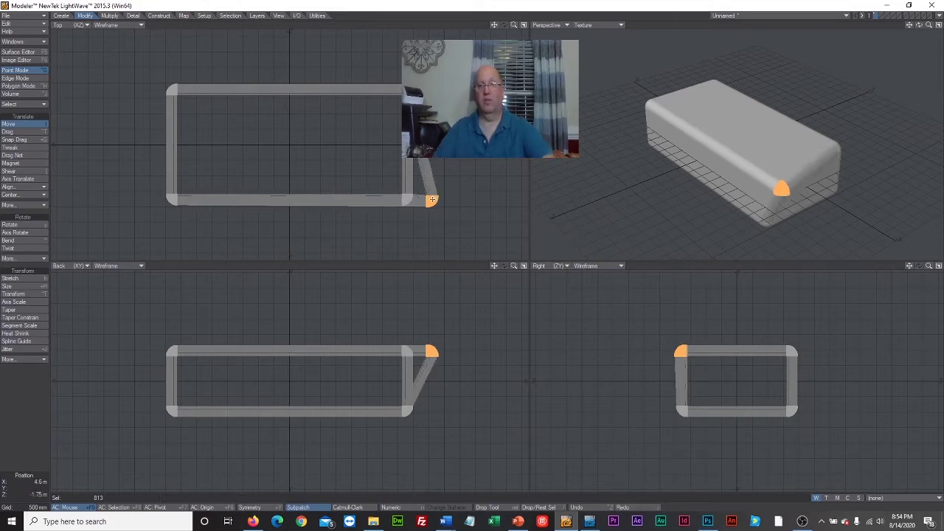
{"action": "key", "text": "shift+u"}
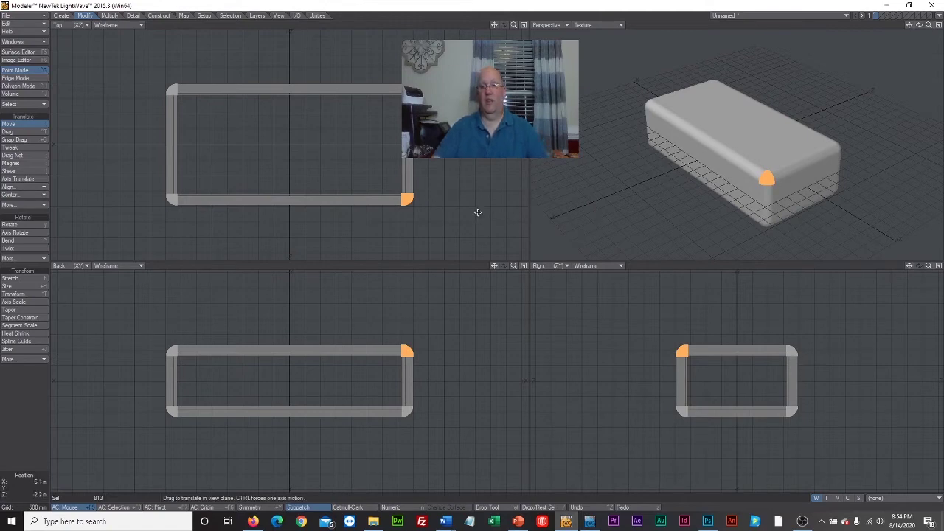
{"action": "left_click", "coordinate": [20, 125]}
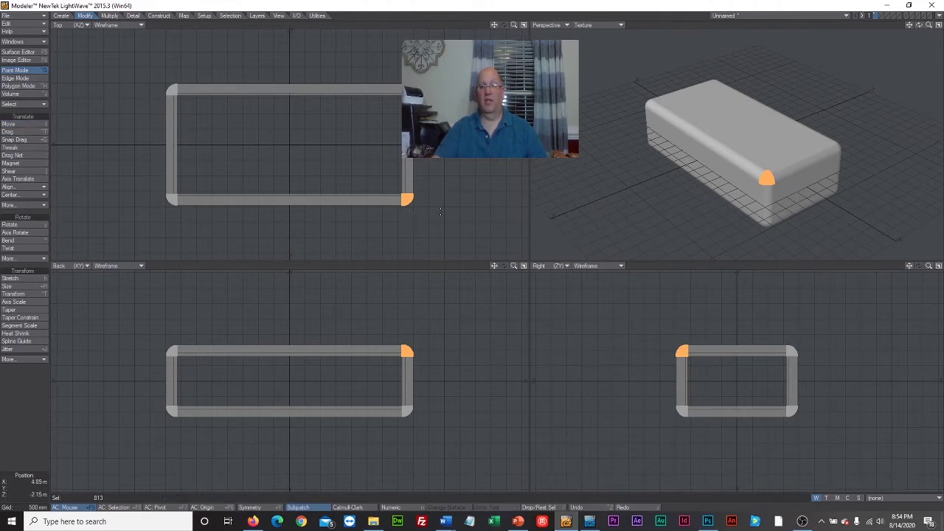
{"action": "mouse_move", "coordinate": [440, 216]}
{"action": "left_mouse_down"}
{"action": "mouse_move", "coordinate": [378, 219]}
{"action": "mouse_move", "coordinate": [401, 171]}
{"action": "mouse_move", "coordinate": [456, 205]}
{"action": "mouse_move", "coordinate": [428, 233]}
{"action": "left_mouse_up"}
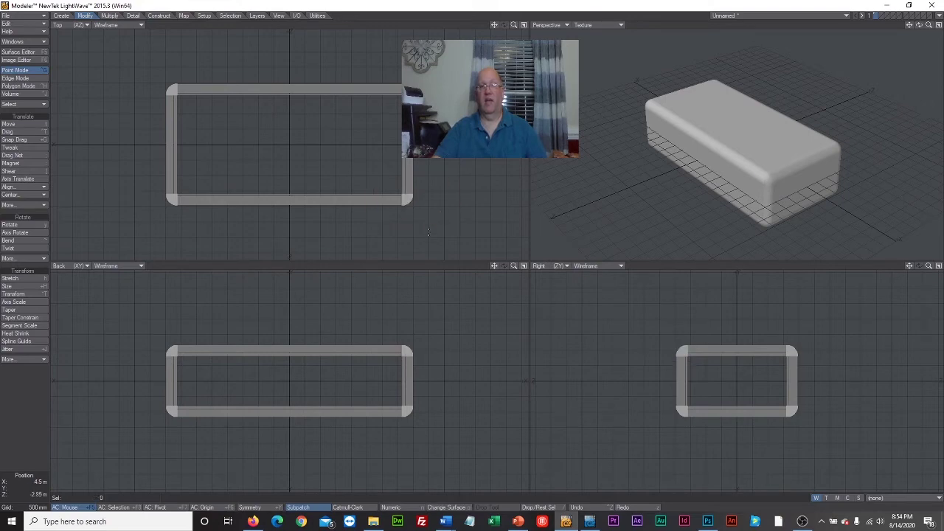
Move the whole box with nothing selected in the Top view, and undo that move
{"action": "left_click", "coordinate": [11, 124]}
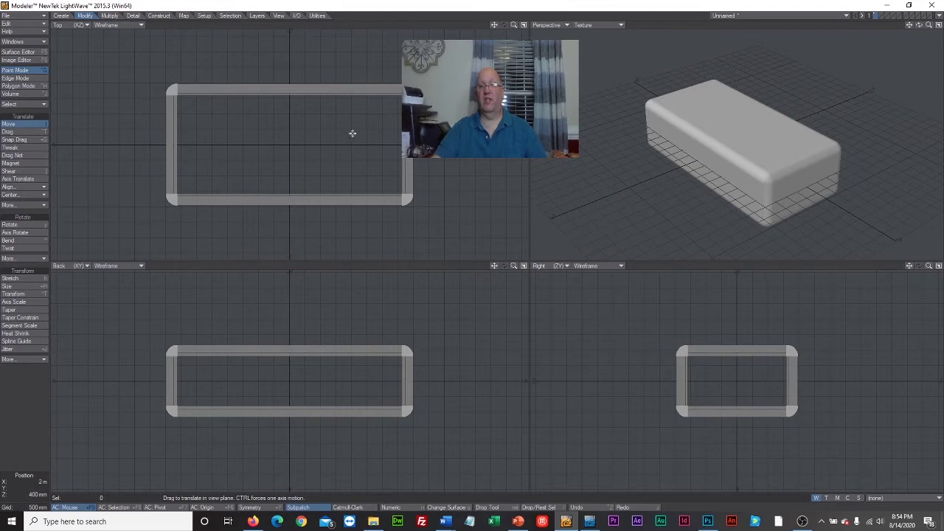
{"action": "mouse_move", "coordinate": [315, 151]}
{"action": "left_mouse_down"}
{"action": "mouse_move", "coordinate": [367, 176]}
{"action": "mouse_move", "coordinate": [355, 142]}
{"action": "mouse_move", "coordinate": [297, 135]}
{"action": "mouse_move", "coordinate": [274, 157]}
{"action": "mouse_move", "coordinate": [313, 149]}
{"action": "left_mouse_up"}
{"action": "key", "text": "u"}
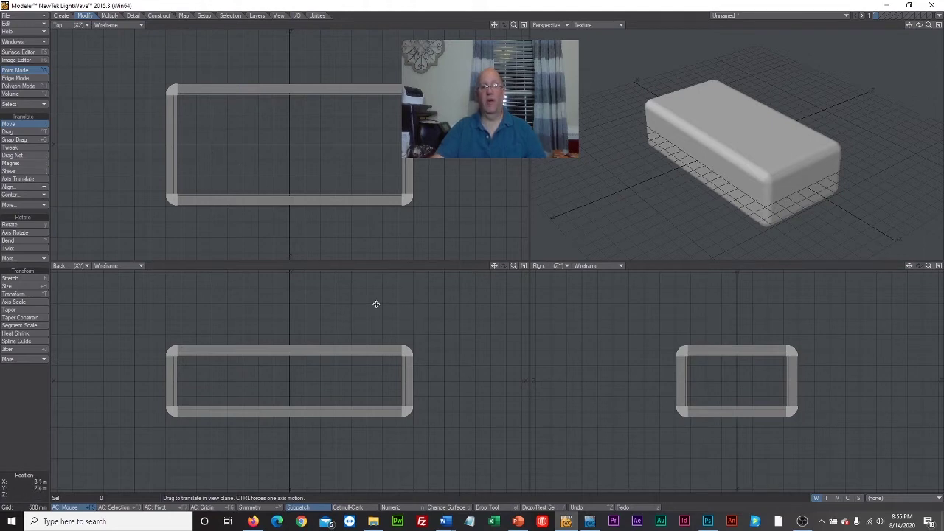
Lasso the upper corners at positive X in the Back view, and limit the selection to the negative-Z corner in the Top view
{"action": "left_click", "coordinate": [8, 124]}
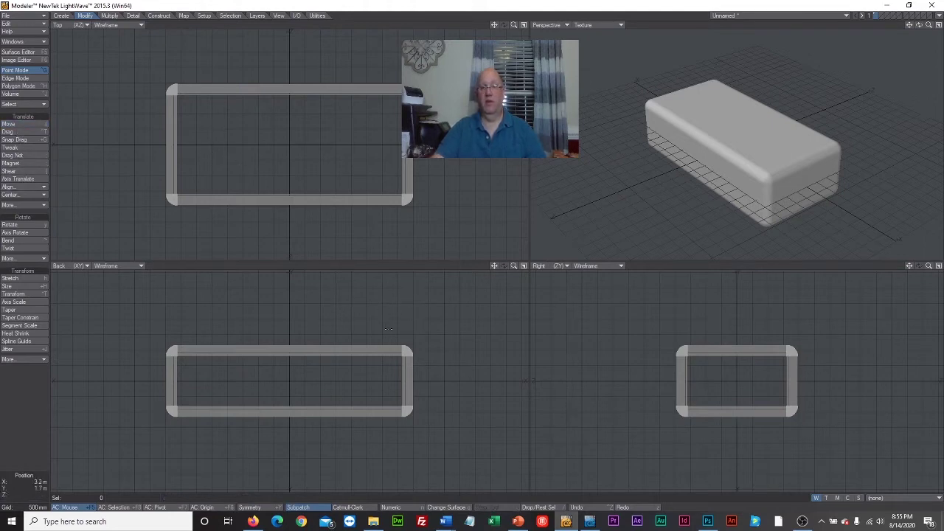
{"action": "right_click_drag", "start_coordinate": [402, 319], "coordinate": [405, 322]}
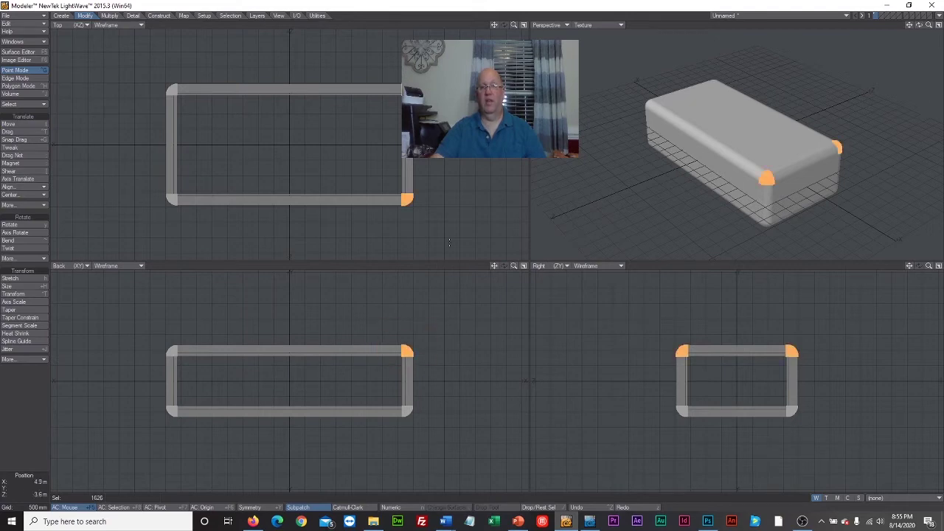
{"action": "right_click_drag", "start_coordinate": [402, 124], "coordinate": [402, 87], "text": "ctrl"}
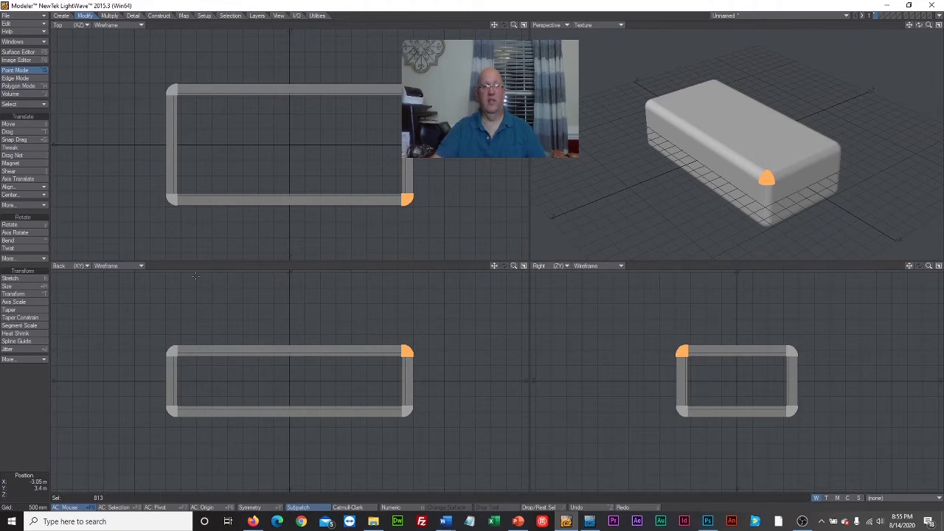
Rotate the selected corner points in the Back and Top views, inspect the distorted corner in Perspective, and undo the rotation
{"action": "left_click", "coordinate": [11, 224]}
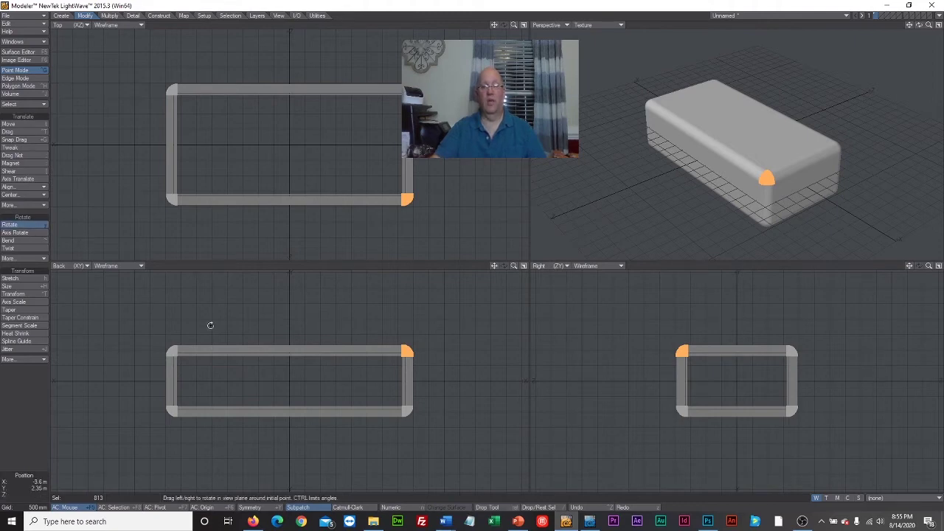
{"action": "left_click_drag", "start_coordinate": [403, 342], "coordinate": [400, 321]}
{"action": "left_click_drag", "start_coordinate": [395, 218], "coordinate": [358, 218]}
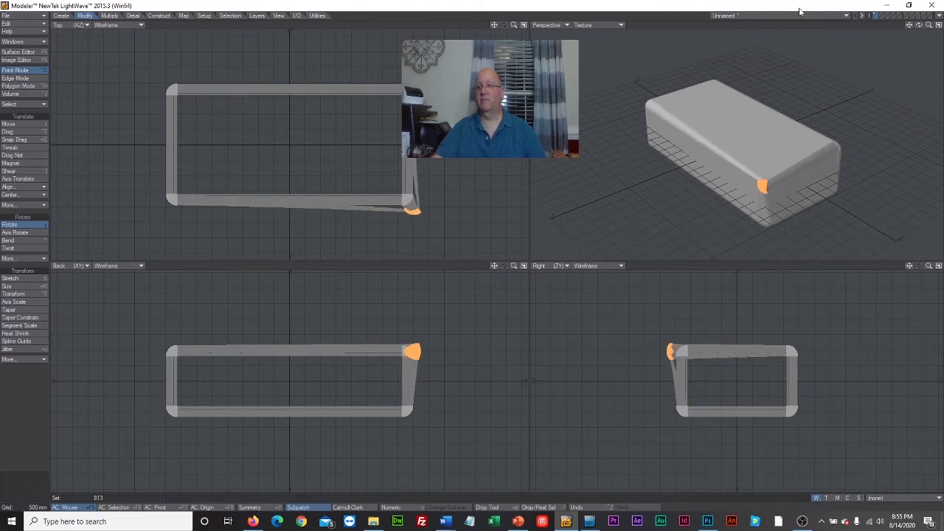
{"action": "mouse_move", "coordinate": [913, 28]}
{"action": "left_mouse_down"}
{"action": "mouse_move", "coordinate": [922, 74]}
{"action": "mouse_move", "coordinate": [904, 100]}
{"action": "mouse_move", "coordinate": [914, 110]}
{"action": "mouse_move", "coordinate": [919, 27]}
{"action": "left_mouse_up"}
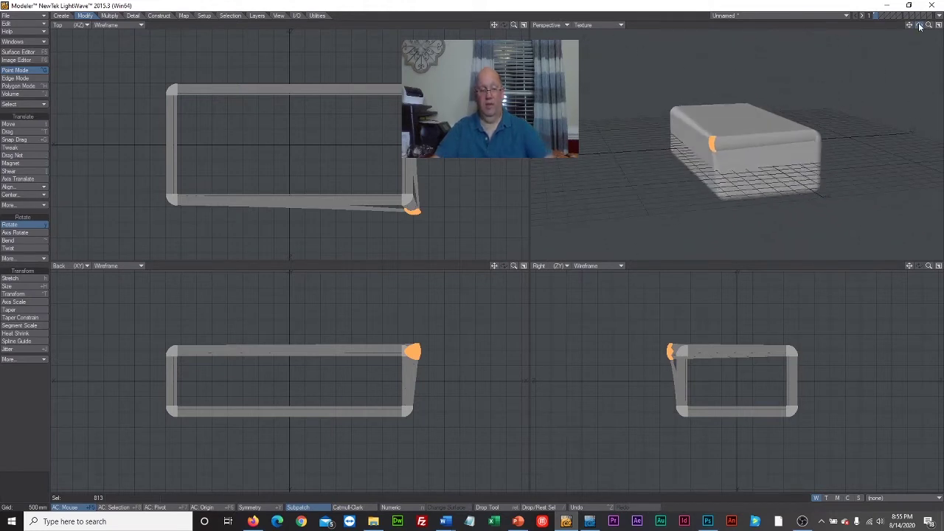
{"action": "key", "text": "ctrl+z"}
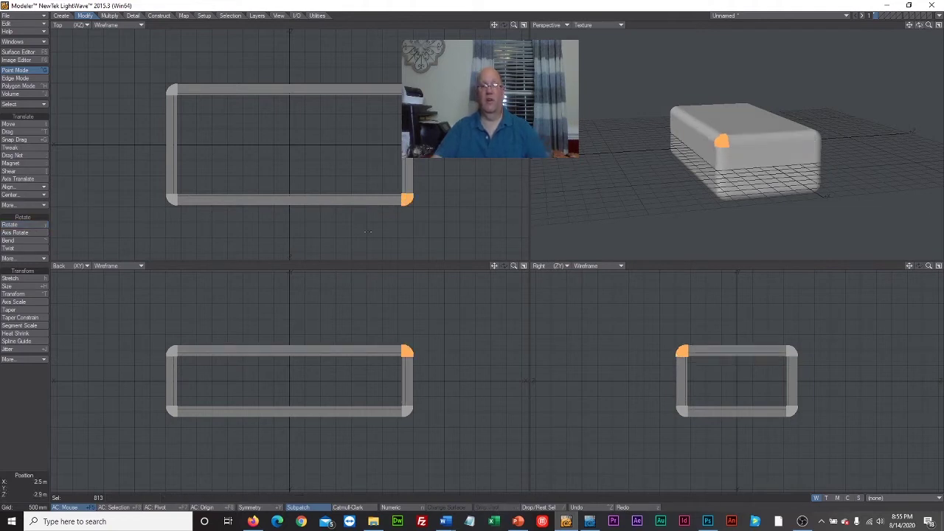
Clear the point selection and rotate the whole box about points near its centre in the Top view
{"action": "mouse_move", "coordinate": [427, 221]}
{"action": "right_mouse_down"}
{"action": "mouse_move", "coordinate": [399, 188]}
{"action": "mouse_move", "coordinate": [443, 236]}
{"action": "right_mouse_up"}
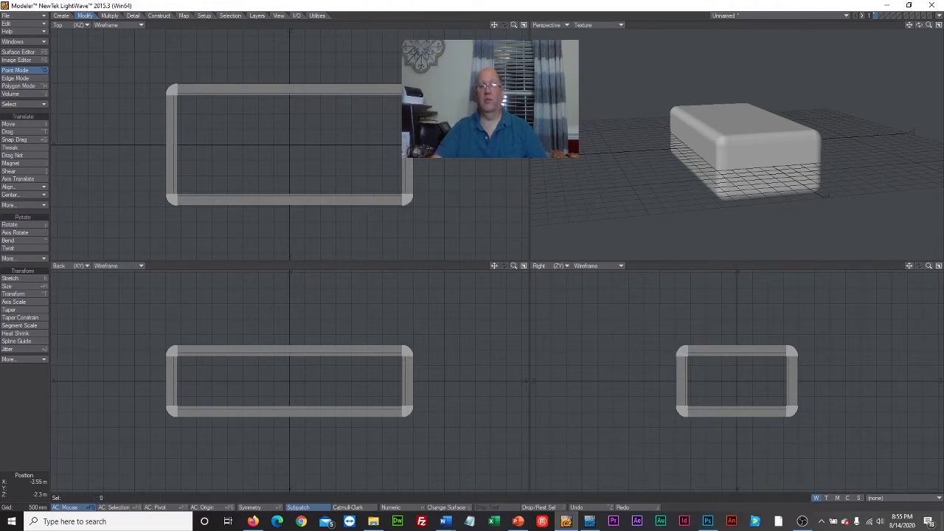
{"action": "left_click", "coordinate": [39, 225]}
{"action": "mouse_move", "coordinate": [356, 148]}
{"action": "left_mouse_down"}
{"action": "mouse_move", "coordinate": [272, 147]}
{"action": "mouse_move", "coordinate": [399, 148]}
{"action": "mouse_move", "coordinate": [351, 148]}
{"action": "left_mouse_up"}
{"action": "mouse_move", "coordinate": [278, 133]}
{"action": "left_mouse_down"}
{"action": "mouse_move", "coordinate": [317, 140]}
{"action": "mouse_move", "coordinate": [265, 140]}
{"action": "mouse_move", "coordinate": [288, 145]}
{"action": "left_mouse_up"}
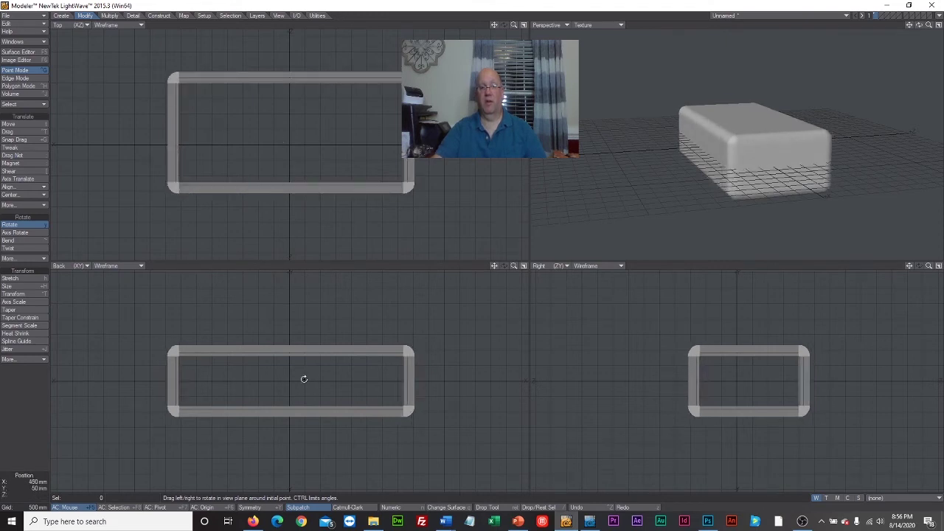
Rotate the whole box in the Back and Right views, and undo both rotations
{"action": "mouse_move", "coordinate": [304, 379]}
{"action": "left_mouse_down"}
{"action": "mouse_move", "coordinate": [236, 380]}
{"action": "mouse_move", "coordinate": [472, 379]}
{"action": "mouse_move", "coordinate": [184, 379]}
{"action": "mouse_move", "coordinate": [312, 379]}
{"action": "mouse_move", "coordinate": [295, 380]}
{"action": "left_mouse_up"}
{"action": "mouse_move", "coordinate": [718, 385]}
{"action": "left_mouse_down"}
{"action": "mouse_move", "coordinate": [789, 380]}
{"action": "mouse_move", "coordinate": [708, 379]}
{"action": "mouse_move", "coordinate": [736, 379]}
{"action": "left_mouse_up"}
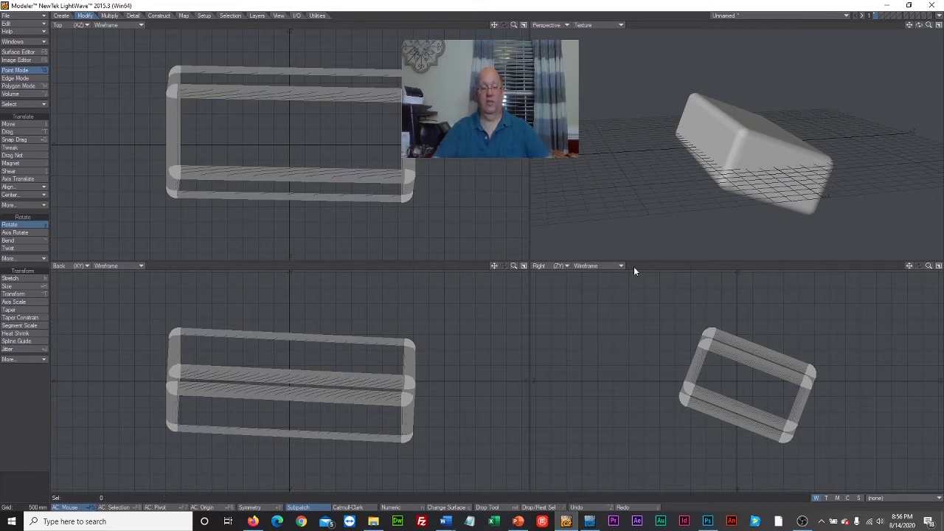
{"action": "key", "text": "u"}
{"action": "key", "text": "u"}
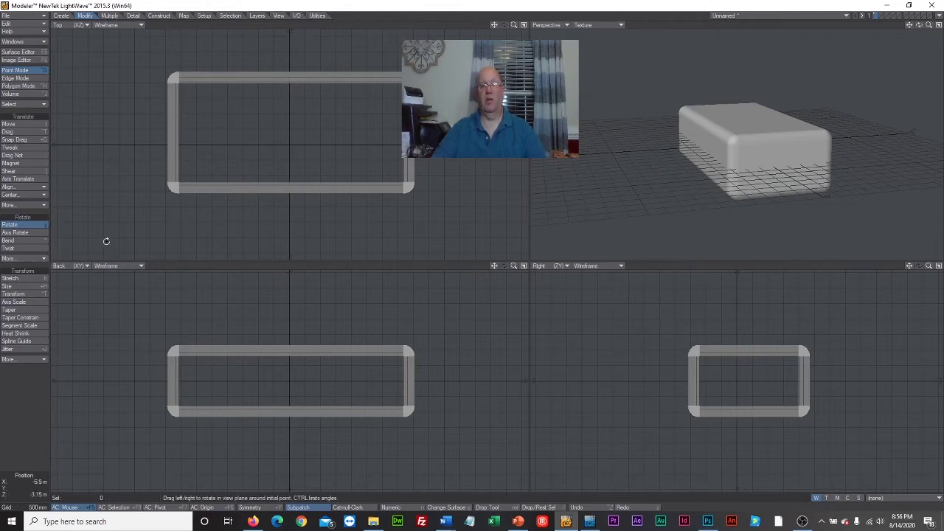
Bend the box from the Top view, inspect its shape in Perspective, and undo the bend
{"action": "left_click", "coordinate": [22, 243]}
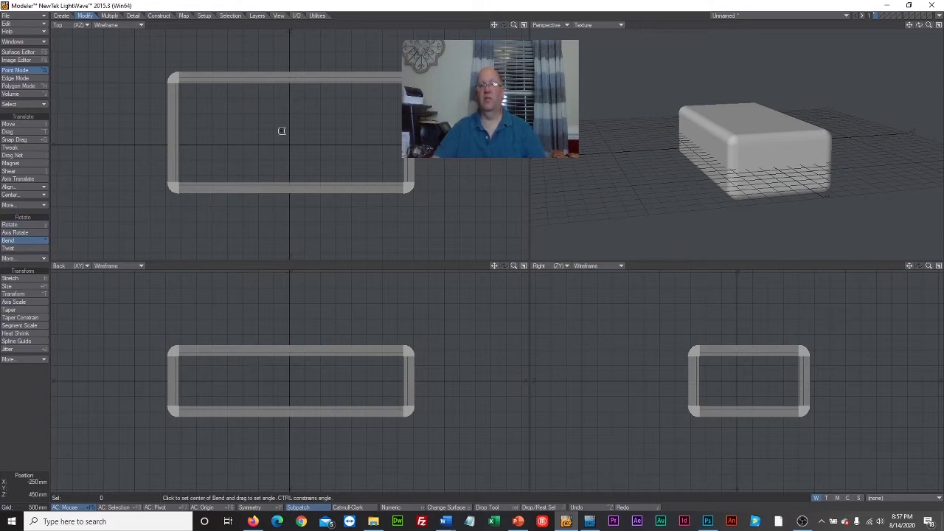
{"action": "left_click_drag", "start_coordinate": [281, 130], "coordinate": [306, 177]}
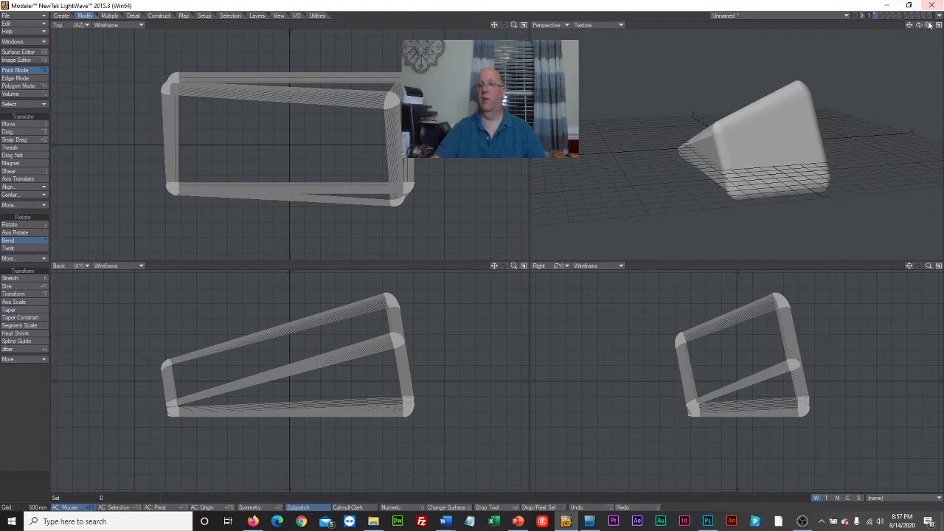
{"action": "left_click_drag", "start_coordinate": [919, 25], "coordinate": [863, 39]}
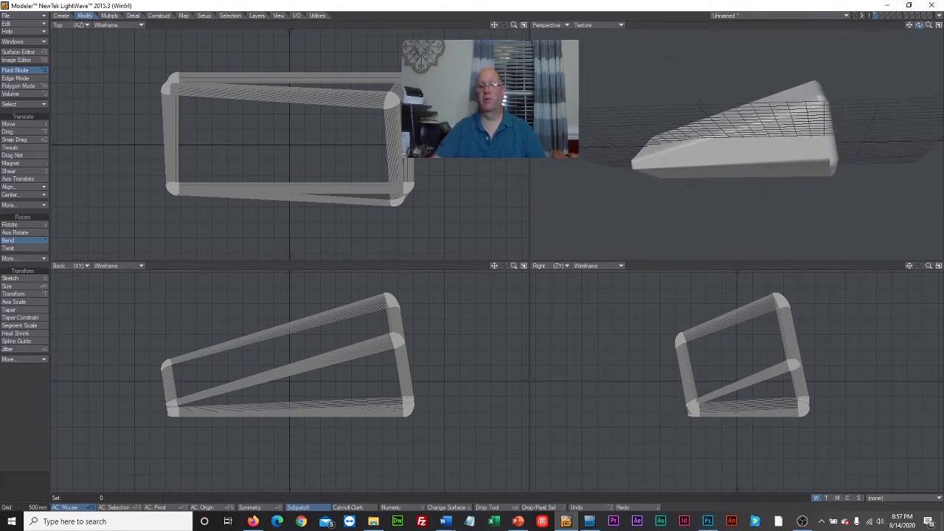
{"action": "key", "text": "ctrl+z"}
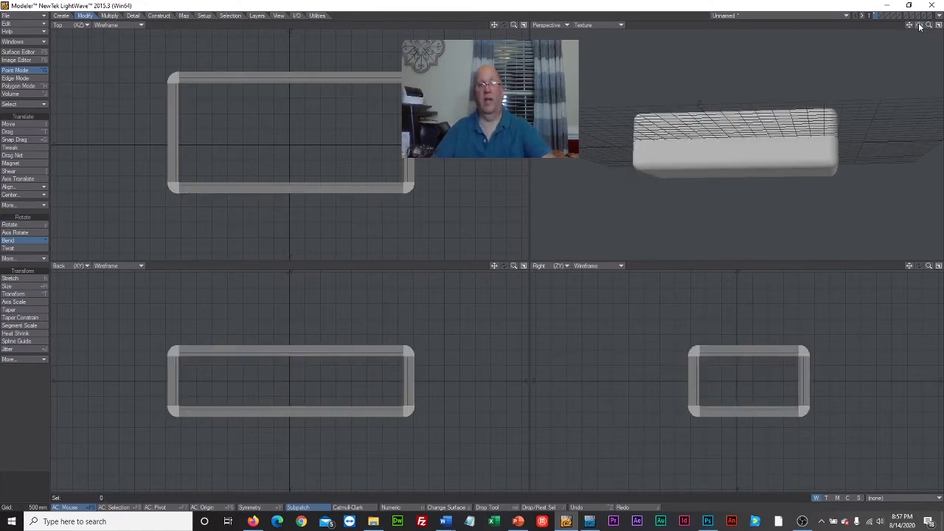
Bend the box upward from the Right view, inspect it in Perspective, and undo the bend before leaving the Bend tool
{"action": "mouse_move", "coordinate": [750, 381]}
{"action": "left_mouse_down"}
{"action": "mouse_move", "coordinate": [767, 332]}
{"action": "mouse_move", "coordinate": [751, 380]}
{"action": "left_mouse_up"}
{"action": "mouse_move", "coordinate": [919, 25]}
{"action": "left_mouse_down"}
{"action": "mouse_move", "coordinate": [889, 33]}
{"action": "mouse_move", "coordinate": [918, 27]}
{"action": "mouse_move", "coordinate": [920, 37]}
{"action": "left_mouse_up"}
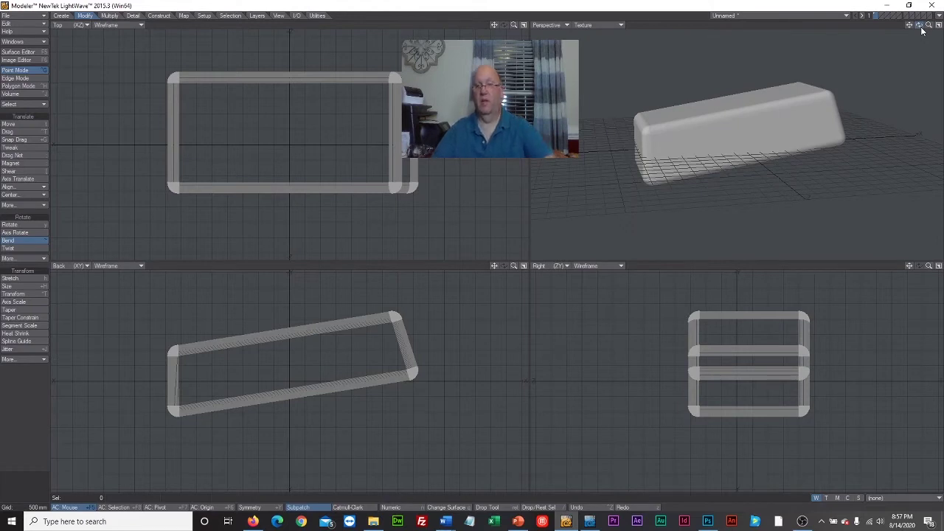
{"action": "key", "text": "ctrl+z"}
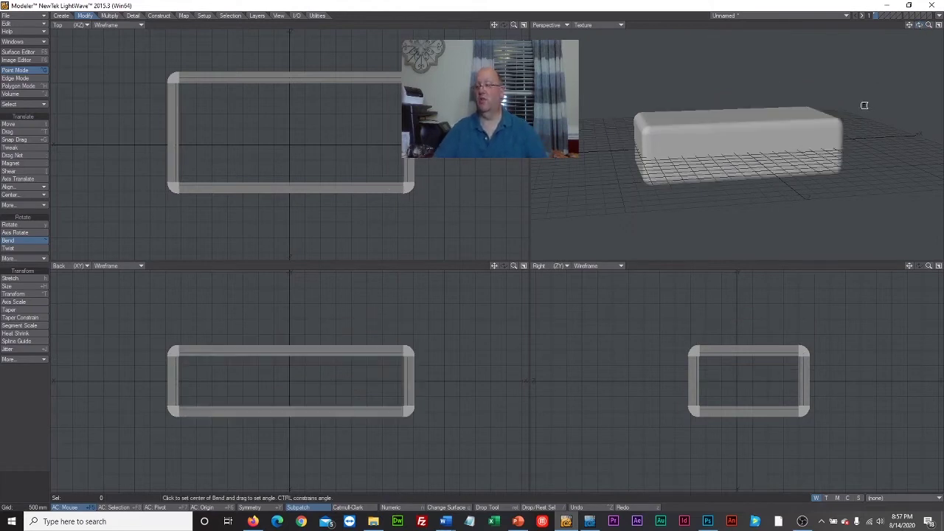
{"action": "left_click", "coordinate": [32, 242]}
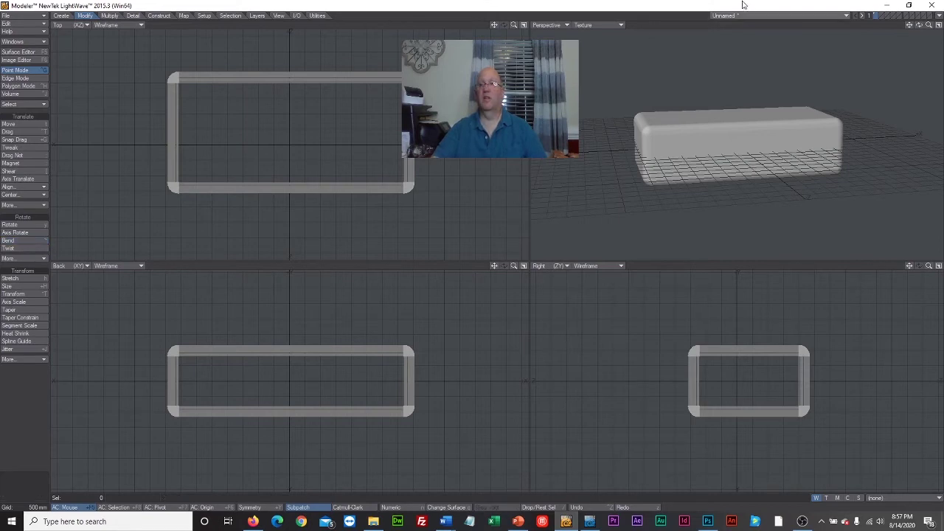
Draw a rounded box about 3.85 m deep on the second layer, with its top raised to about Y 2.15 m
{"action": "left_click", "coordinate": [882, 16]}
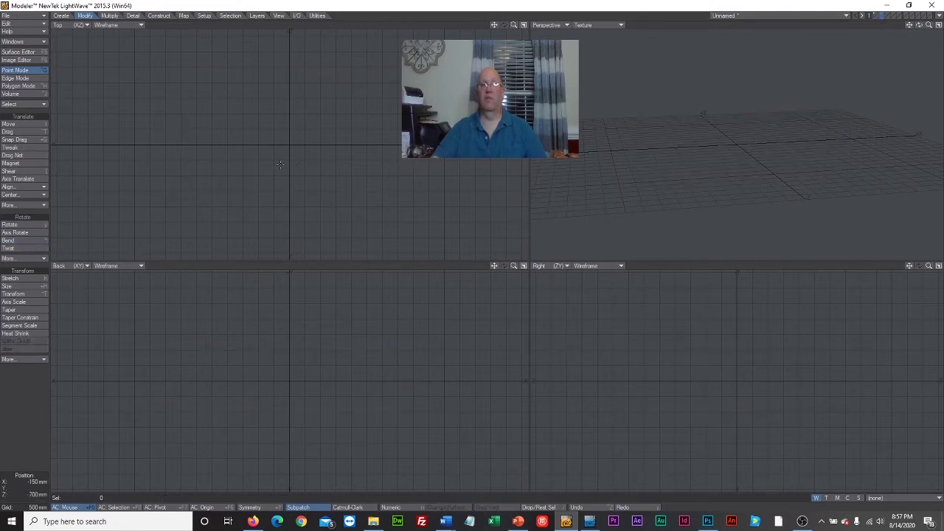
{"action": "left_click", "coordinate": [60, 16]}
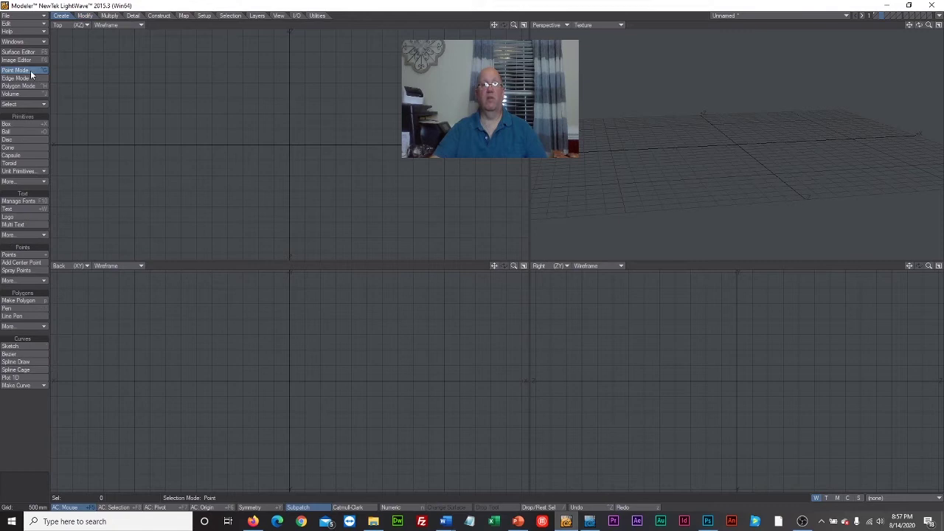
{"action": "left_click", "coordinate": [15, 125]}
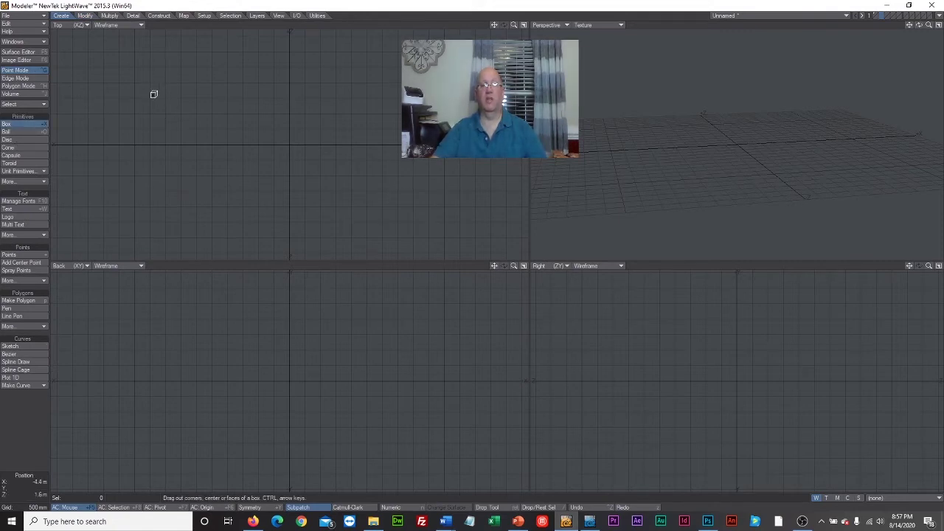
{"action": "left_click_drag", "start_coordinate": [155, 96], "coordinate": [426, 213]}
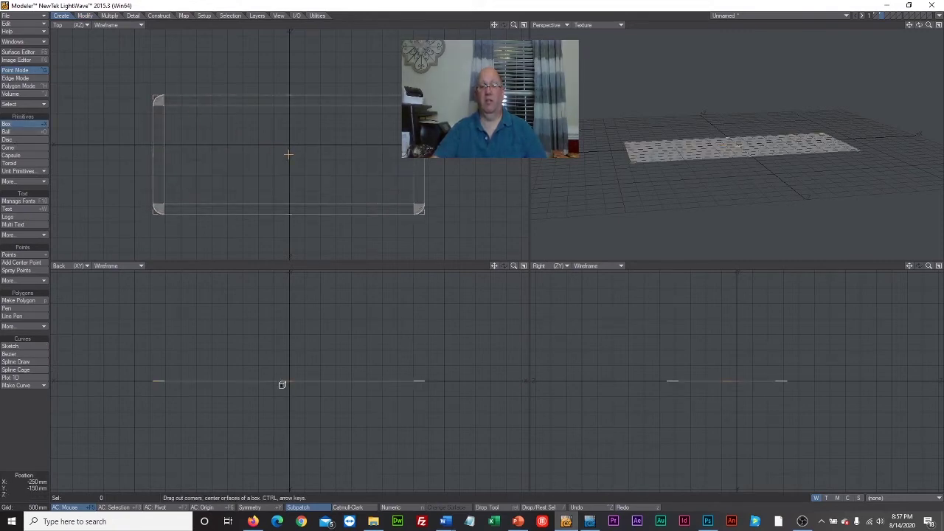
{"action": "left_click_drag", "start_coordinate": [284, 382], "coordinate": [302, 306]}
{"action": "left_click_drag", "start_coordinate": [295, 380], "coordinate": [290, 399]}
{"action": "left_click_drag", "start_coordinate": [288, 305], "coordinate": [287, 315]}
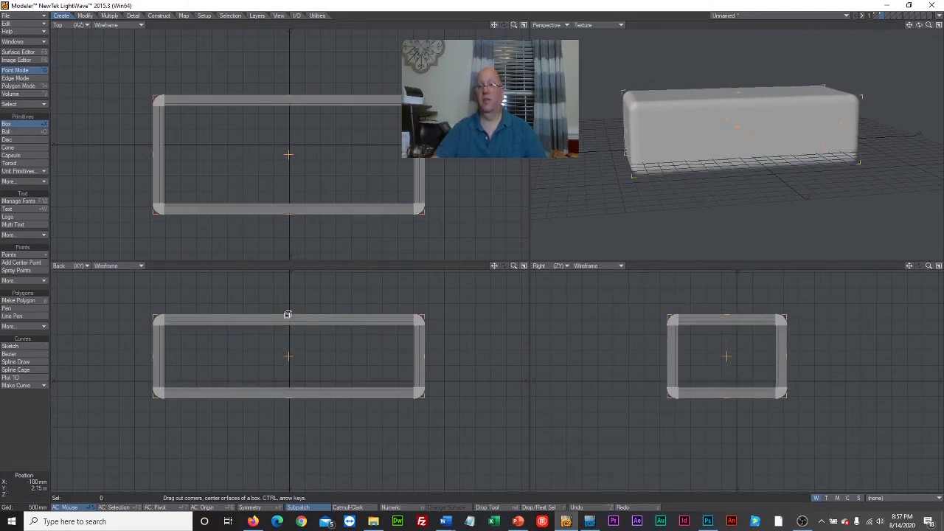
Divide the new box into 23 segments along X, 7 along Y and 11 along Z, and finish it
{"action": "key", "text": "n"}
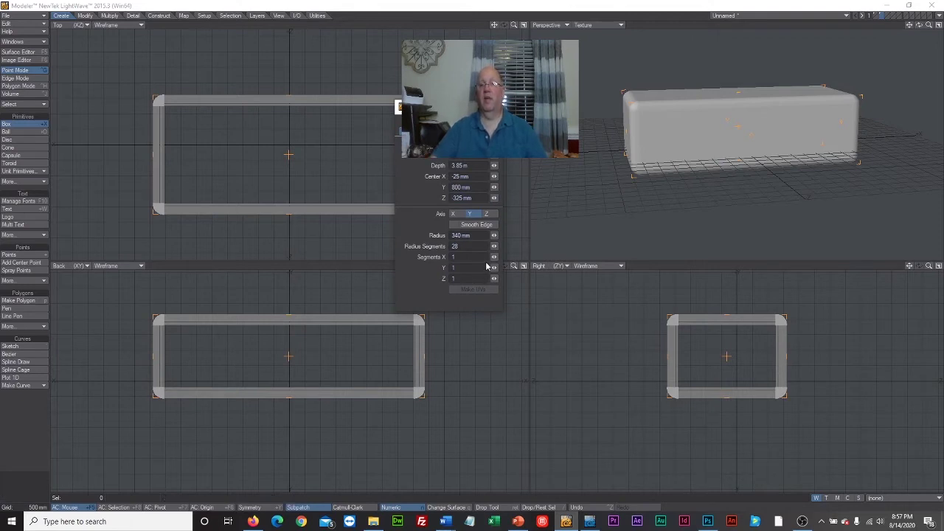
{"action": "left_click_drag", "start_coordinate": [494, 258], "coordinate": [522, 258]}
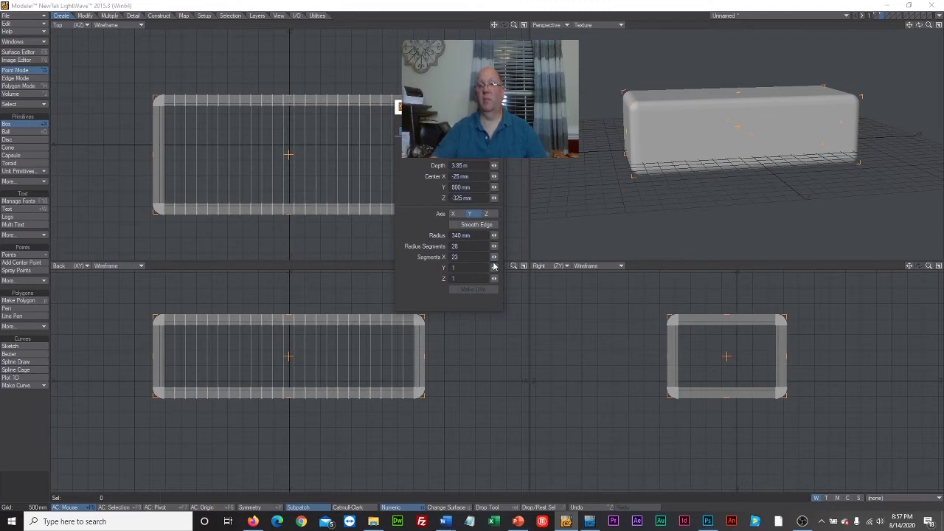
{"action": "left_click_drag", "start_coordinate": [493, 267], "coordinate": [504, 278]}
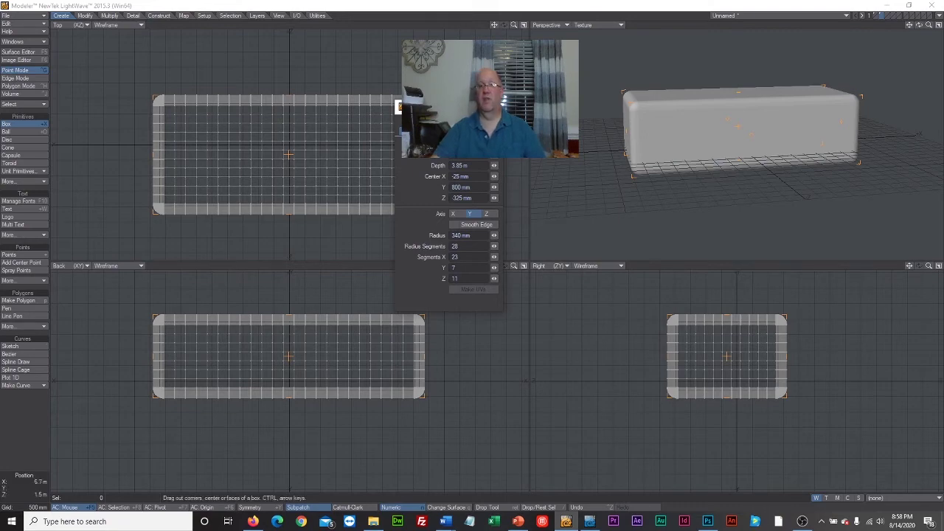
{"action": "key", "text": "space"}
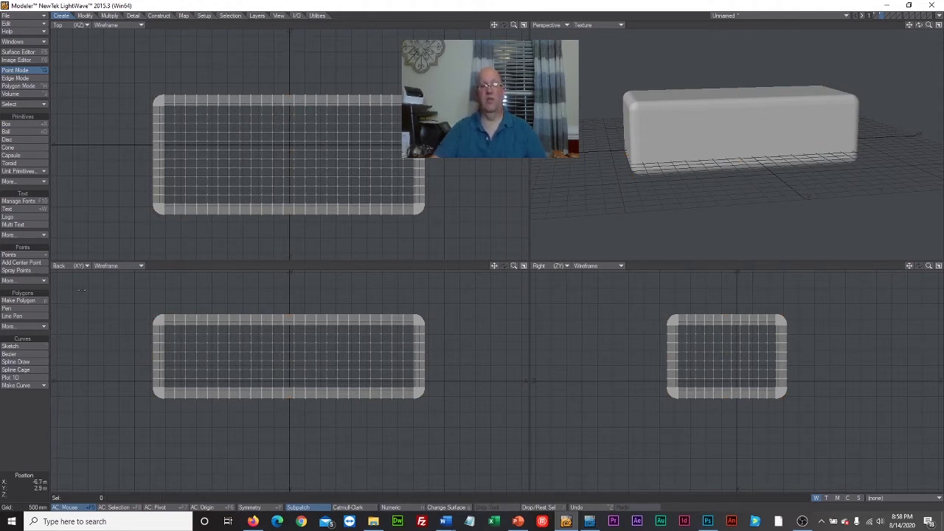
Bend the segmented box downward from the Right view until it curls into a half-ring
{"action": "left_click", "coordinate": [85, 15]}
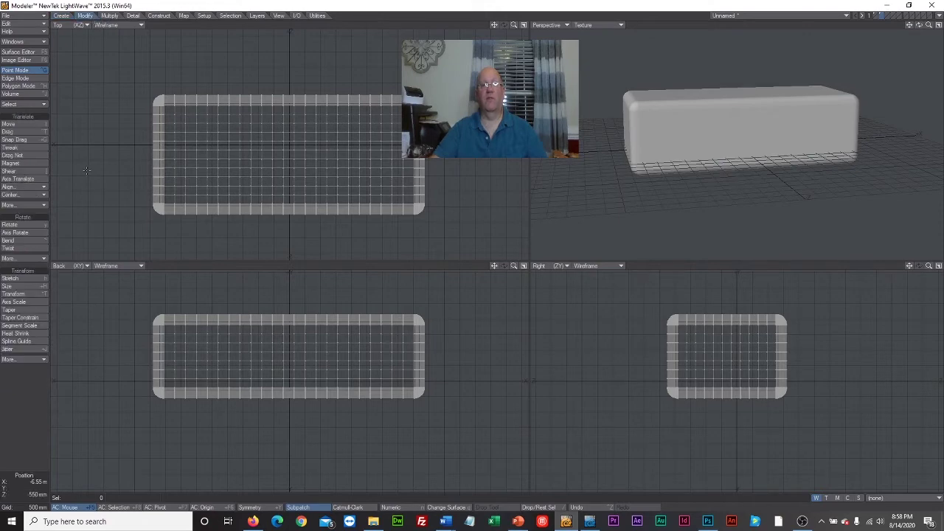
{"action": "left_click", "coordinate": [22, 242]}
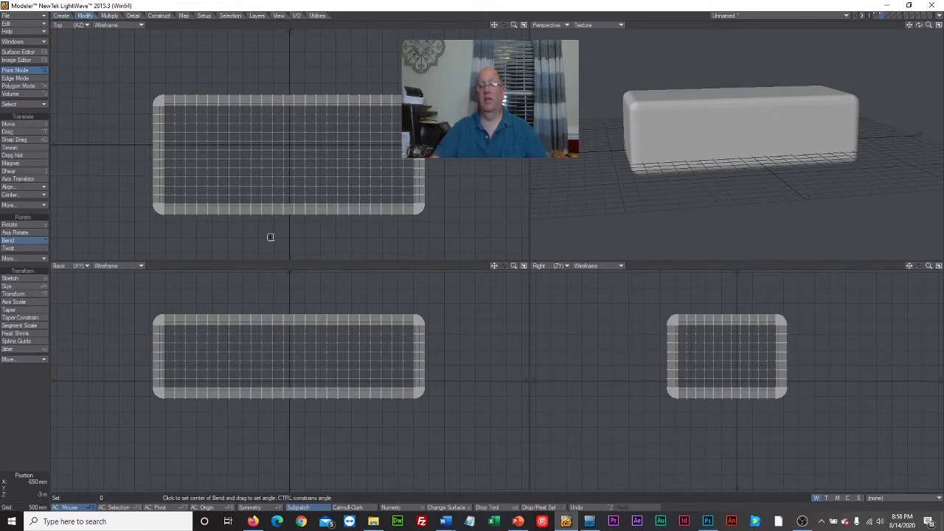
{"action": "left_click_drag", "start_coordinate": [740, 341], "coordinate": [740, 474]}
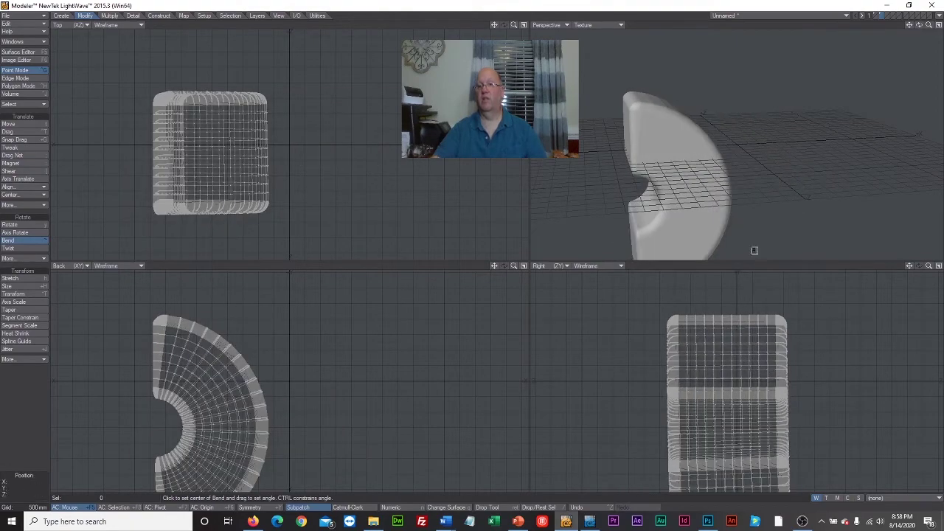
{"action": "key", "text": "a"}
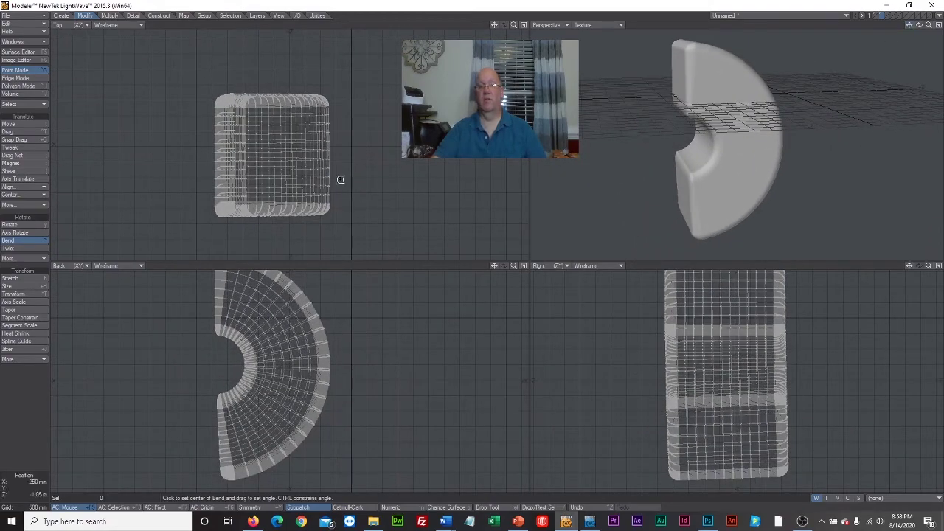
Bend the half-ring a second time from the Top view and inspect the doubly bent shape in Perspective
{"action": "left_click_drag", "start_coordinate": [255, 156], "coordinate": [310, 129]}
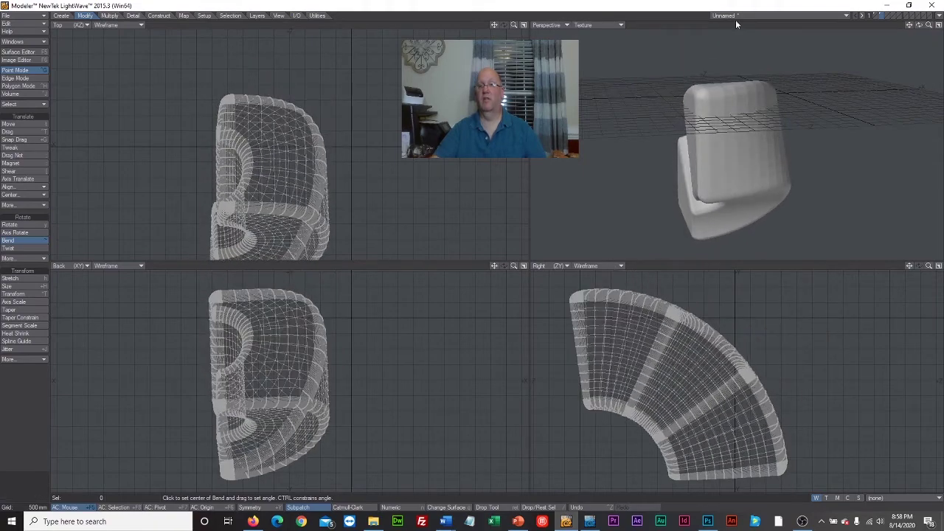
{"action": "mouse_move", "coordinate": [919, 25]}
{"action": "left_mouse_down"}
{"action": "mouse_move", "coordinate": [825, 25]}
{"action": "mouse_move", "coordinate": [919, 27]}
{"action": "left_mouse_up"}
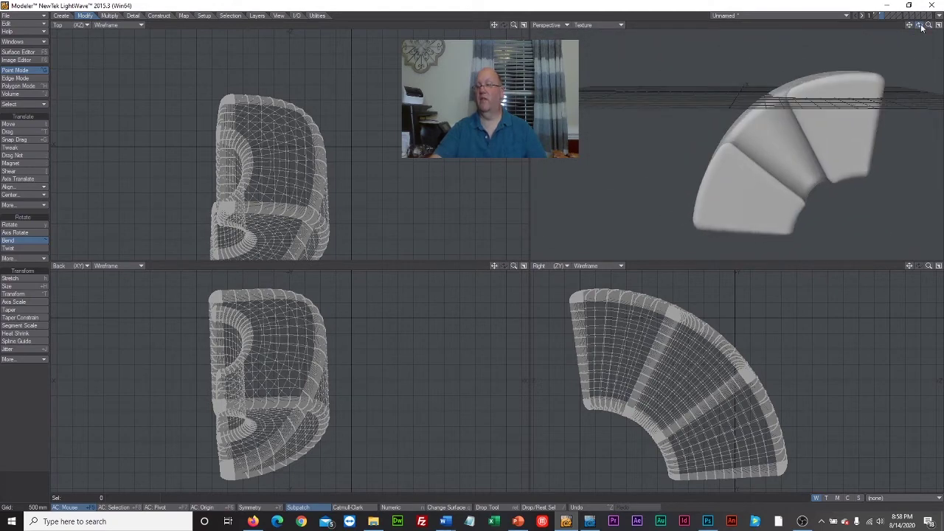
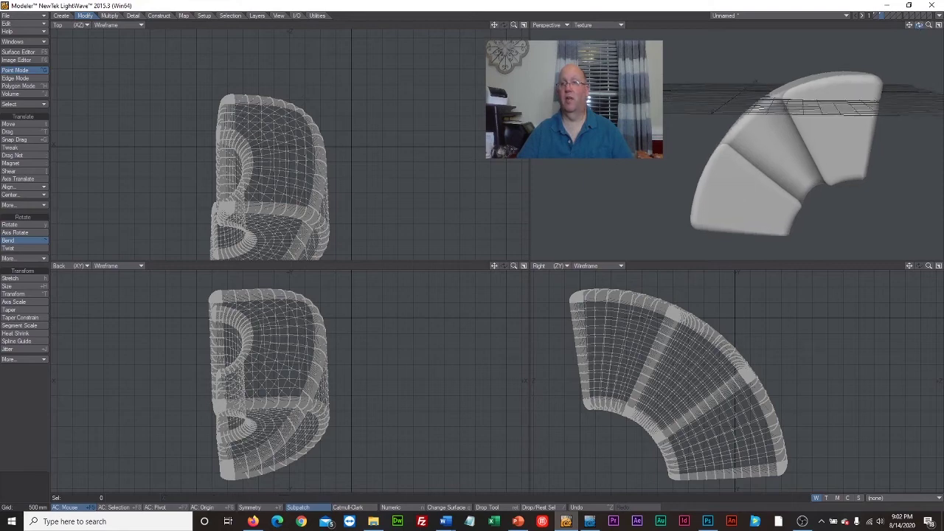
{"action": "left_click_drag", "start_coordinate": [919, 24], "coordinate": [919, 24]}
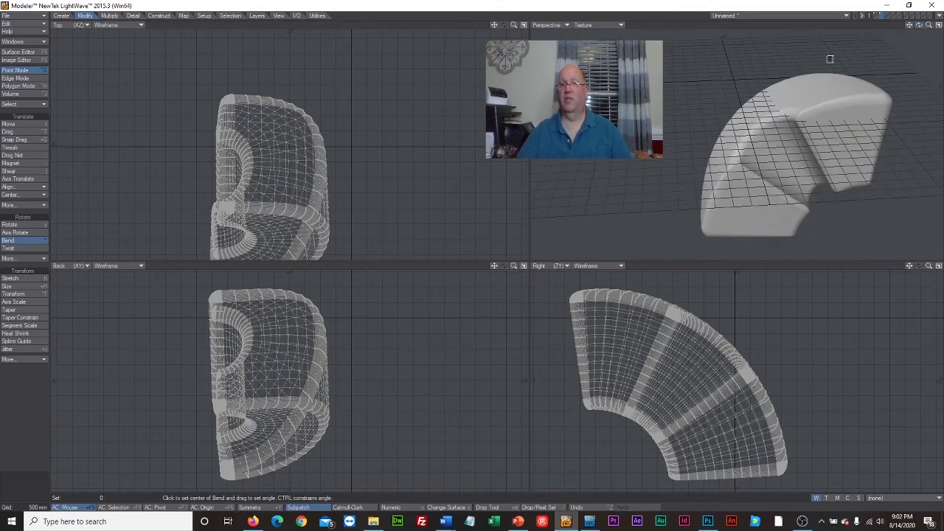
{"action": "left_click_drag", "start_coordinate": [494, 26], "coordinate": [514, 25]}
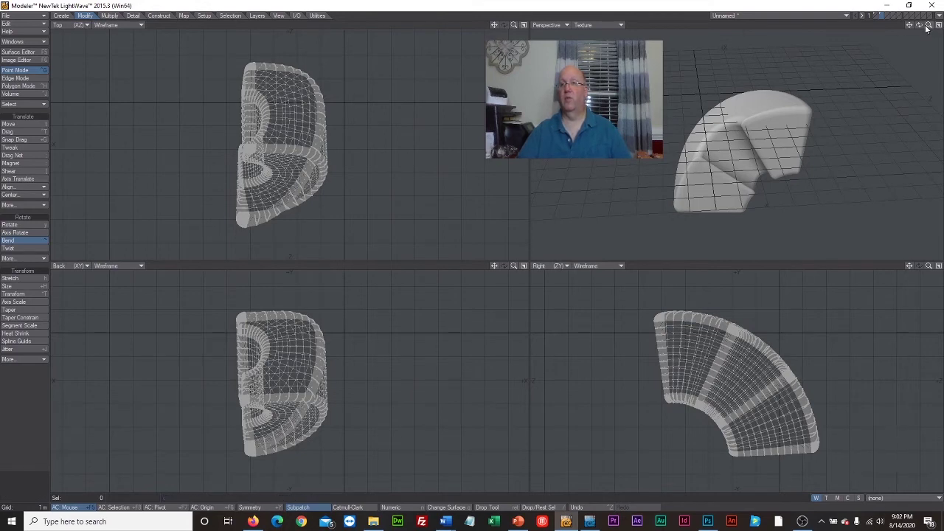
{"action": "left_click_drag", "start_coordinate": [919, 25], "coordinate": [919, 25]}
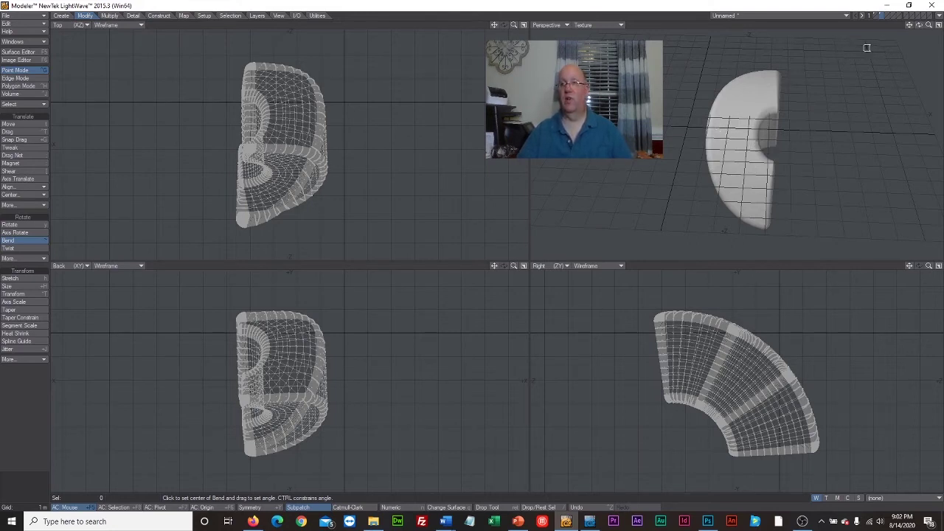
Delete the plain rounded box from the first layer and return to the bent shape on the second layer
{"action": "left_click", "coordinate": [876, 15]}
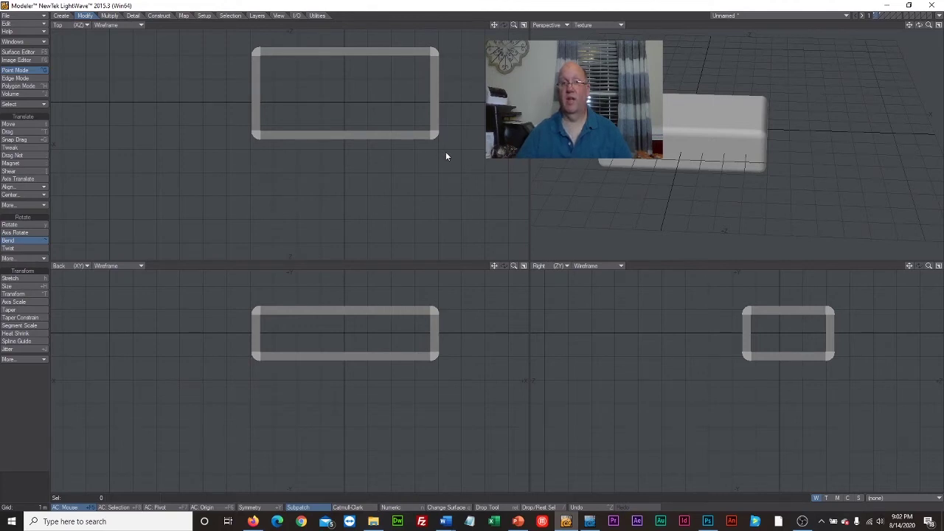
{"action": "key", "text": "2"}
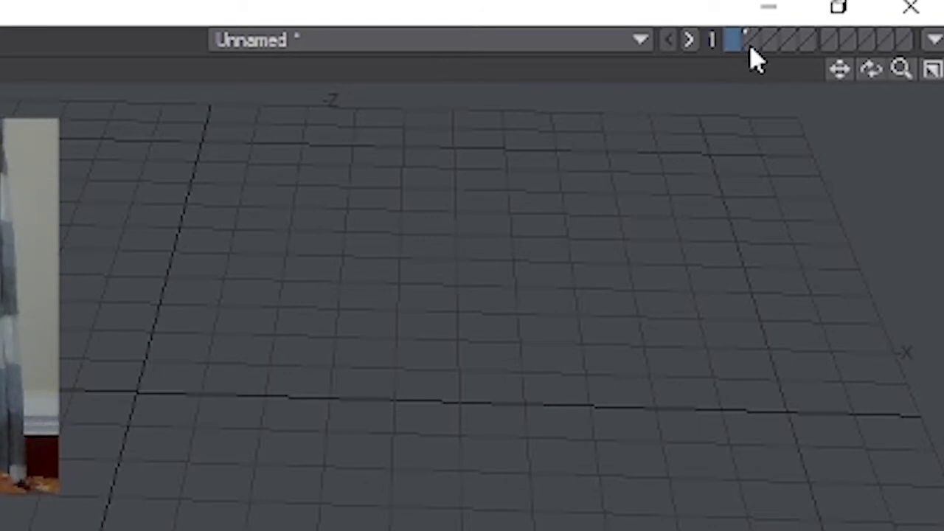
{"action": "left_click", "coordinate": [752, 40]}
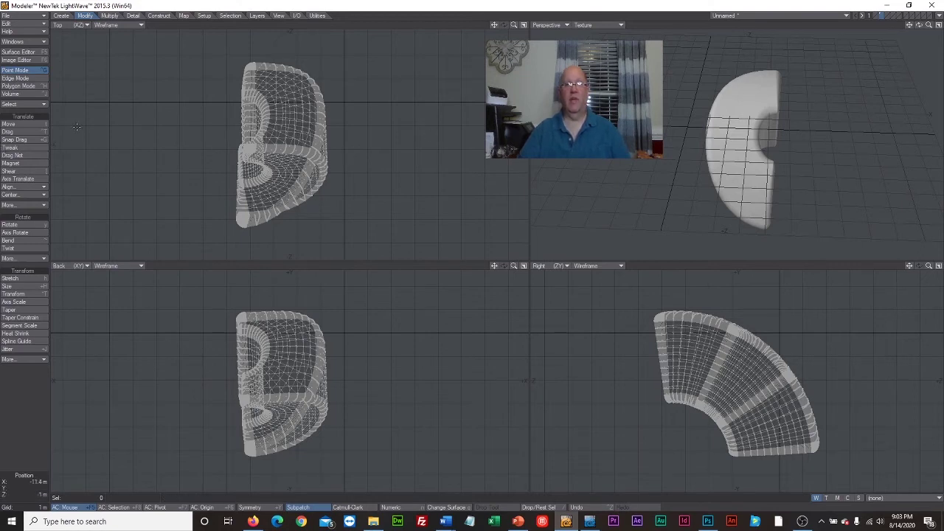
Select all polygons of the bent shape in Polygon Mode and copy them
{"action": "left_click", "coordinate": [34, 85]}
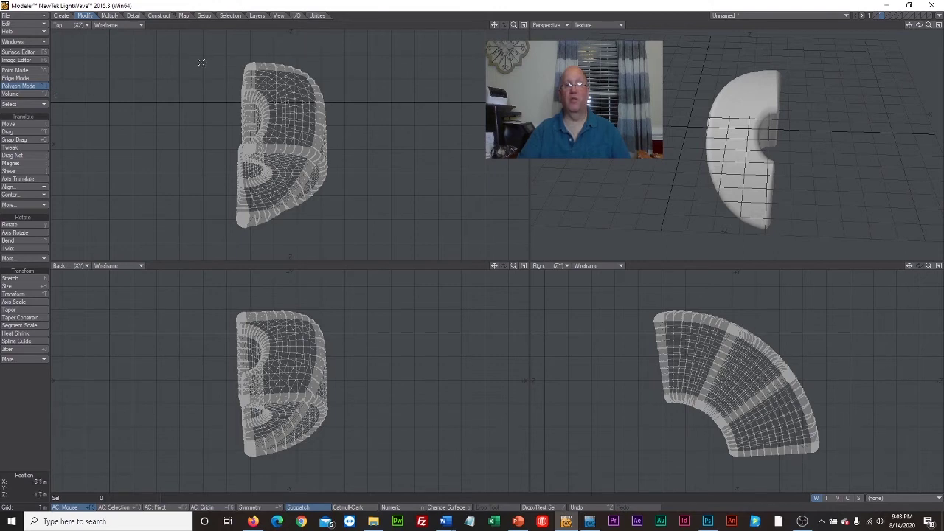
{"action": "mouse_move", "coordinate": [219, 49]}
{"action": "right_mouse_down"}
{"action": "mouse_move", "coordinate": [174, 100]}
{"action": "mouse_move", "coordinate": [156, 167]}
{"action": "mouse_move", "coordinate": [174, 213]}
{"action": "mouse_move", "coordinate": [209, 240]}
{"action": "mouse_move", "coordinate": [250, 243]}
{"action": "mouse_move", "coordinate": [336, 219]}
{"action": "mouse_move", "coordinate": [393, 113]}
{"action": "mouse_move", "coordinate": [307, 34]}
{"action": "mouse_move", "coordinate": [222, 40]}
{"action": "mouse_move", "coordinate": [197, 70]}
{"action": "right_mouse_up"}
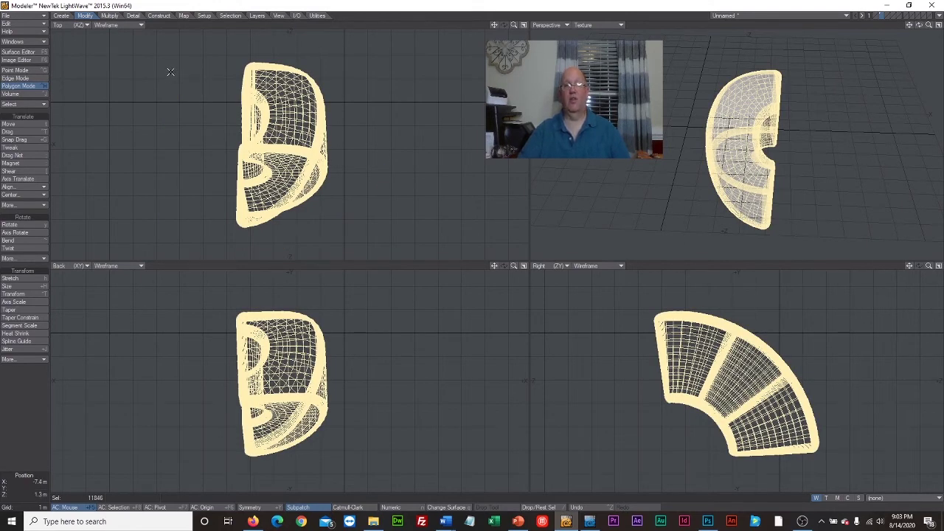
{"action": "left_click", "coordinate": [22, 23]}
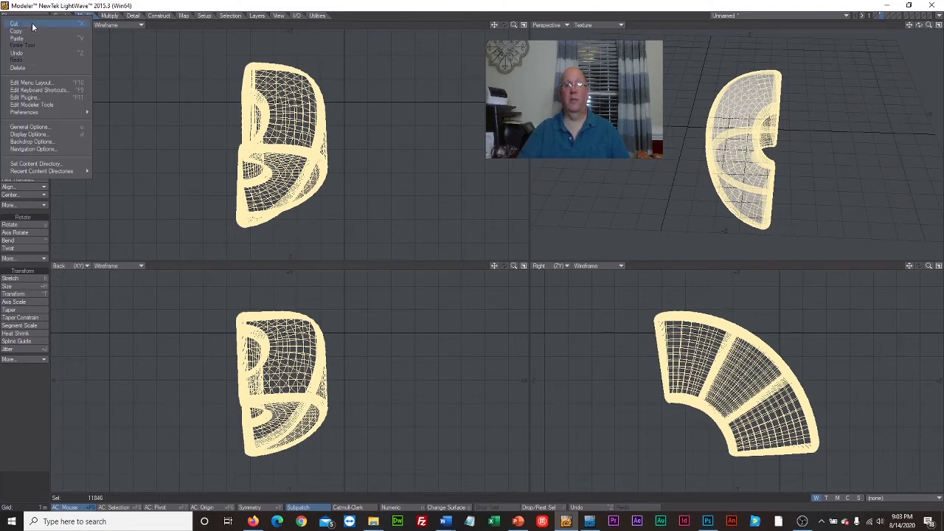
{"action": "left_click", "coordinate": [32, 30]}
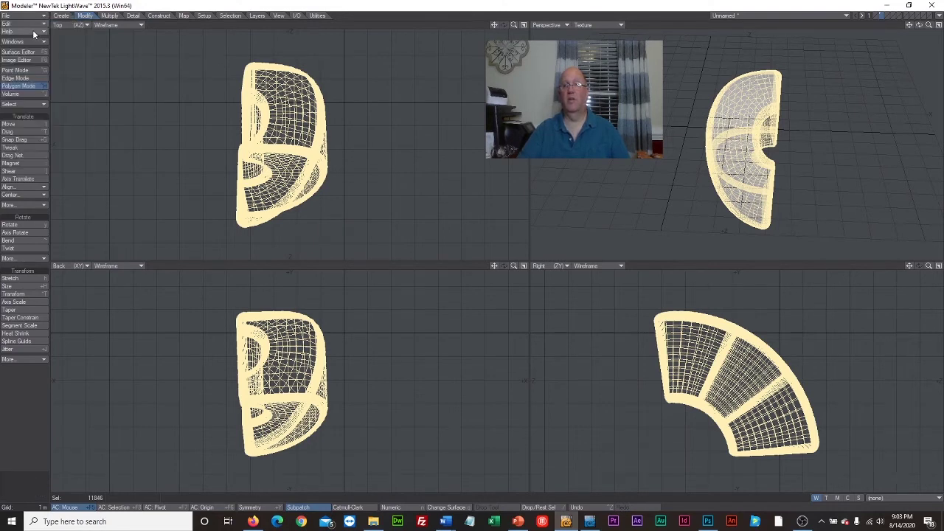
Paste the copied shape into the first layer, with the second layer shown as a background reference
{"action": "left_click", "coordinate": [875, 16]}
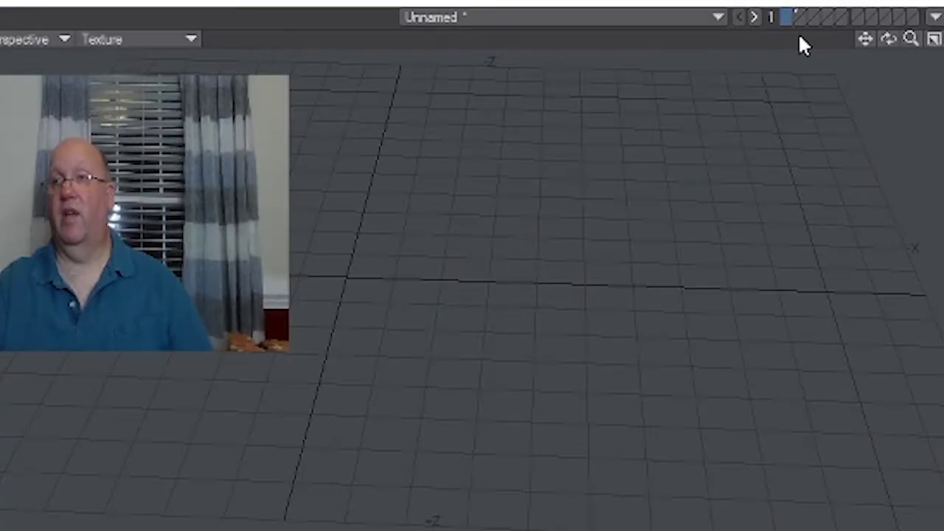
{"action": "left_click", "coordinate": [800, 21]}
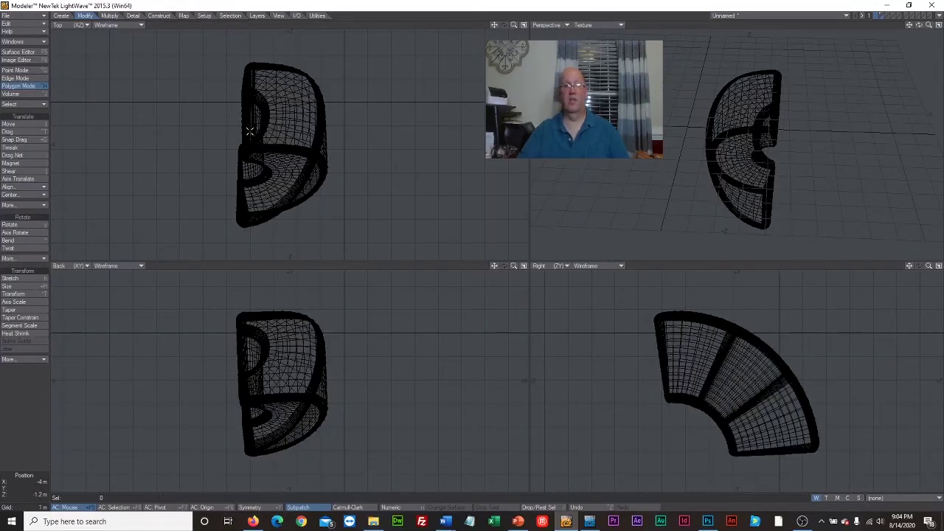
{"action": "left_click", "coordinate": [22, 23]}
{"action": "left_click", "coordinate": [32, 30]}
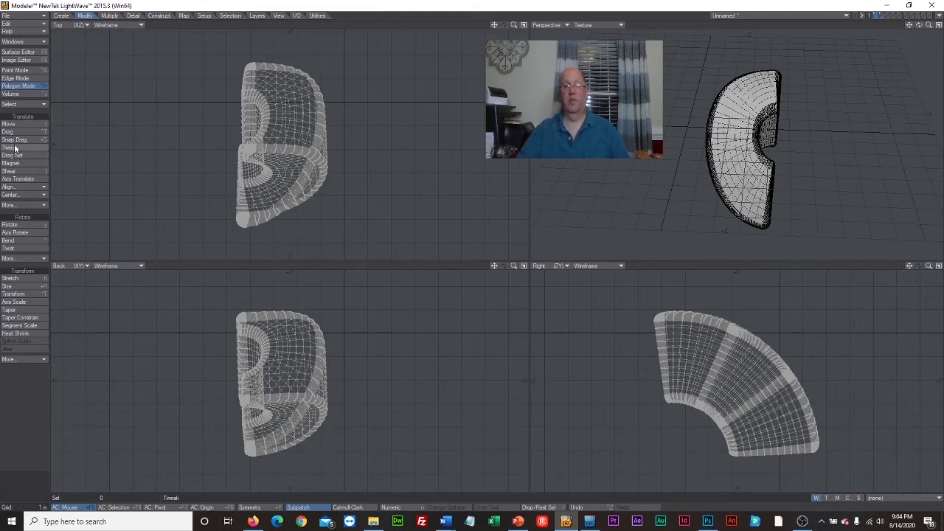
Move the pasted copy sideways beside the background shape in the Top view, and flip it on the Z axis with Flip It
{"action": "left_click", "coordinate": [9, 124]}
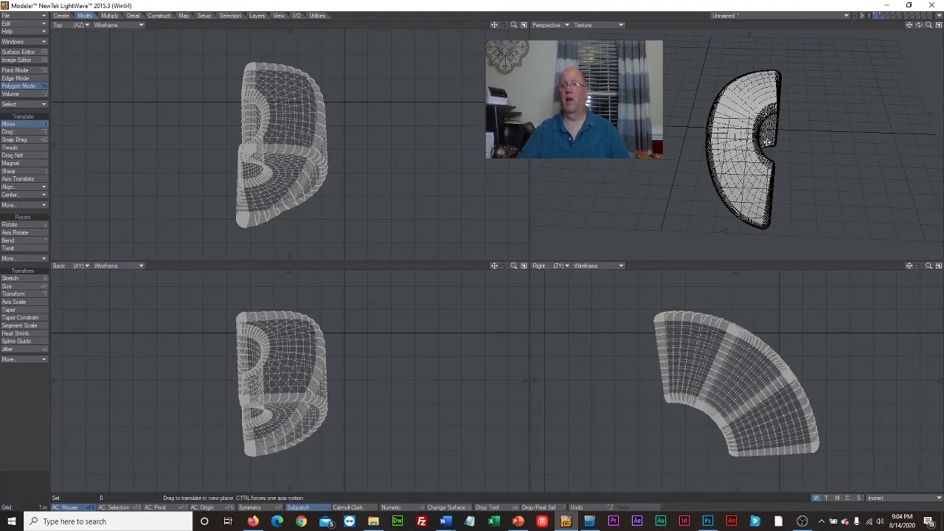
{"action": "left_click_drag", "start_coordinate": [352, 166], "coordinate": [442, 166]}
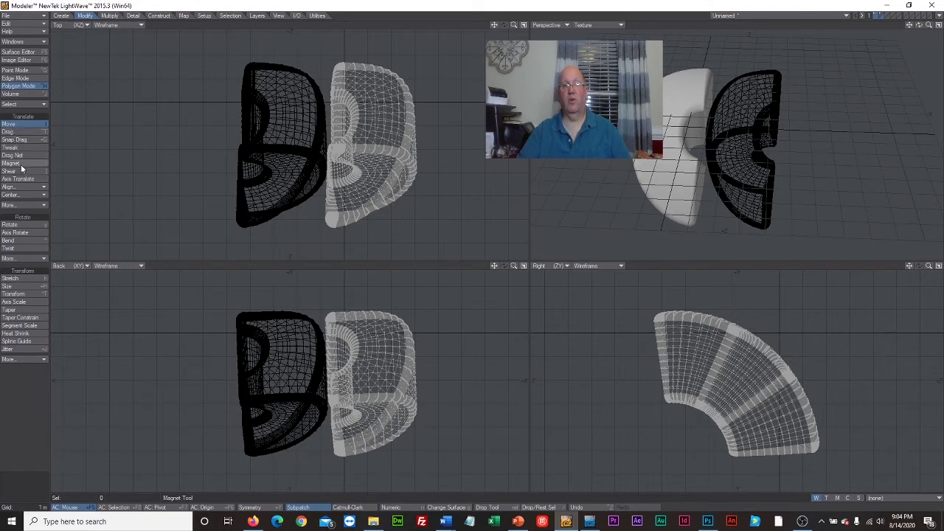
{"action": "left_click", "coordinate": [41, 205]}
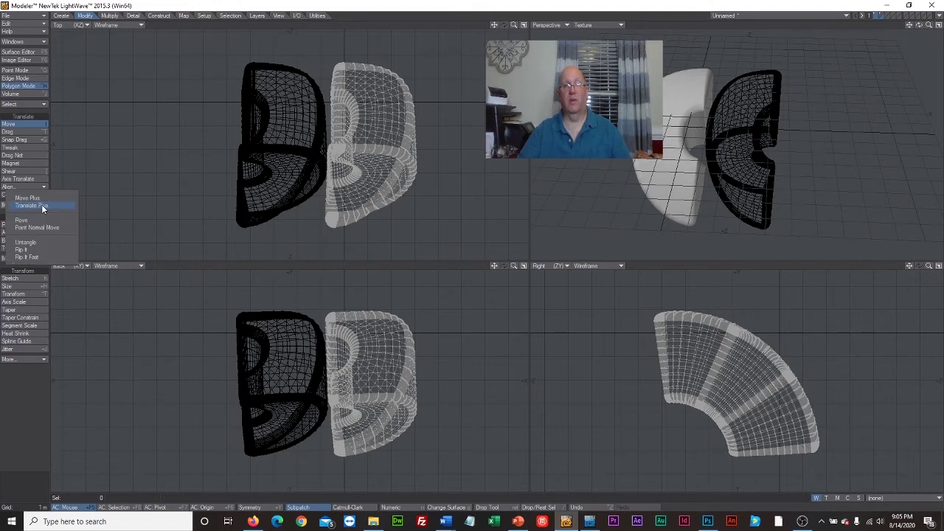
{"action": "left_click", "coordinate": [41, 250]}
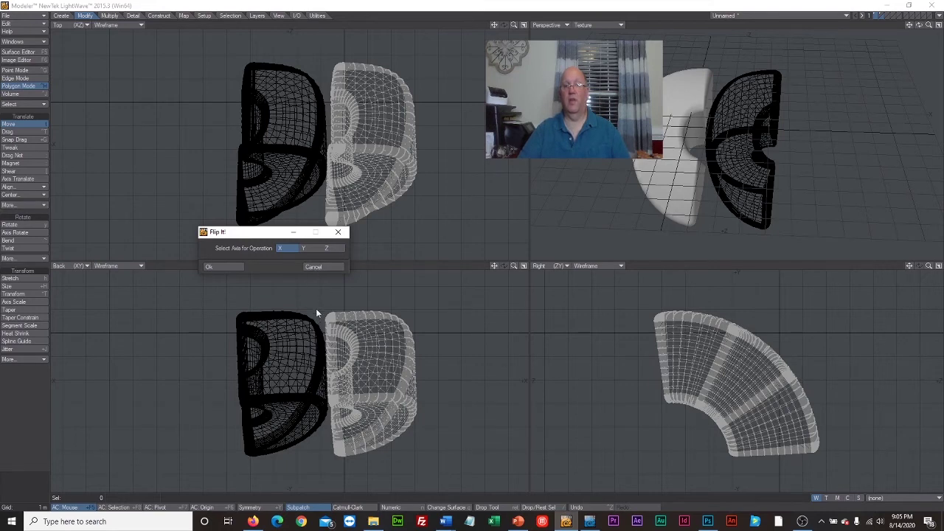
{"action": "left_click", "coordinate": [327, 249]}
{"action": "left_click", "coordinate": [231, 267]}
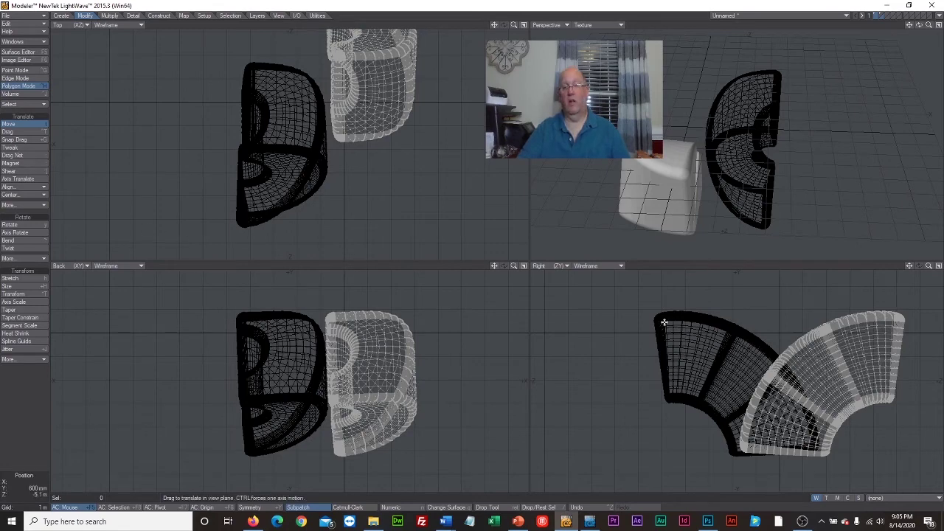
Move the flipped copy in the Right and Top views to the opposite side of the background shape
{"action": "left_click_drag", "start_coordinate": [818, 383], "coordinate": [568, 384]}
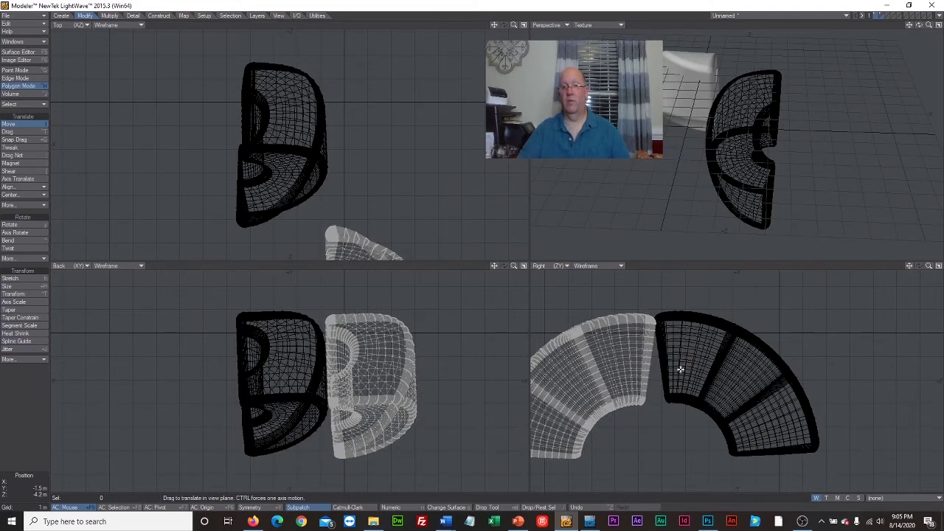
{"action": "left_click_drag", "start_coordinate": [917, 28], "coordinate": [920, 28]}
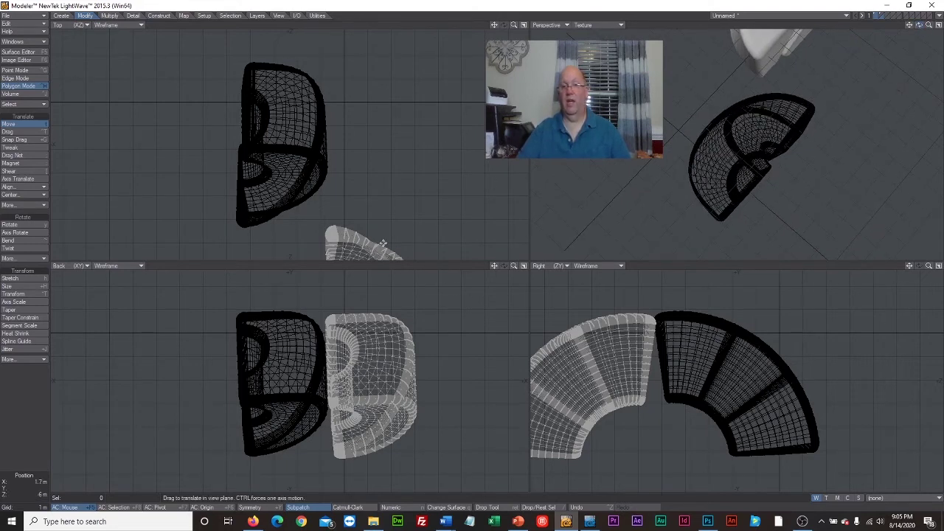
{"action": "left_click_drag", "start_coordinate": [363, 243], "coordinate": [183, 134]}
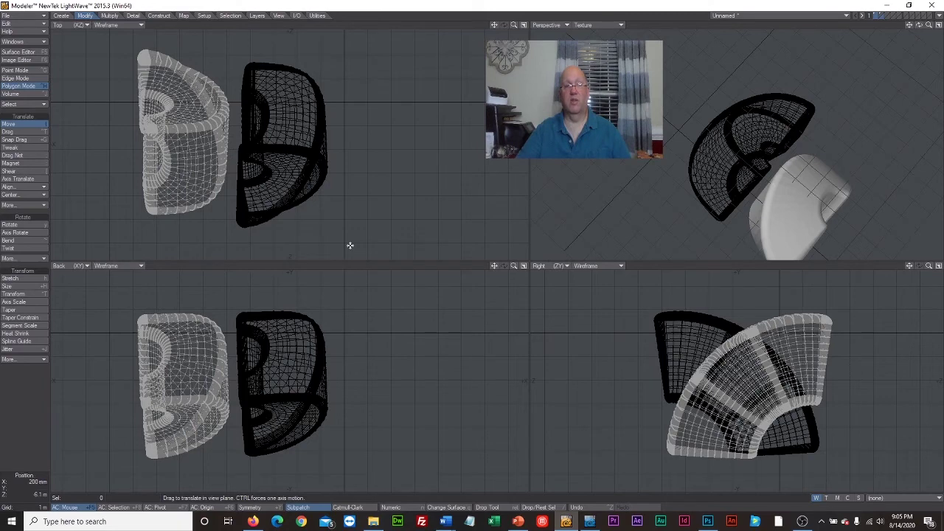
Rotate the copy half a turn in the Top view and move it against the background half, matching their outlines in the Right view
{"action": "left_click", "coordinate": [11, 225]}
{"action": "left_click_drag", "start_coordinate": [169, 76], "coordinate": [190, 153]}
{"action": "left_click", "coordinate": [11, 125]}
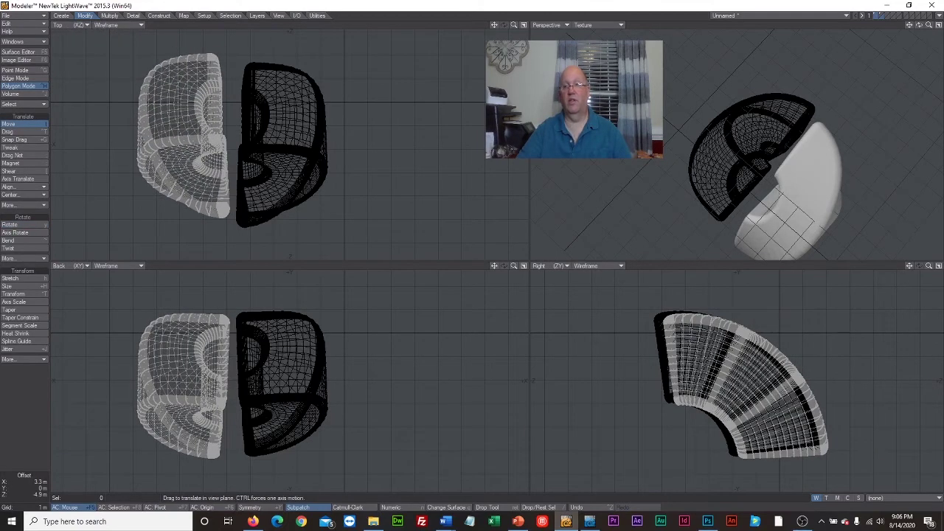
{"action": "left_click_drag", "start_coordinate": [86, 68], "coordinate": [101, 67]}
{"action": "left_click_drag", "start_coordinate": [919, 26], "coordinate": [830, 40]}
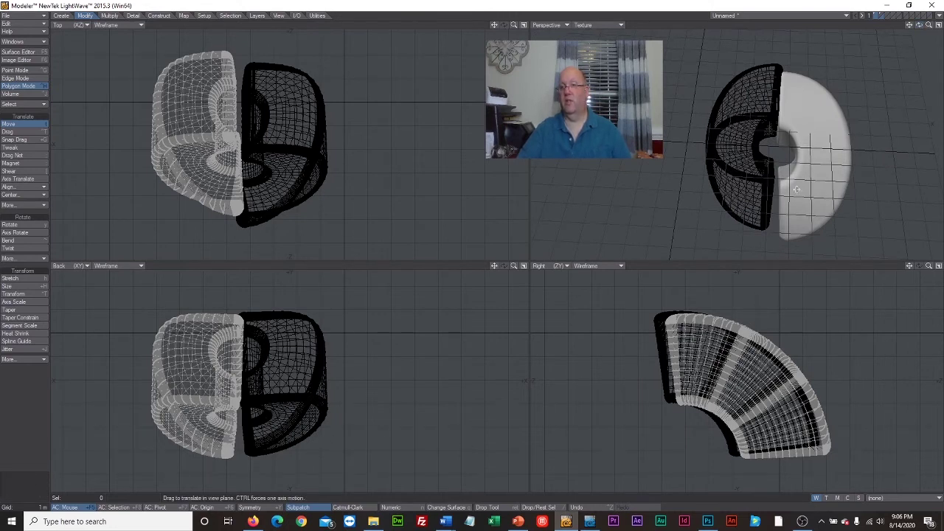
{"action": "left_click_drag", "start_coordinate": [738, 385], "coordinate": [729, 382]}
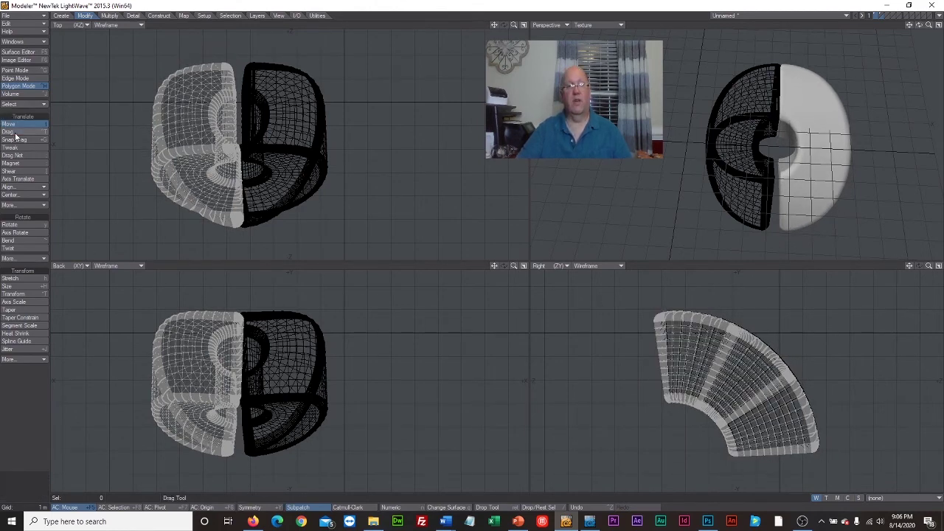
Rotate the copy by 5° to straighten its facing edge, and shift it slightly away from the background half in the Top view
{"action": "left_click", "coordinate": [10, 224]}
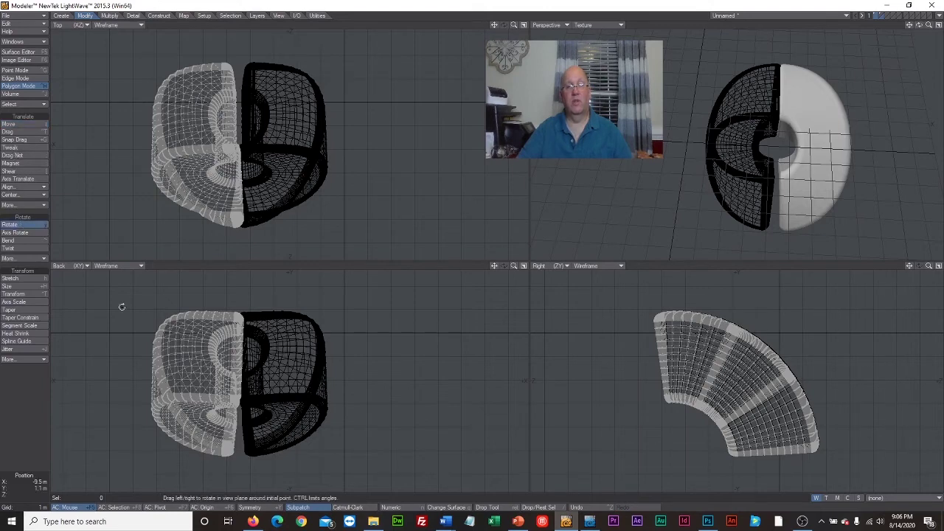
{"action": "left_click_drag", "start_coordinate": [738, 379], "coordinate": [760, 380]}
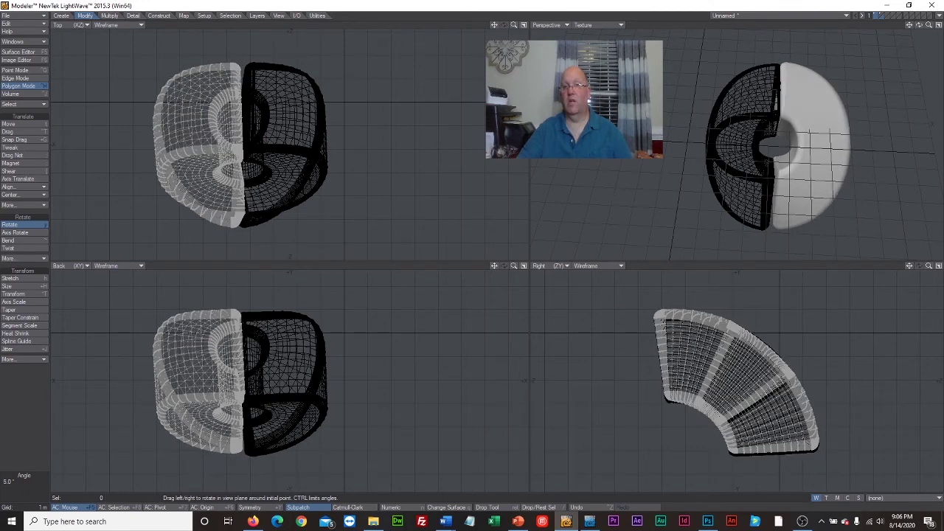
{"action": "left_click", "coordinate": [21, 125]}
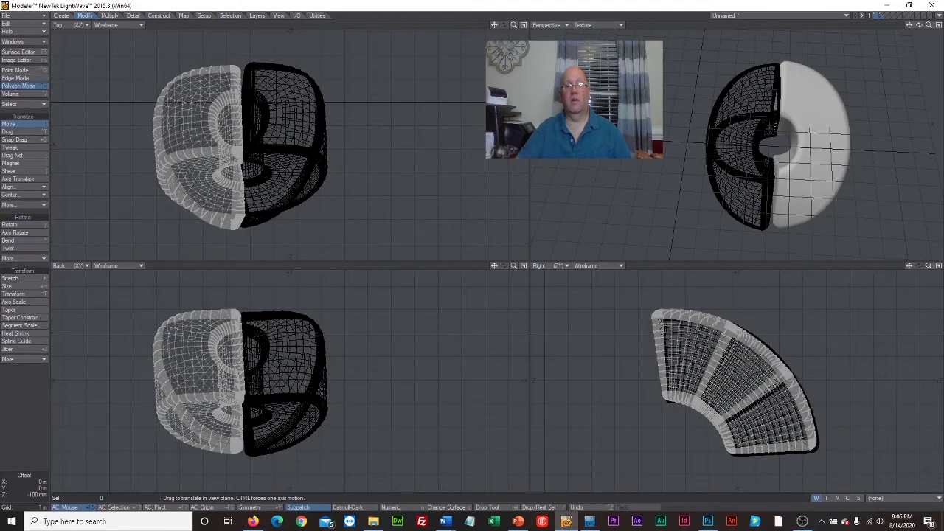
{"action": "left_click_drag", "start_coordinate": [230, 139], "coordinate": [222, 133]}
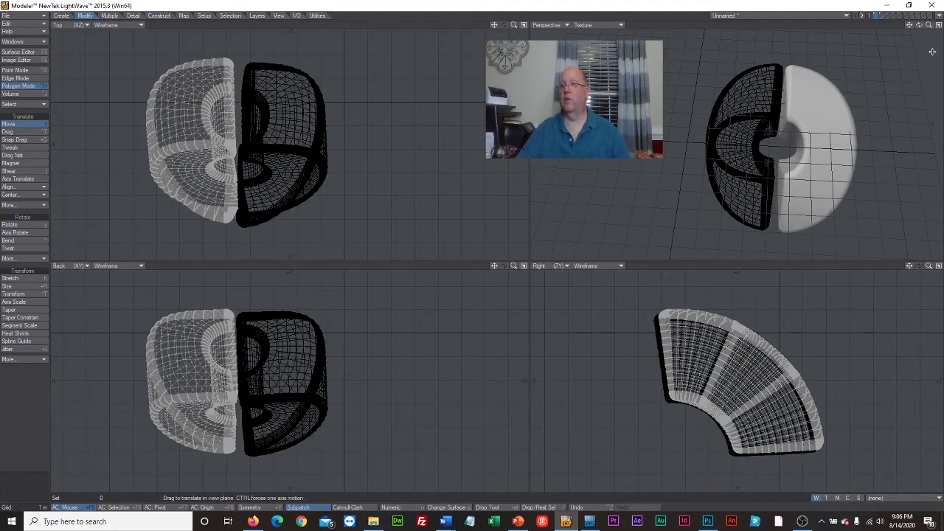
Make the empty third layer active, with the two ring halves on layers 1 and 2 displayed in the background
{"action": "left_click_drag", "start_coordinate": [918, 25], "coordinate": [642, 137]}
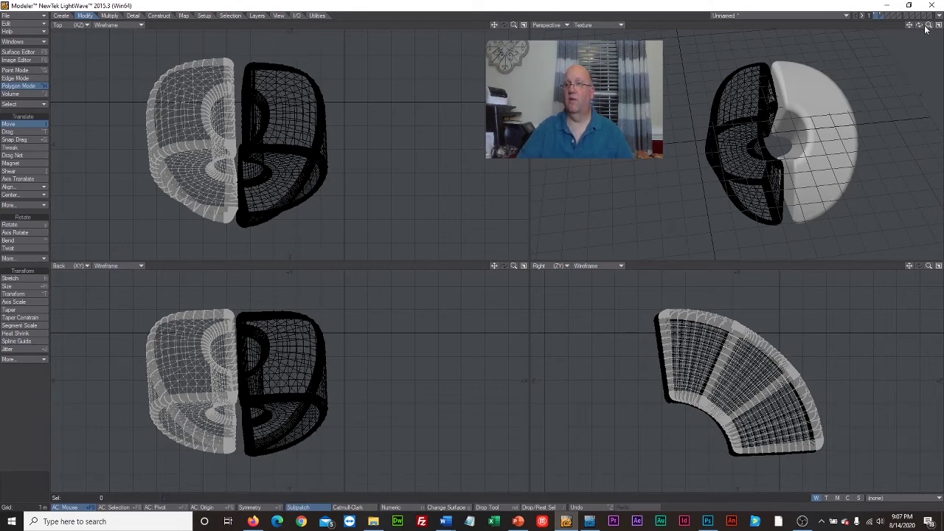
{"action": "left_click_drag", "start_coordinate": [923, 28], "coordinate": [859, 48]}
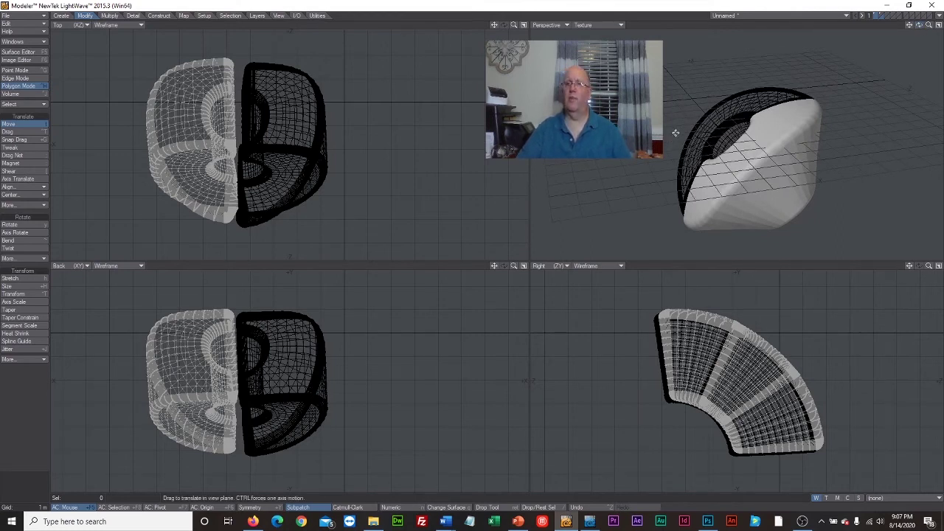
{"action": "left_click", "coordinate": [887, 17]}
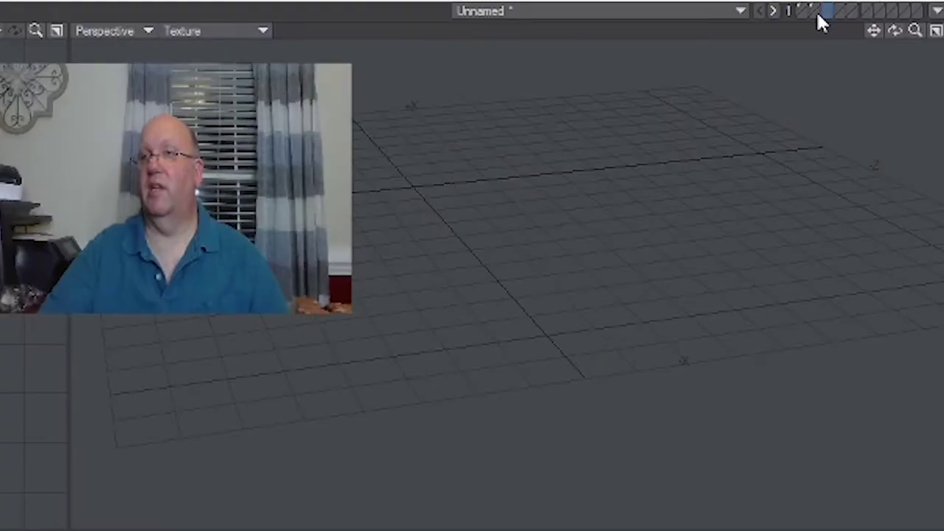
{"action": "left_click", "coordinate": [884, 16]}
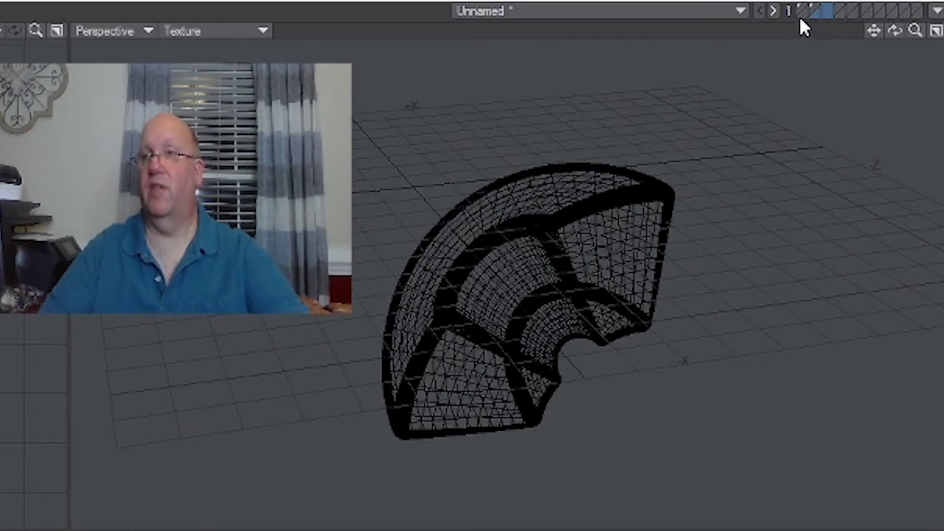
{"action": "left_click", "coordinate": [801, 21]}
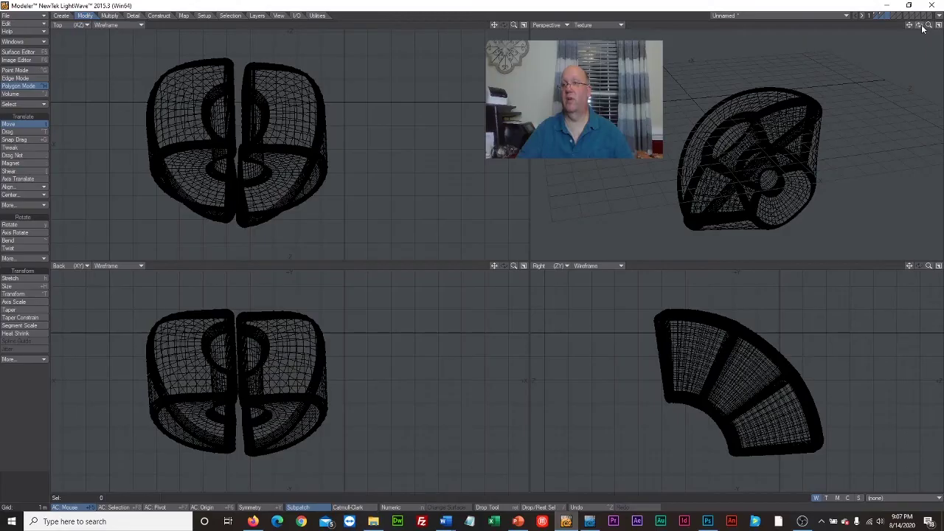
{"action": "left_click_drag", "start_coordinate": [919, 25], "coordinate": [898, 28]}
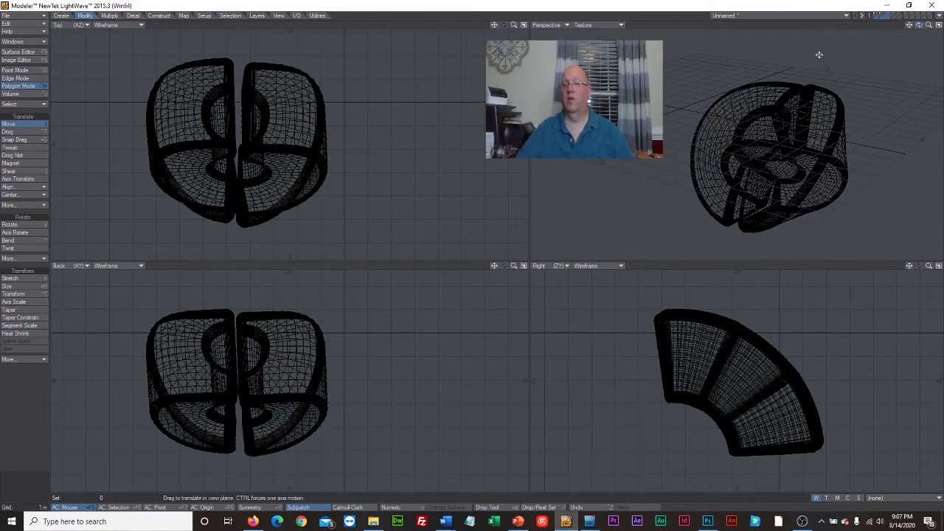
Create a ball centred between the two background halves, enlarging and deepening it in the Back and Top views into a nearly round sphere
{"action": "left_click", "coordinate": [59, 16]}
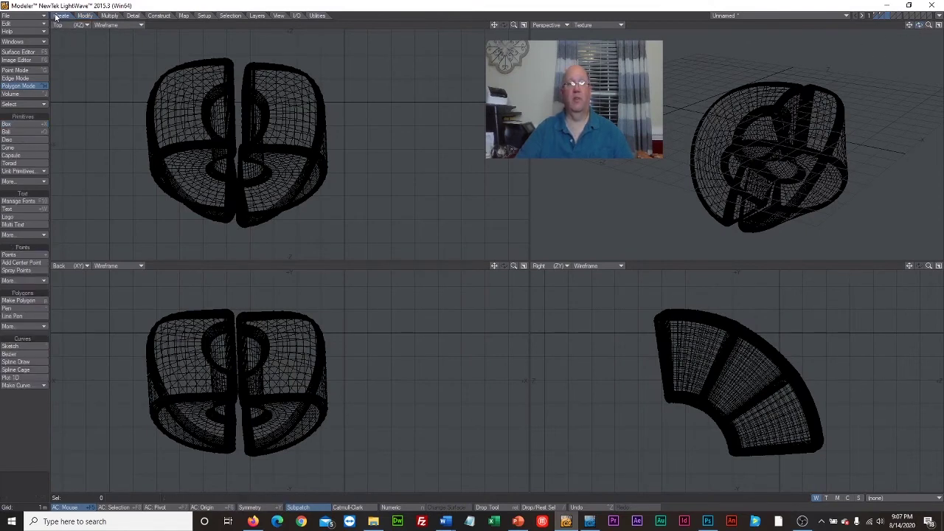
{"action": "left_click", "coordinate": [9, 132]}
{"action": "left_click_drag", "start_coordinate": [238, 342], "coordinate": [270, 315]}
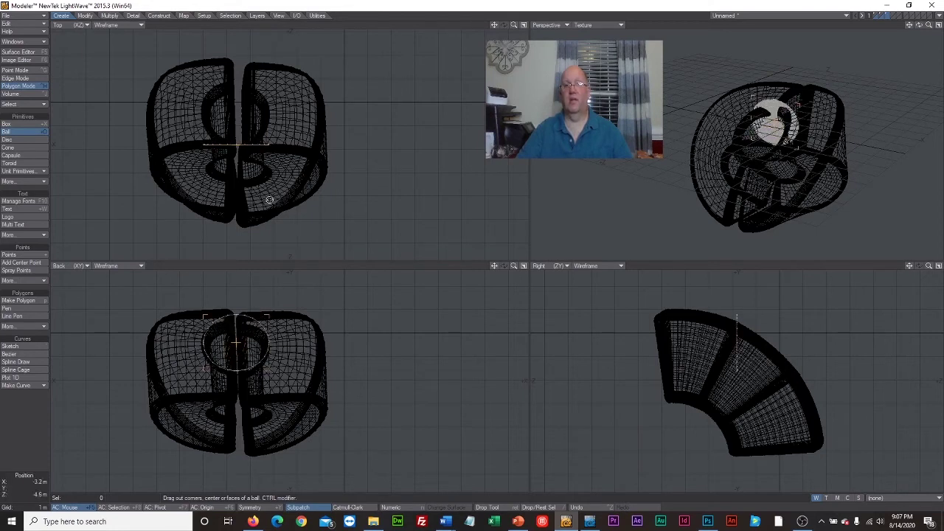
{"action": "left_click_drag", "start_coordinate": [239, 148], "coordinate": [235, 114]}
{"action": "left_click_drag", "start_coordinate": [268, 315], "coordinate": [286, 298]}
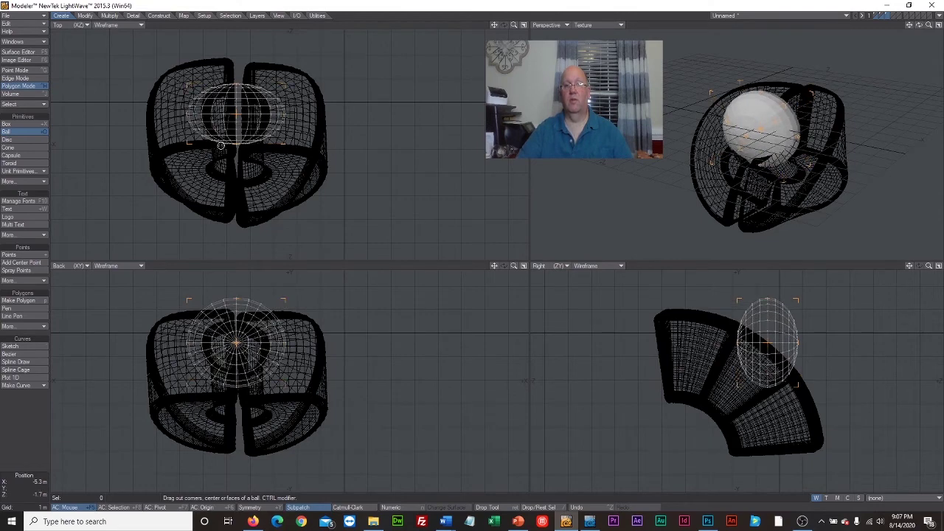
{"action": "left_click_drag", "start_coordinate": [234, 147], "coordinate": [235, 157]}
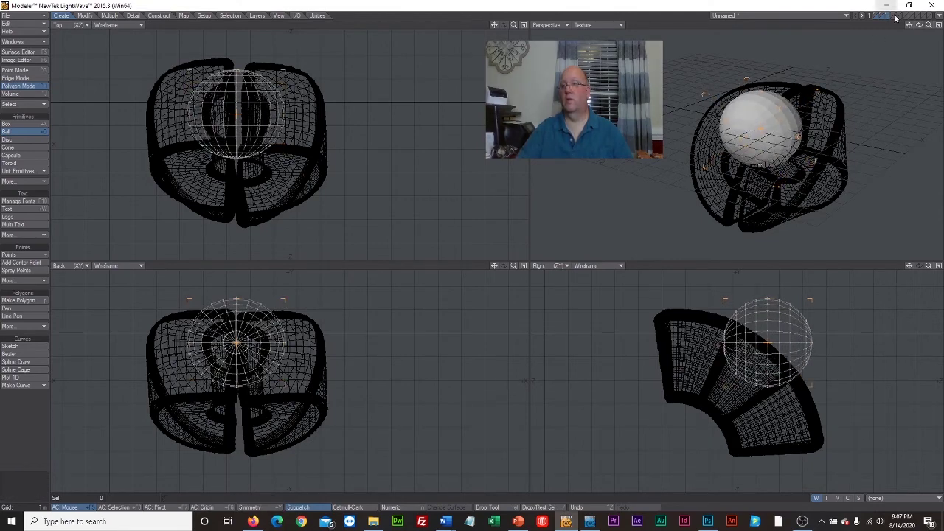
{"action": "left_click_drag", "start_coordinate": [920, 26], "coordinate": [745, 47]}
{"action": "left_click", "coordinate": [8, 133]}
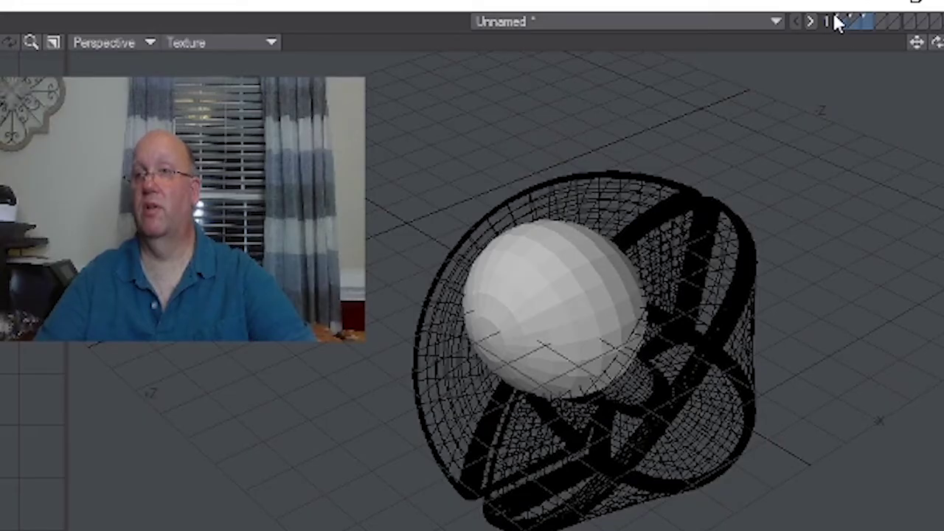
Show layers 1, 2 and 3 together in the foreground and examine the ball and both halves in the Perspective view
{"action": "left_click", "coordinate": [872, 15]}
{"action": "left_click", "coordinate": [841, 22]}
{"action": "left_click", "coordinate": [845, 16]}
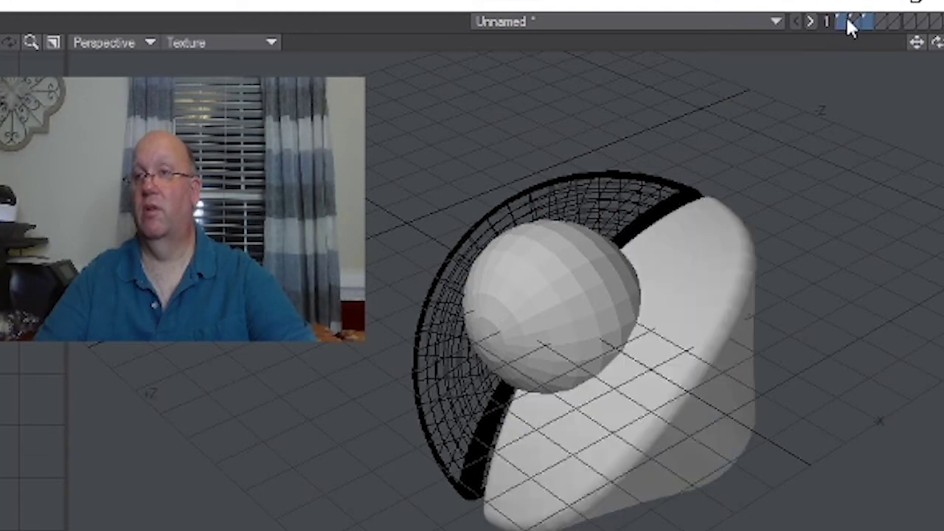
{"action": "left_click", "coordinate": [856, 18]}
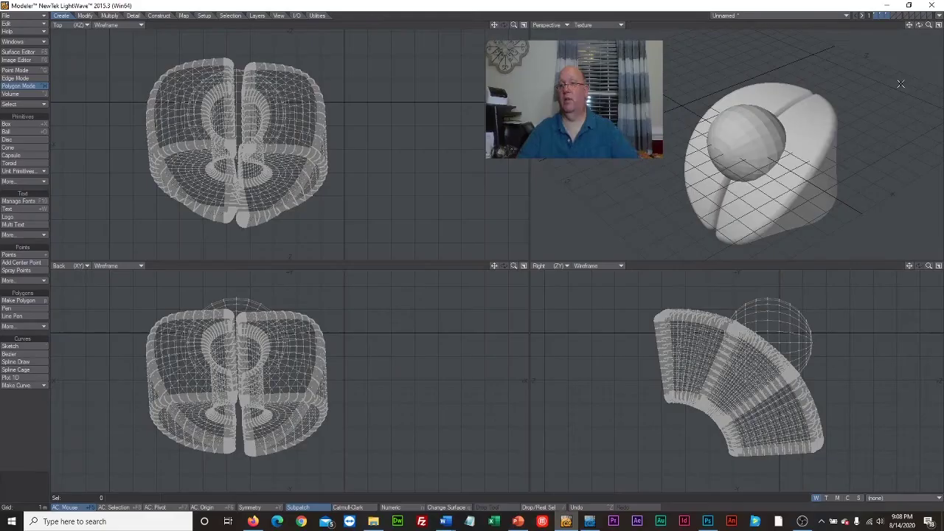
{"action": "left_click_drag", "start_coordinate": [919, 25], "coordinate": [829, 28]}
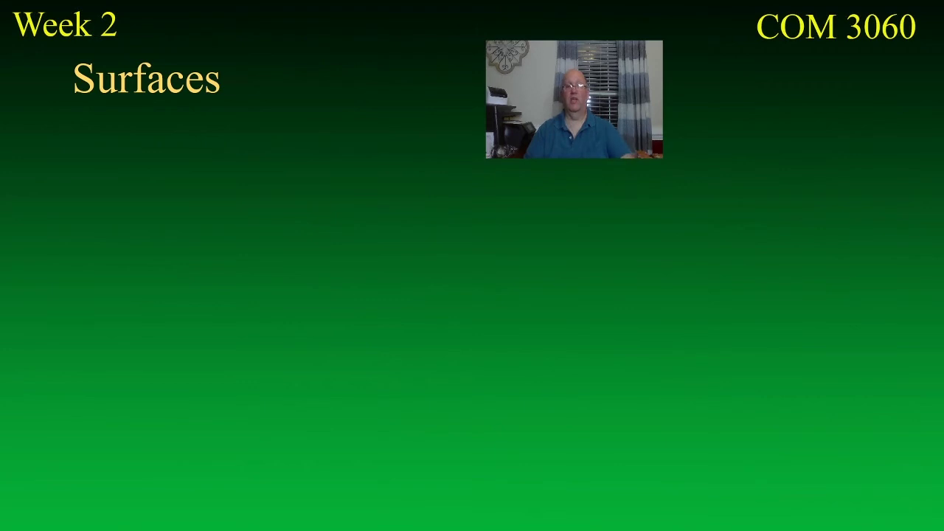
{"action": "key", "text": "Right"}
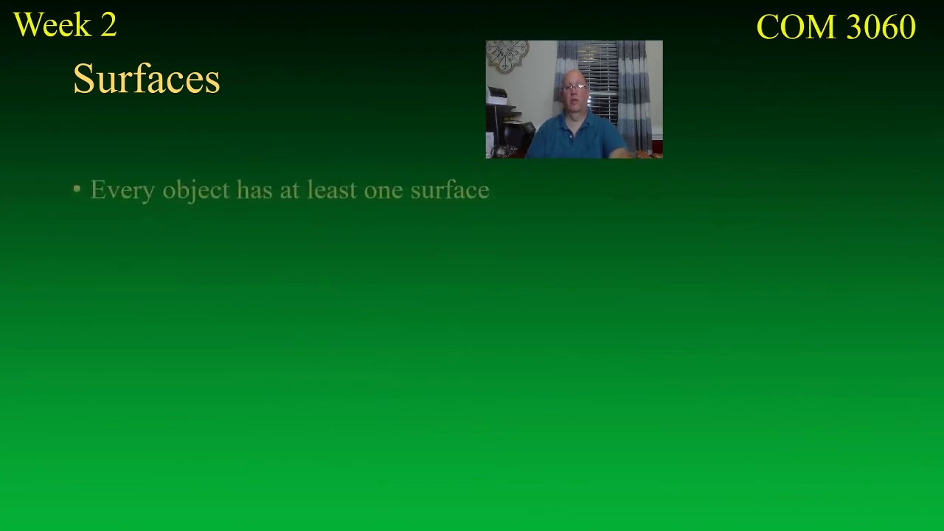
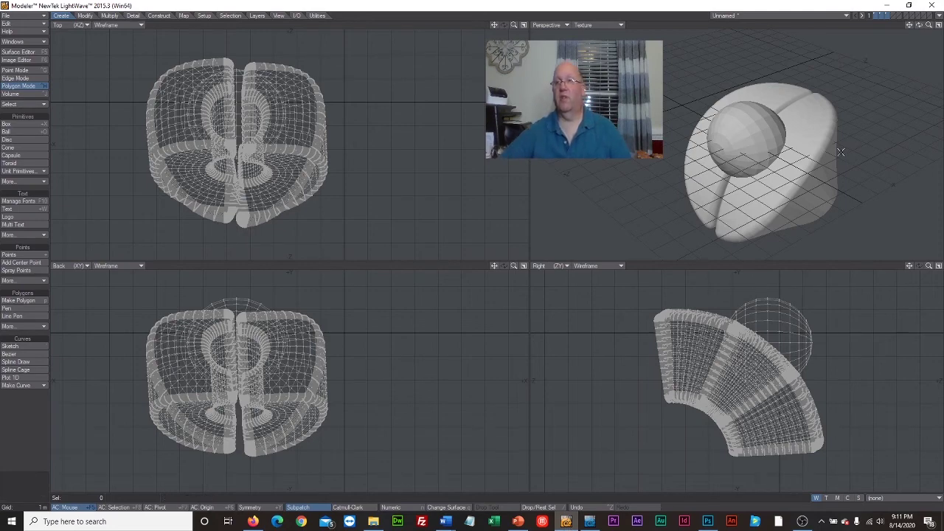
Select all polygons of the half on layer 1 and assign them a new surface named left_side
{"action": "left_click", "coordinate": [878, 20]}
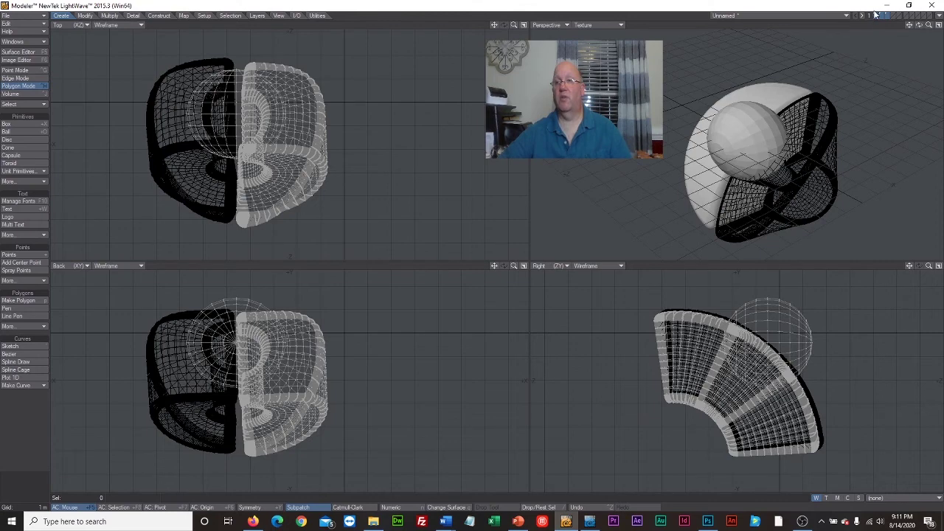
{"action": "left_click", "coordinate": [877, 17]}
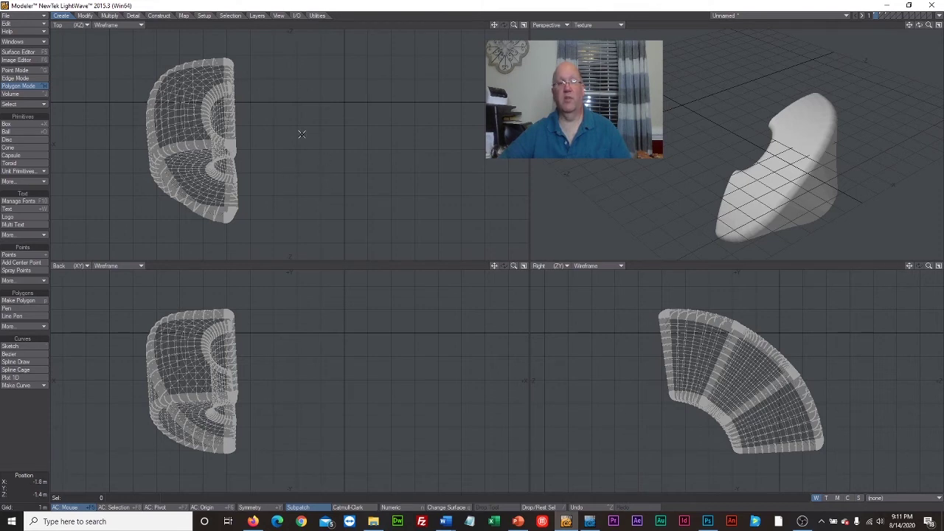
{"action": "mouse_move", "coordinate": [289, 62]}
{"action": "left_mouse_down"}
{"action": "mouse_move", "coordinate": [244, 38]}
{"action": "mouse_move", "coordinate": [179, 39]}
{"action": "left_mouse_up"}
{"action": "mouse_move", "coordinate": [179, 39]}
{"action": "right_mouse_down"}
{"action": "mouse_move", "coordinate": [108, 140]}
{"action": "mouse_move", "coordinate": [124, 194]}
{"action": "mouse_move", "coordinate": [157, 230]}
{"action": "mouse_move", "coordinate": [238, 253]}
{"action": "mouse_move", "coordinate": [337, 128]}
{"action": "mouse_move", "coordinate": [290, 58]}
{"action": "right_mouse_up"}
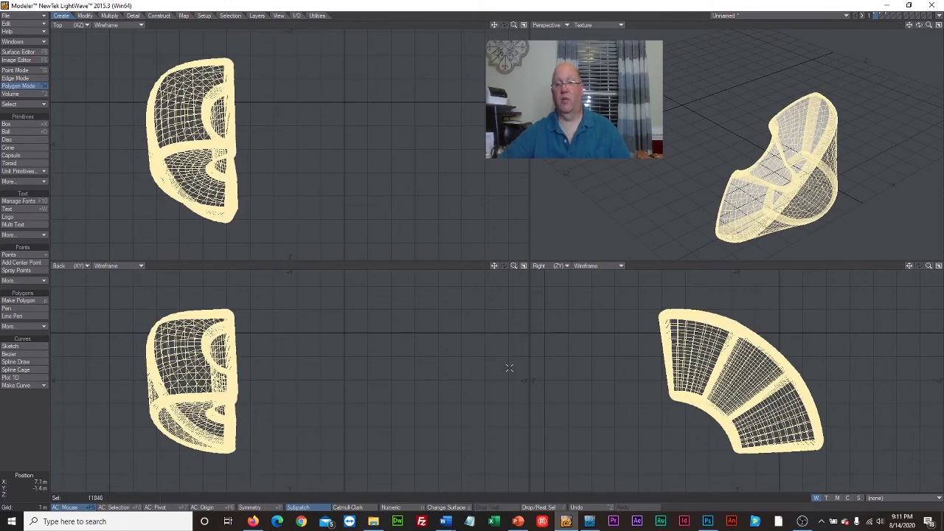
{"action": "left_click", "coordinate": [450, 509]}
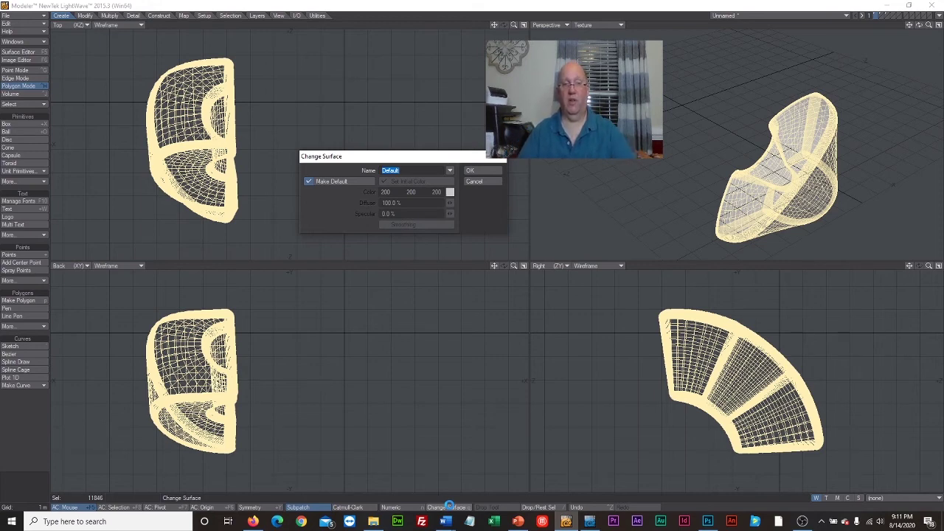
{"action": "type", "text": "left"}
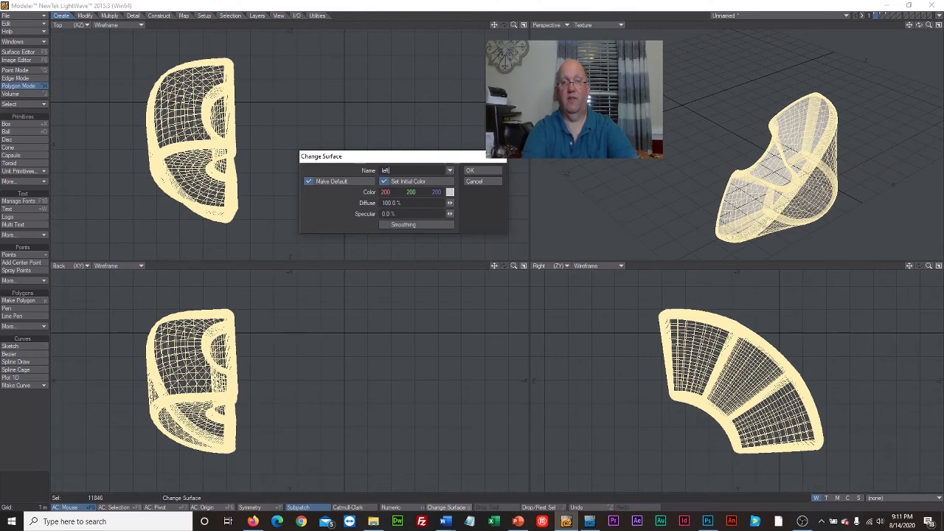
{"action": "type", "text": "_side"}
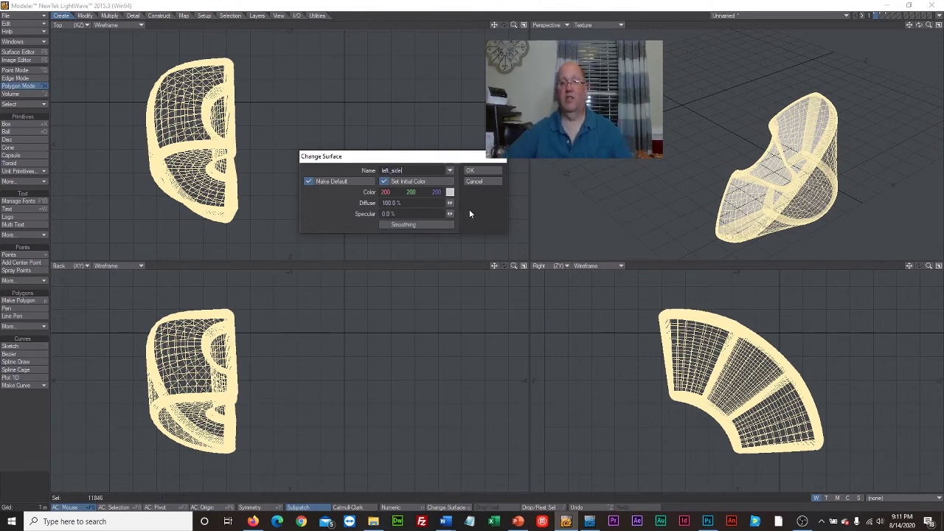
{"action": "left_click", "coordinate": [475, 172]}
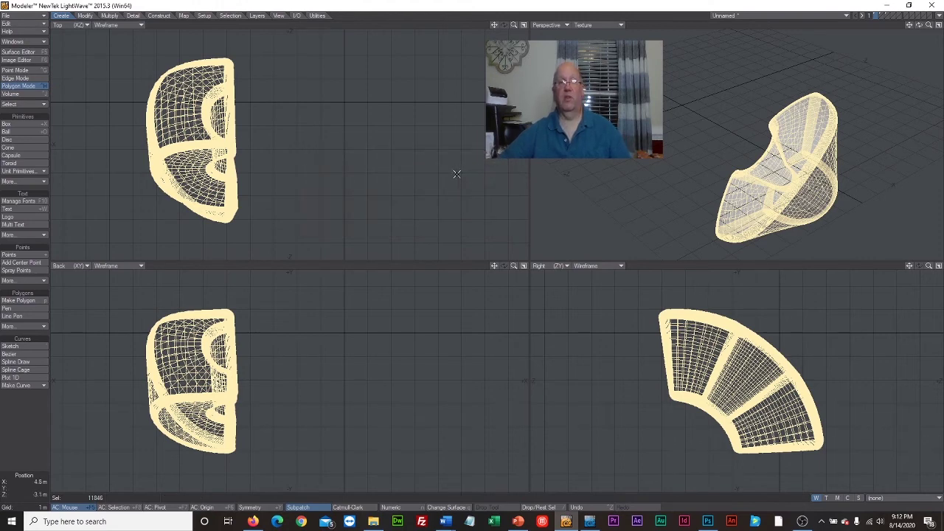
Select all polygons of the half on layer 2 and assign them a new surface named right_side
{"action": "left_click", "coordinate": [879, 16]}
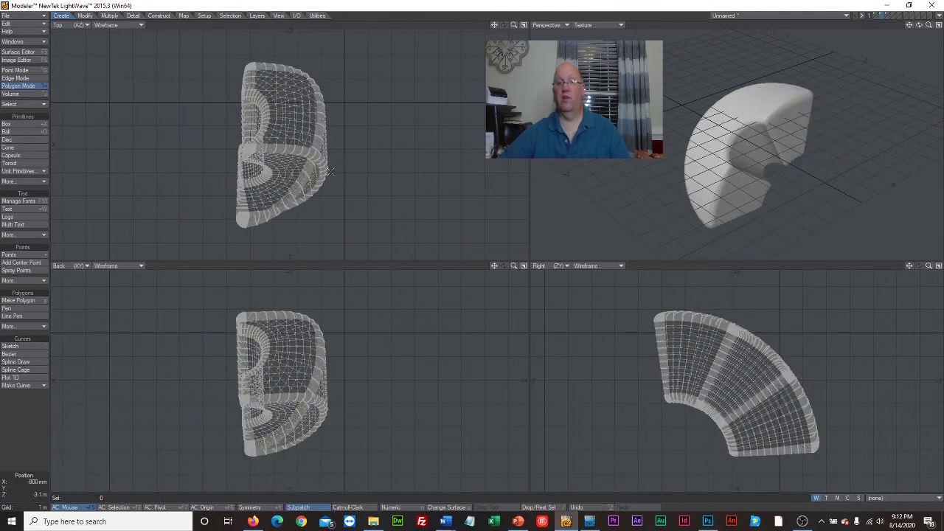
{"action": "mouse_move", "coordinate": [321, 55]}
{"action": "right_mouse_down"}
{"action": "mouse_move", "coordinate": [176, 113]}
{"action": "mouse_move", "coordinate": [157, 190]}
{"action": "mouse_move", "coordinate": [187, 231]}
{"action": "mouse_move", "coordinate": [258, 254]}
{"action": "mouse_move", "coordinate": [381, 186]}
{"action": "mouse_move", "coordinate": [383, 131]}
{"action": "right_mouse_up"}
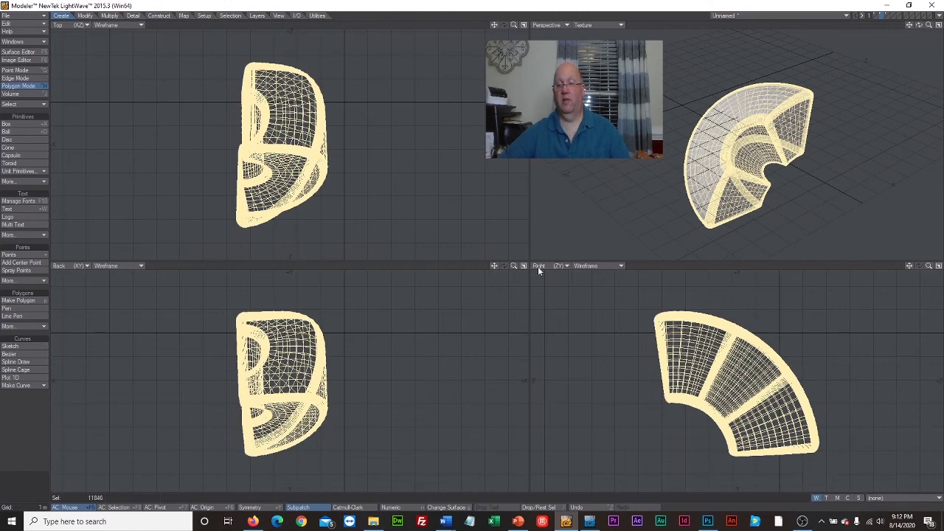
{"action": "left_click", "coordinate": [447, 507]}
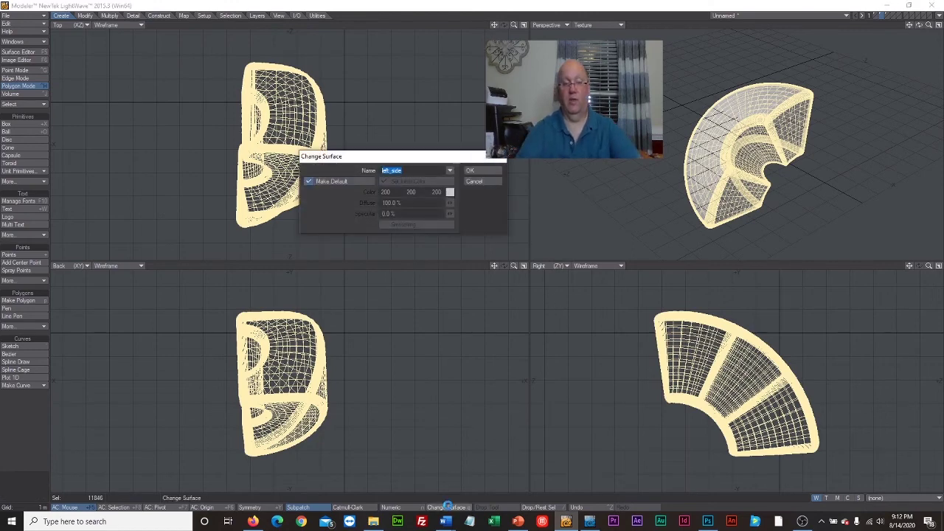
{"action": "key", "text": "Return"}
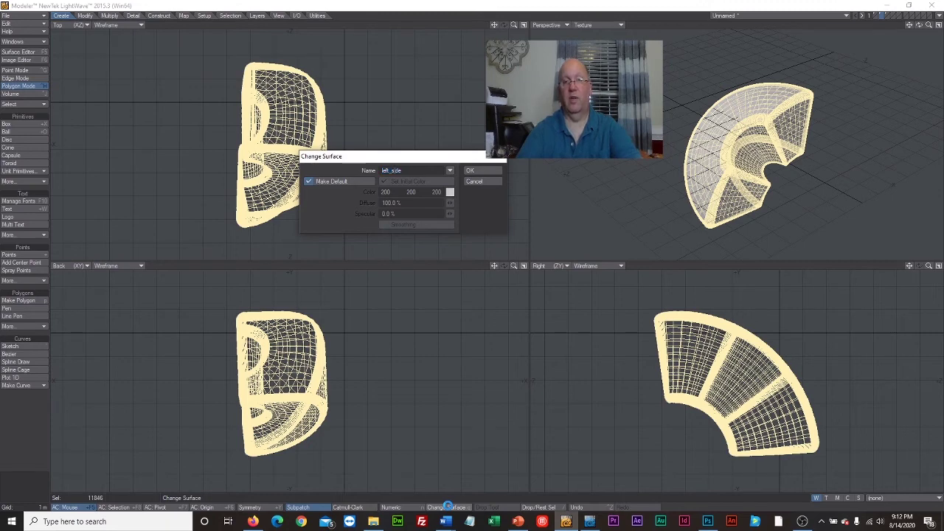
{"action": "key", "text": "Home"}
{"action": "key", "text": "Delete"}
{"action": "key", "text": "Delete"}
{"action": "key", "text": "Delete"}
{"action": "key", "text": "Delete"}
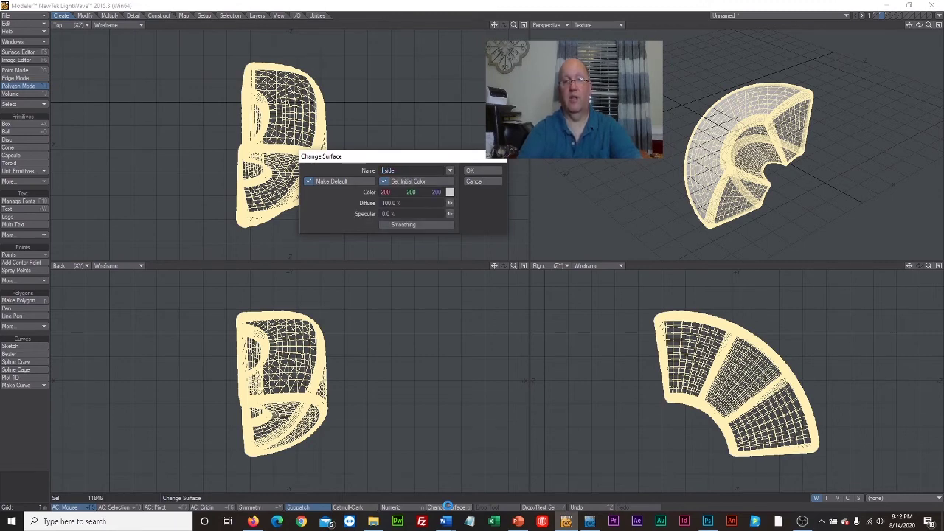
{"action": "type", "text": "right"}
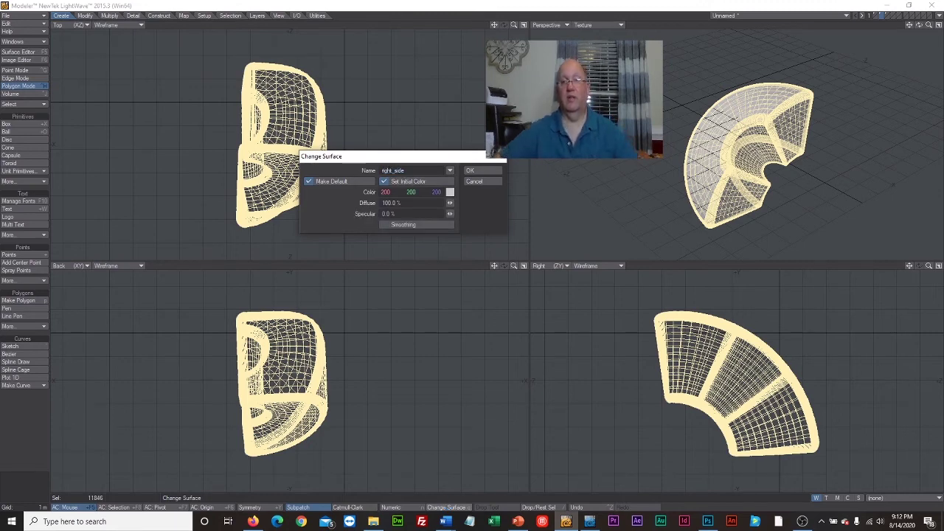
{"action": "left_click", "coordinate": [492, 173]}
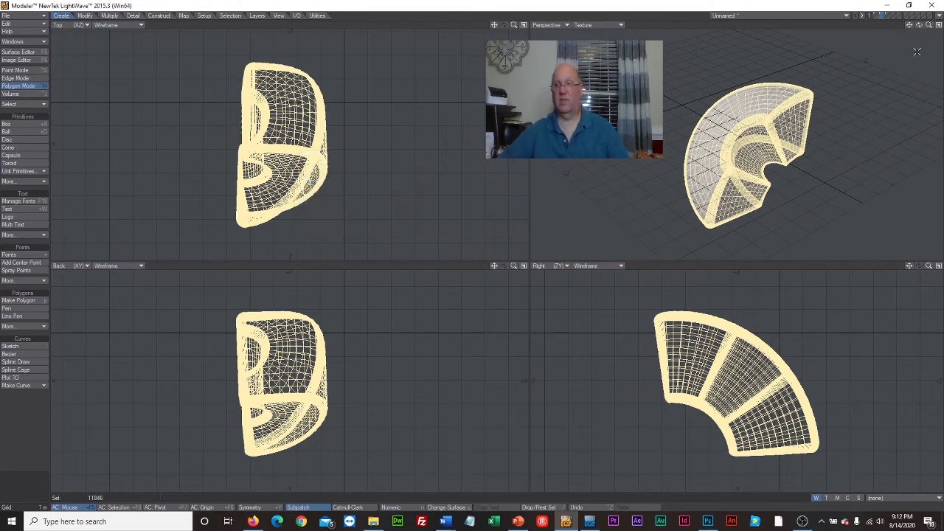
Select all polygons of the ball on layer 3 and assign them a new surface named lens
{"action": "left_click", "coordinate": [887, 15]}
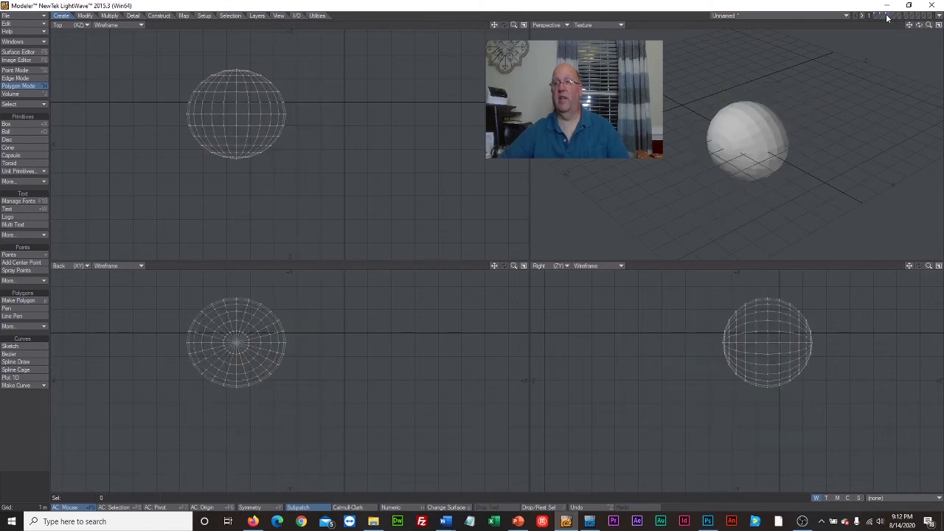
{"action": "mouse_move", "coordinate": [359, 103]}
{"action": "left_mouse_down"}
{"action": "mouse_move", "coordinate": [305, 56]}
{"action": "mouse_move", "coordinate": [200, 53]}
{"action": "mouse_move", "coordinate": [256, 209]}
{"action": "left_mouse_up"}
{"action": "mouse_move", "coordinate": [256, 208]}
{"action": "right_mouse_down"}
{"action": "mouse_move", "coordinate": [323, 130]}
{"action": "mouse_move", "coordinate": [332, 85]}
{"action": "right_mouse_up"}
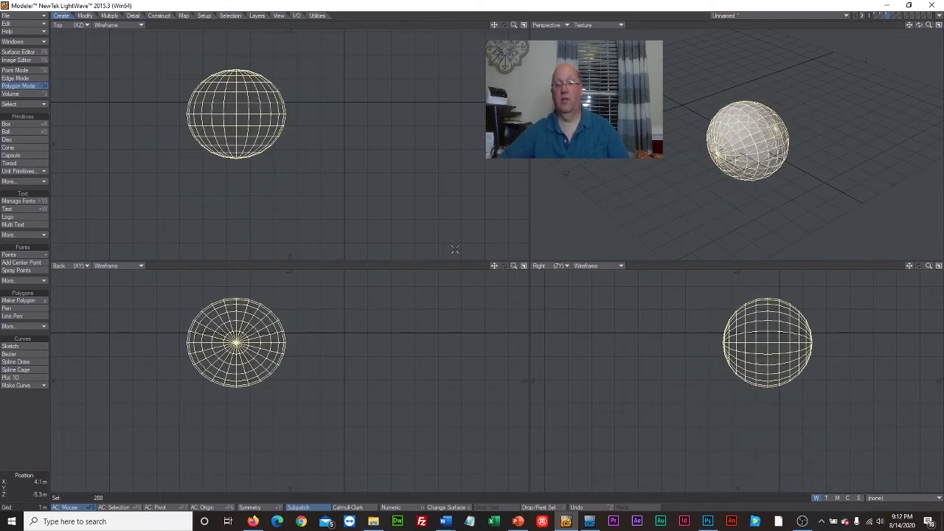
{"action": "left_click", "coordinate": [451, 507]}
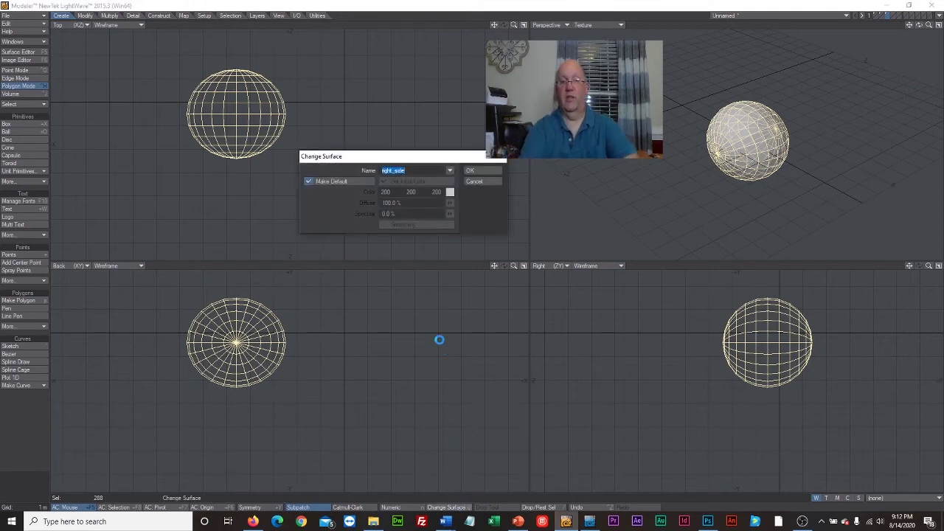
{"action": "type", "text": "lens"}
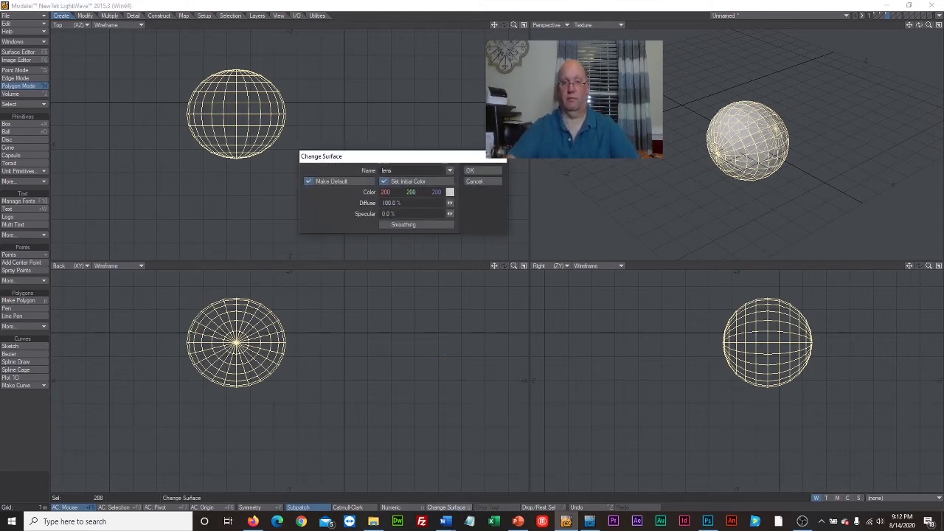
{"action": "left_click", "coordinate": [470, 170]}
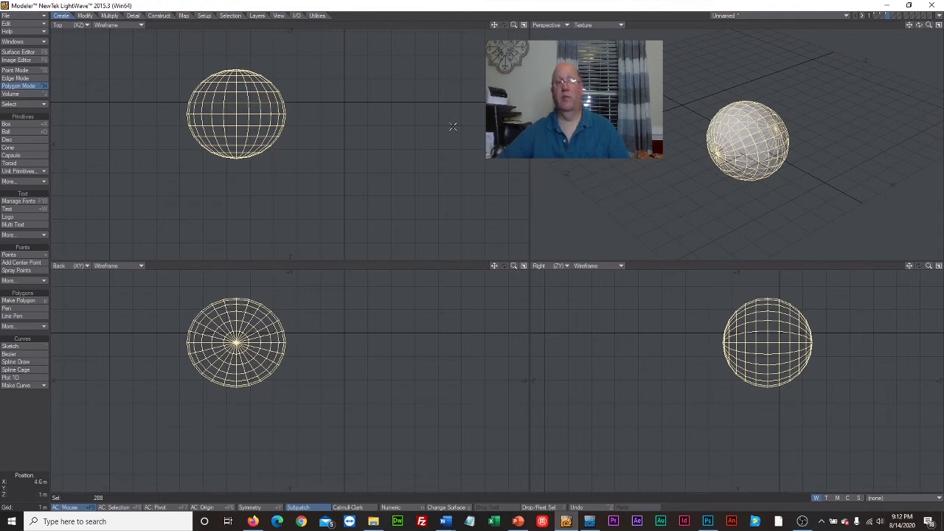
Save the object as thing in a new folder named objects inside the Week2 folder
{"action": "left_click", "coordinate": [17, 15]}
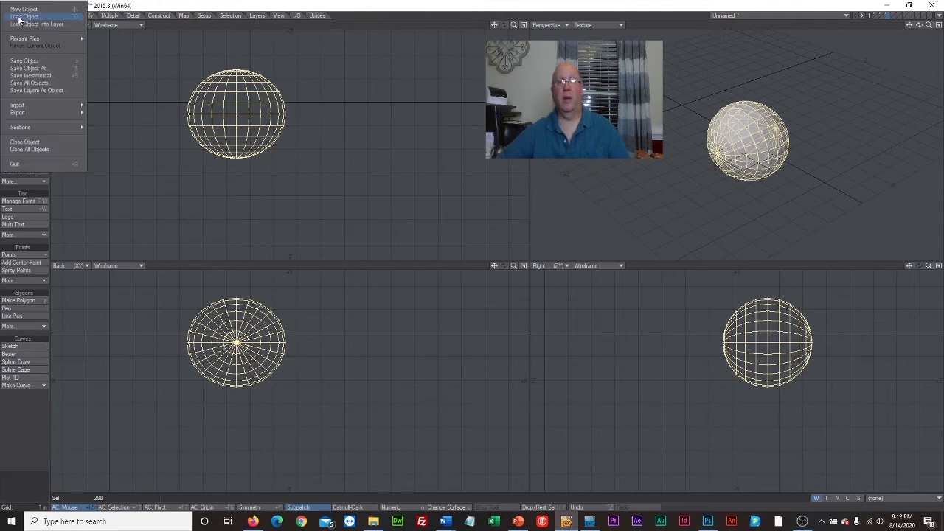
{"action": "left_click", "coordinate": [44, 61]}
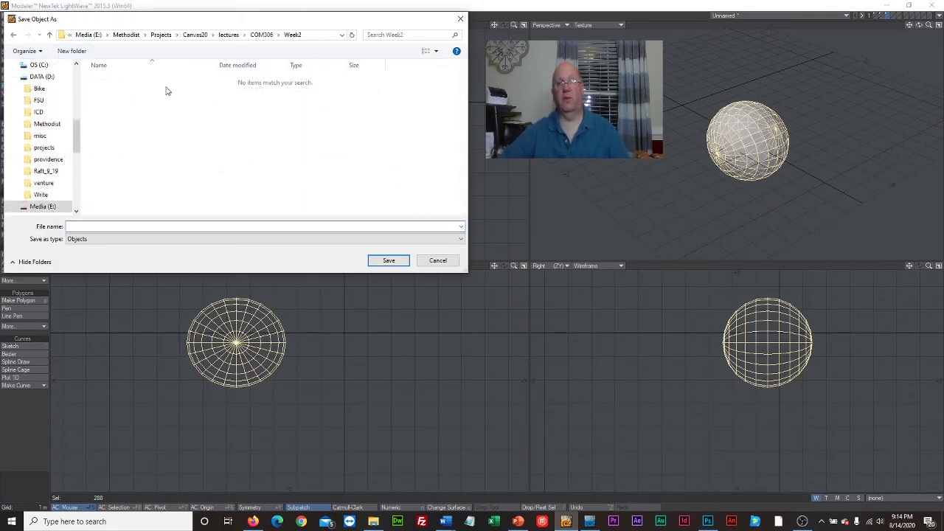
{"action": "left_click", "coordinate": [71, 50]}
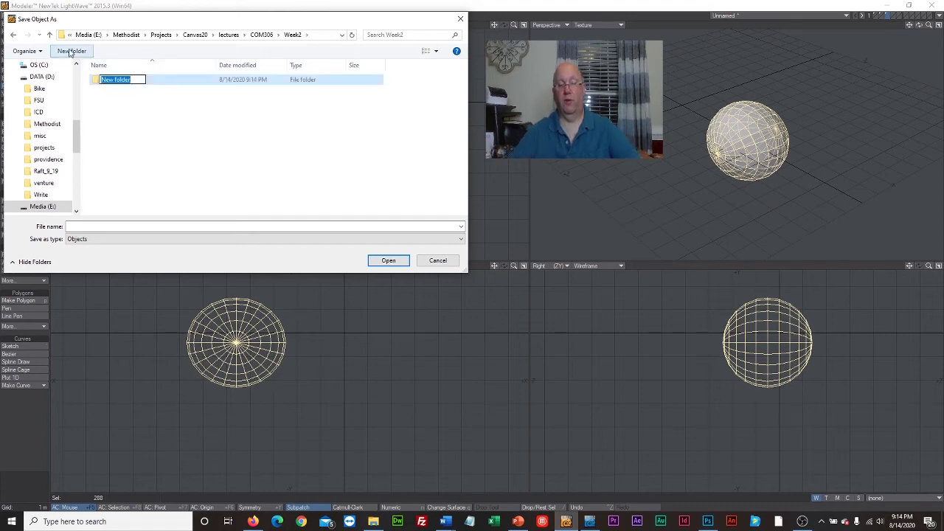
{"action": "type", "text": "objects"}
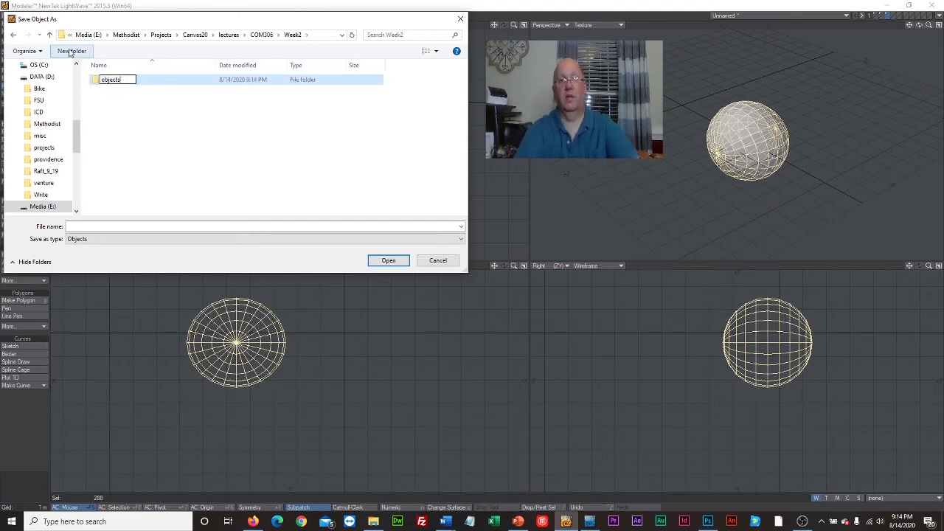
{"action": "key", "text": "Return"}
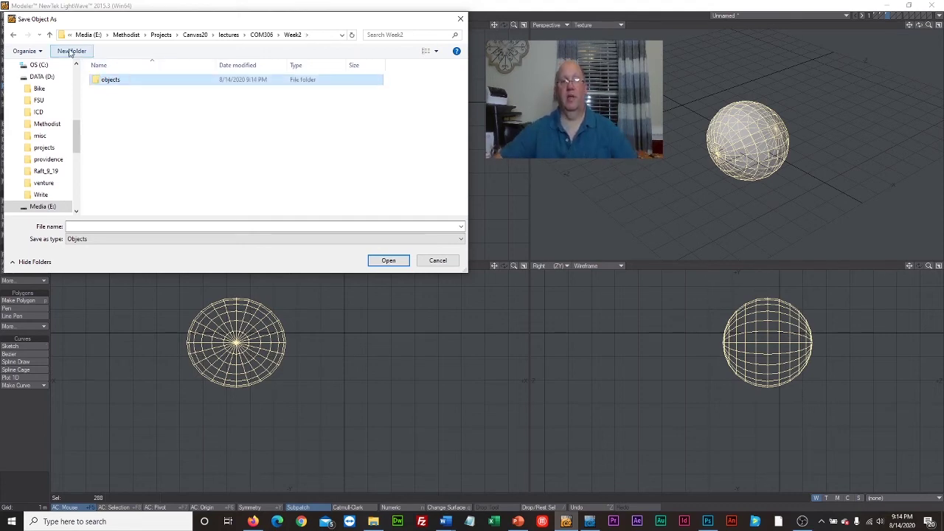
{"action": "double_click", "coordinate": [108, 82]}
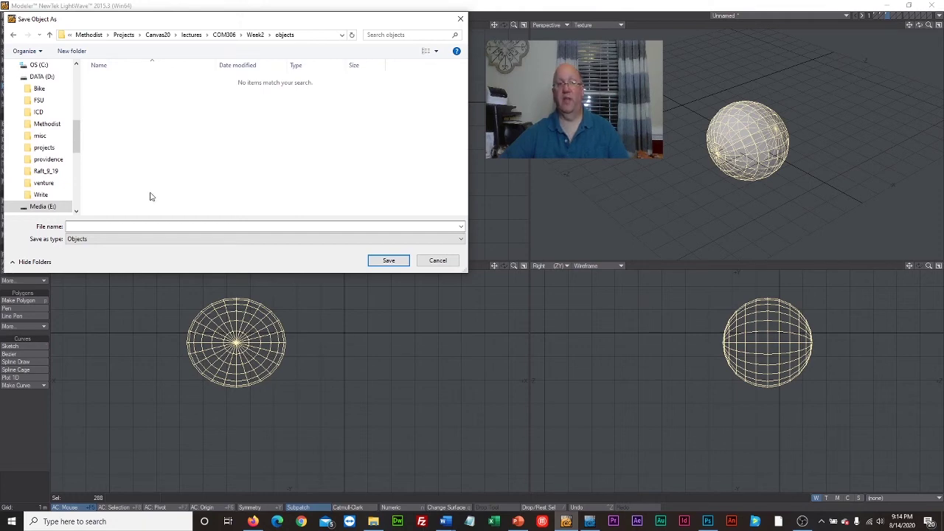
{"action": "left_click", "coordinate": [155, 225]}
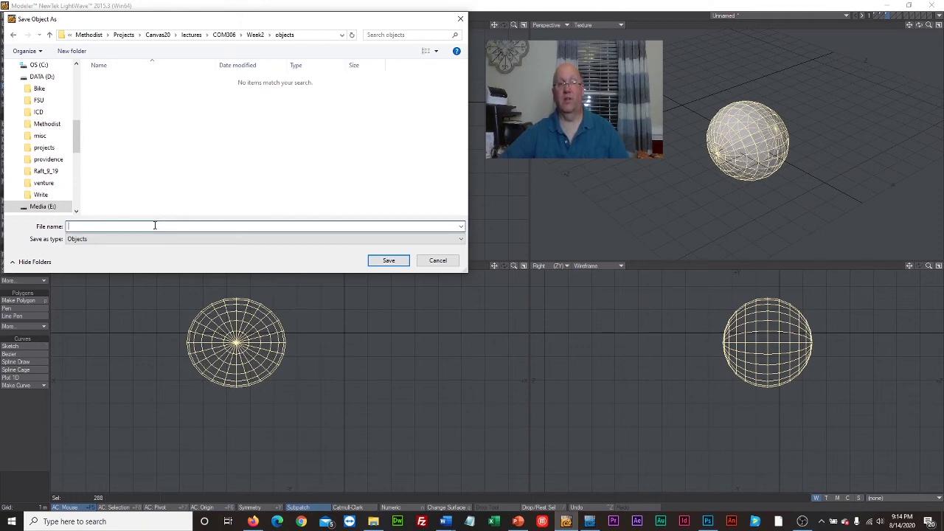
{"action": "type", "text": "thing"}
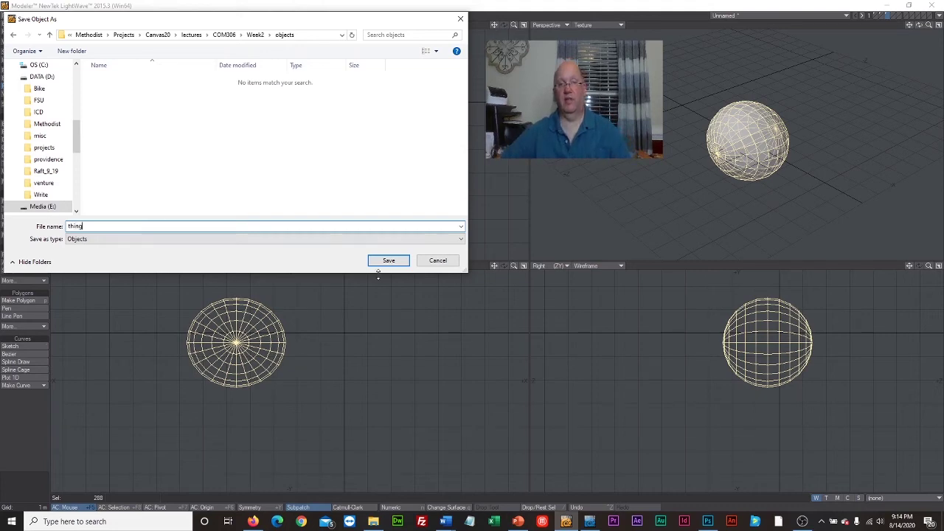
{"action": "left_click", "coordinate": [388, 260]}
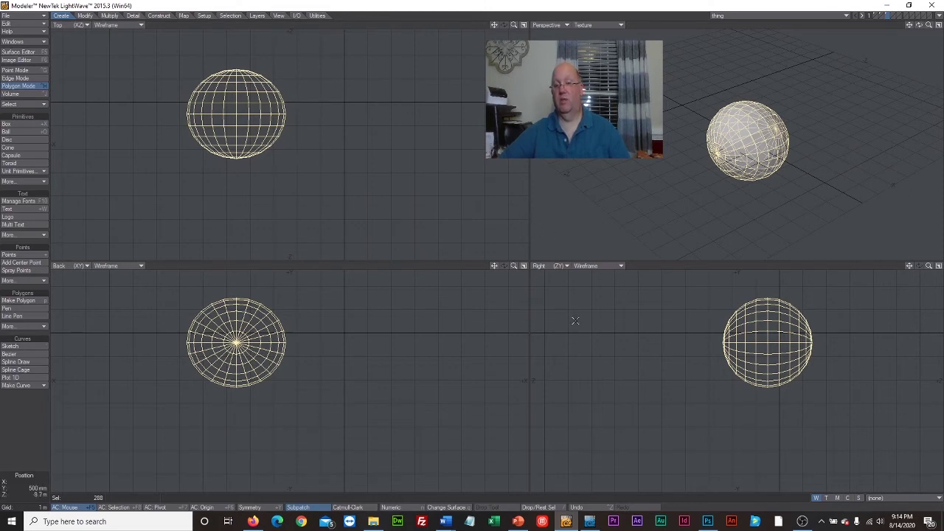
Switch to LightWave Layout and set the viewport to the Perspective view
{"action": "left_click", "coordinate": [589, 521]}
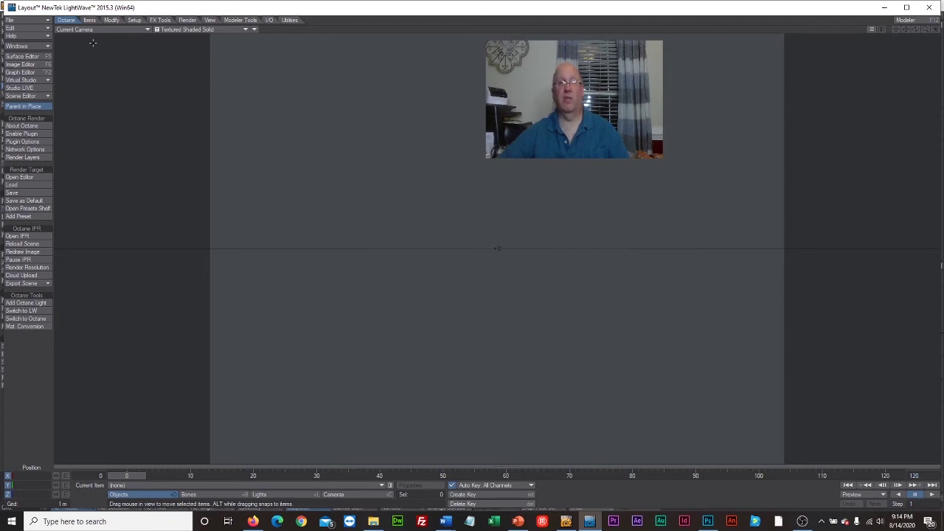
{"action": "left_click", "coordinate": [141, 29]}
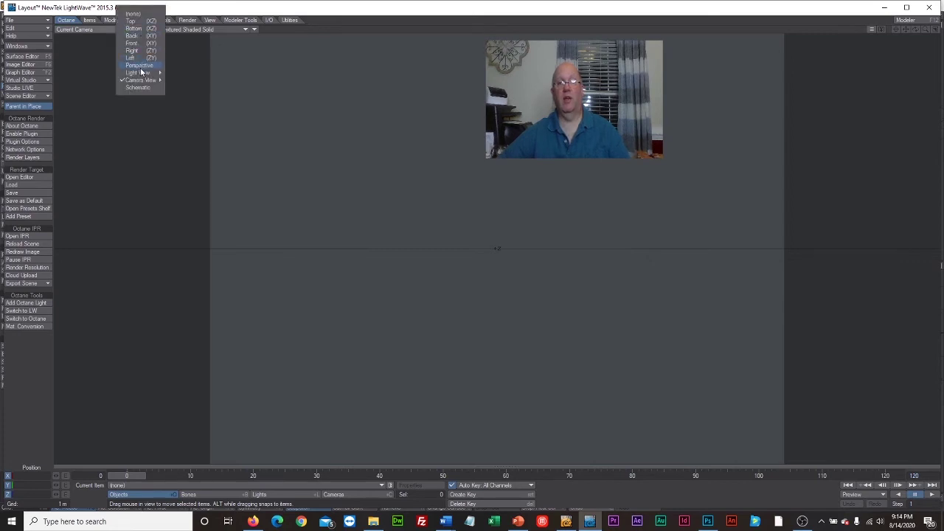
{"action": "left_click", "coordinate": [140, 65]}
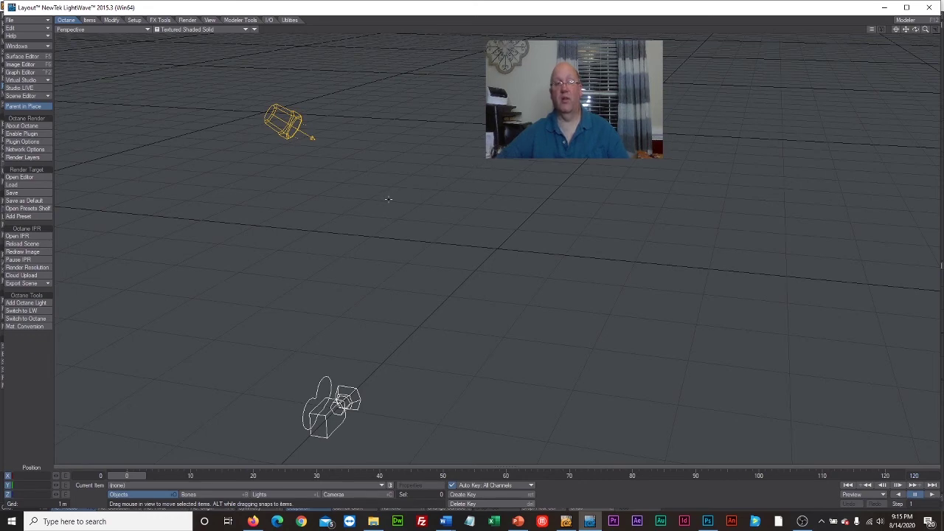
Load the object file thing.lwo from the objects folder into the scene
{"action": "left_click", "coordinate": [41, 19]}
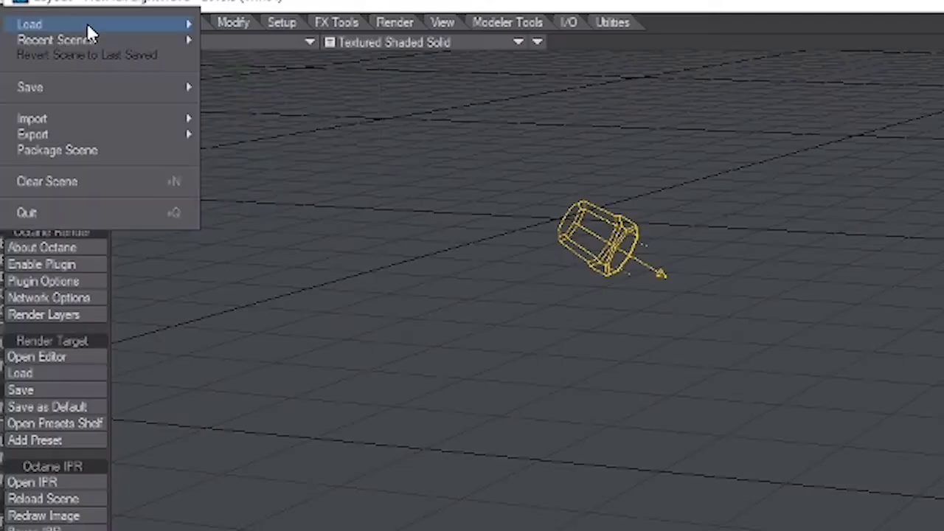
{"action": "mouse_move", "coordinate": [87, 26]}
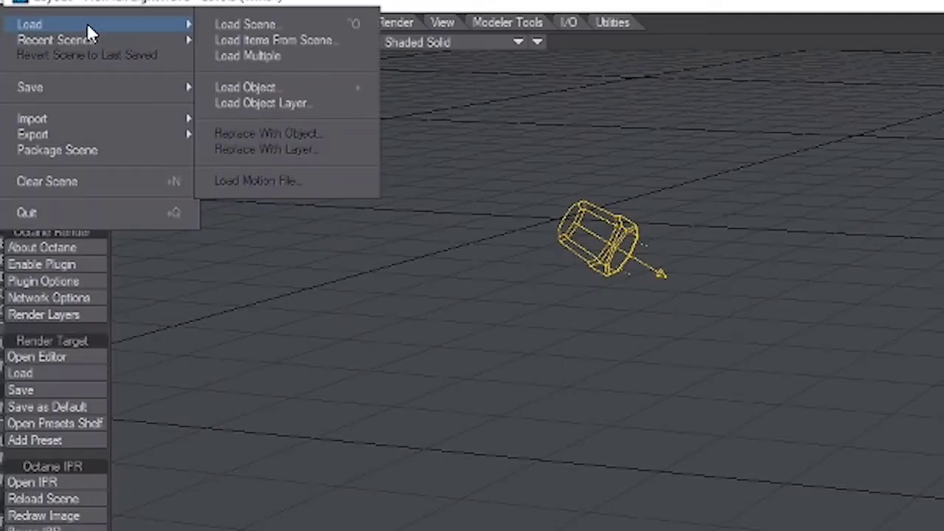
{"action": "left_click", "coordinate": [272, 86]}
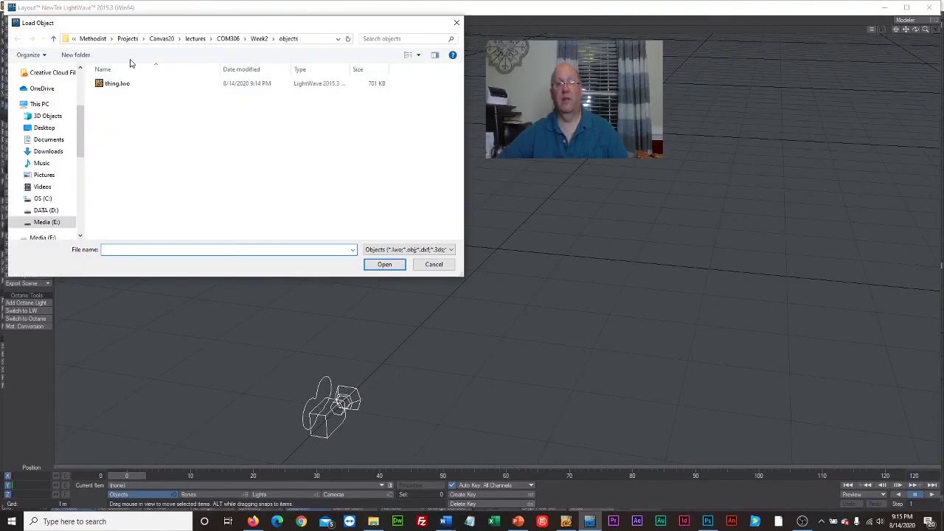
{"action": "left_click", "coordinate": [118, 83]}
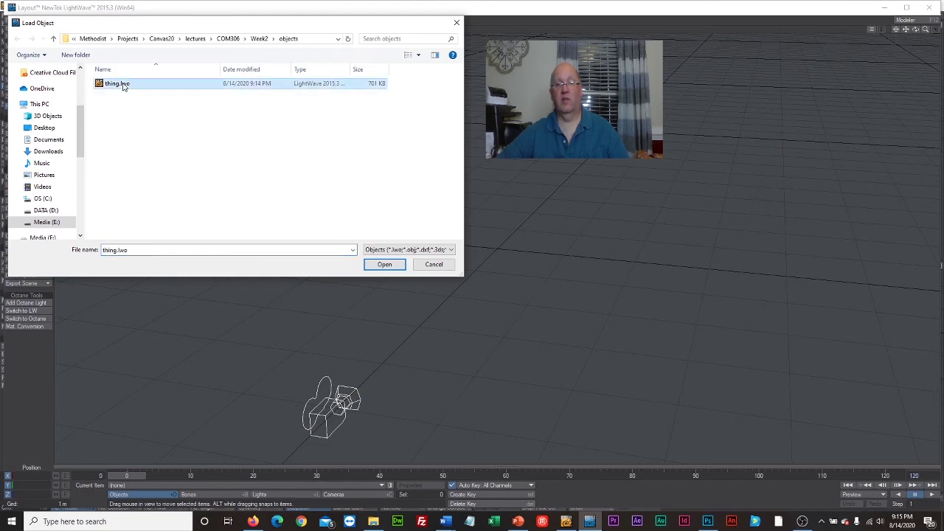
{"action": "left_click", "coordinate": [381, 266]}
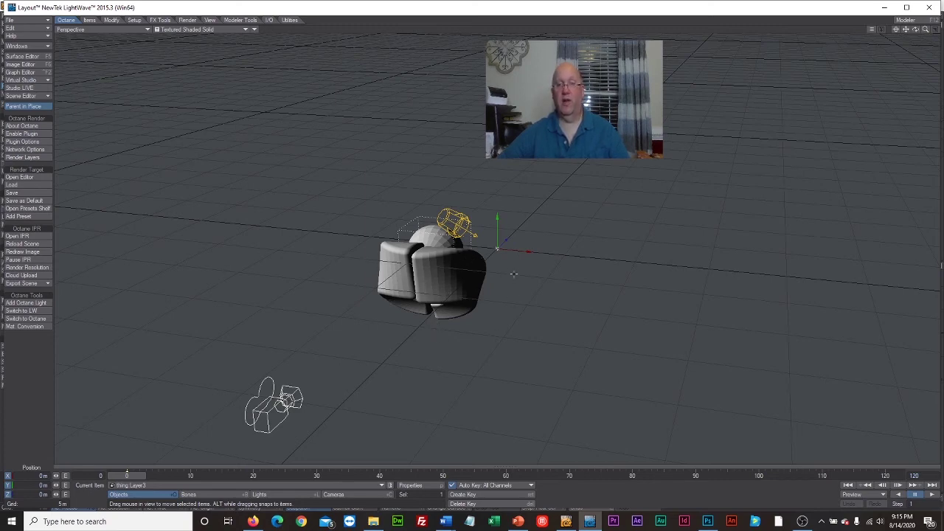
Try to move the ball layer about 0.86 m along the X axis and undo the move
{"action": "mouse_move", "coordinate": [520, 255]}
{"action": "left_mouse_down"}
{"action": "mouse_move", "coordinate": [544, 256]}
{"action": "mouse_move", "coordinate": [531, 256]}
{"action": "left_mouse_up"}
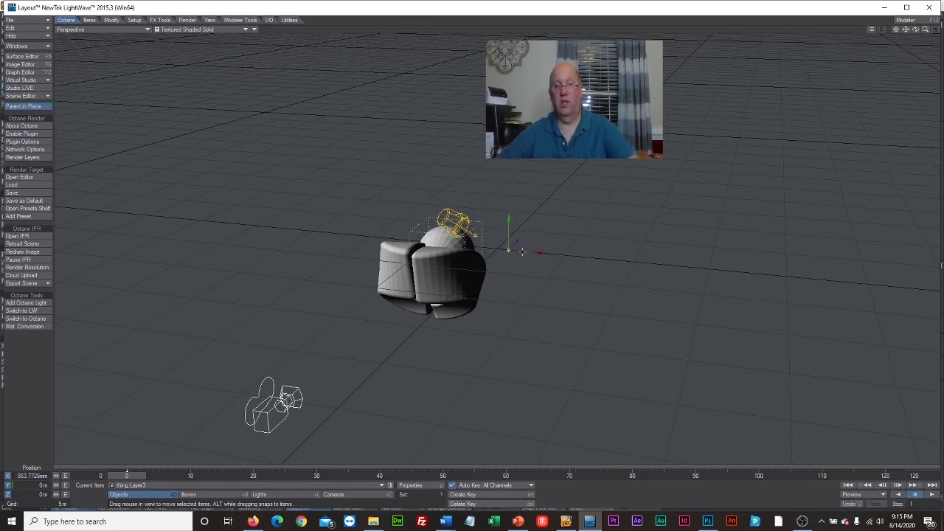
{"action": "key", "text": "ctrl+z"}
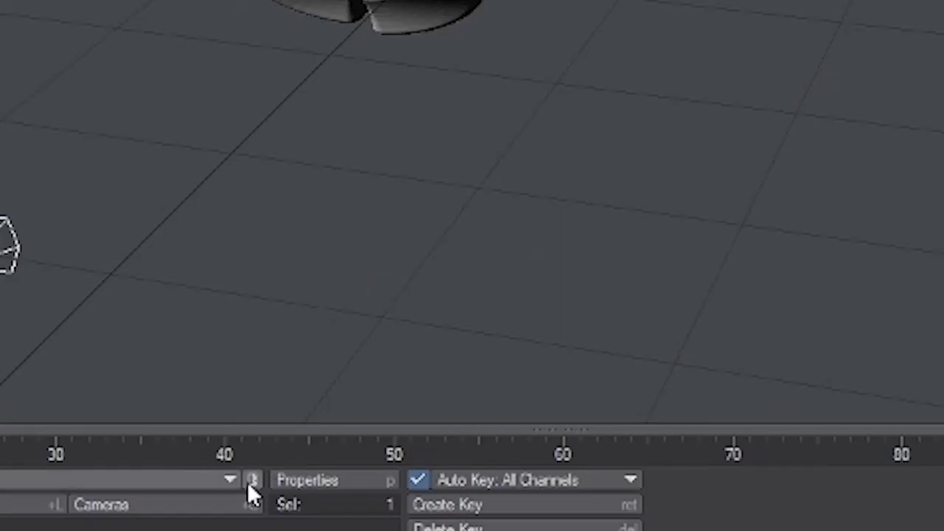
Open the list of scene objects and select all three layers of thing together
{"action": "left_click", "coordinate": [253, 480]}
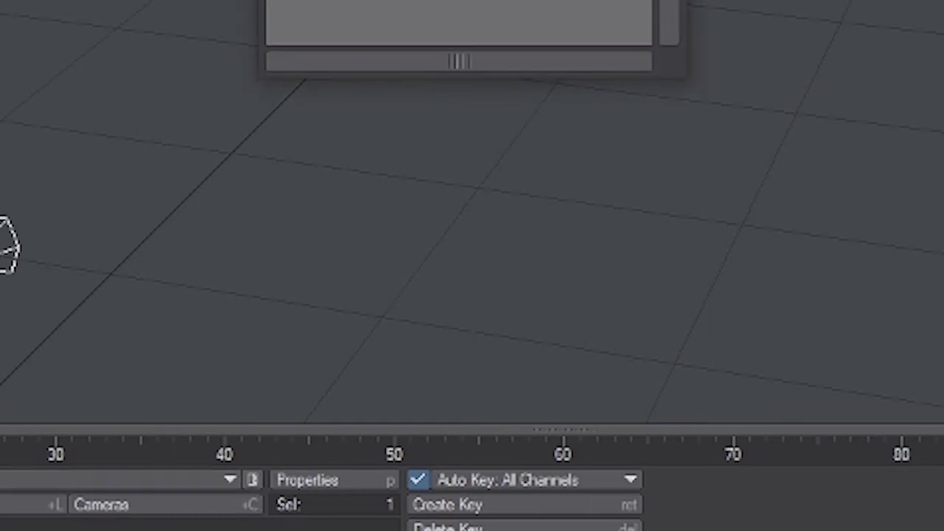
{"action": "left_click_drag", "start_coordinate": [450, 0], "coordinate": [927, 0]}
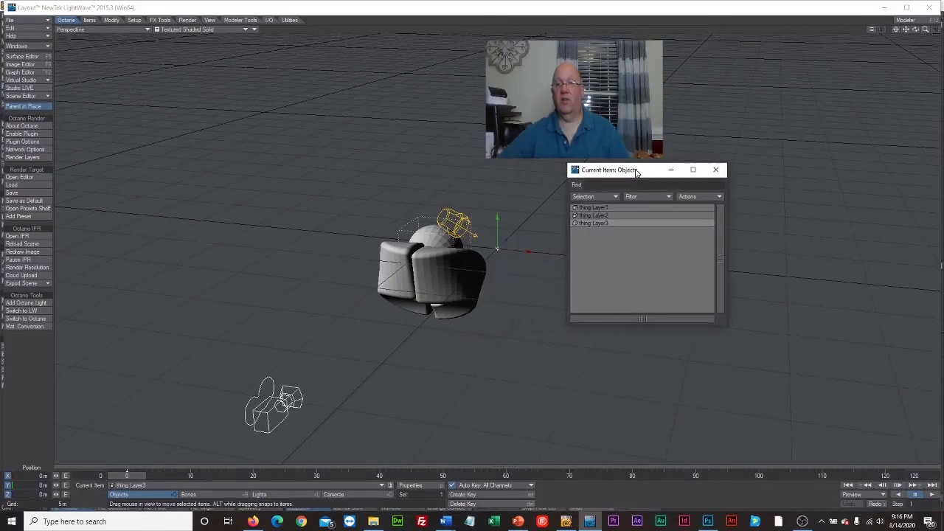
{"action": "left_click", "coordinate": [640, 256]}
{"action": "left_click", "coordinate": [606, 209]}
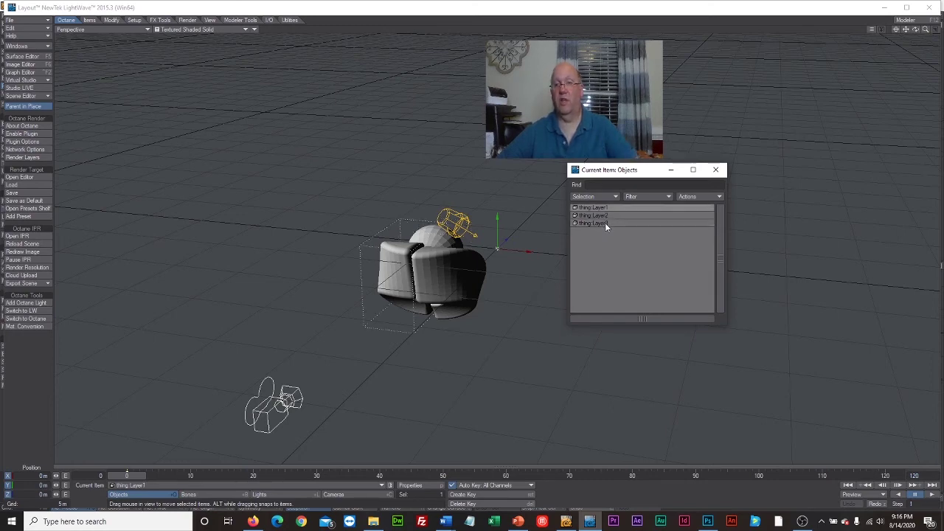
{"action": "left_click", "coordinate": [605, 223], "text": "shift"}
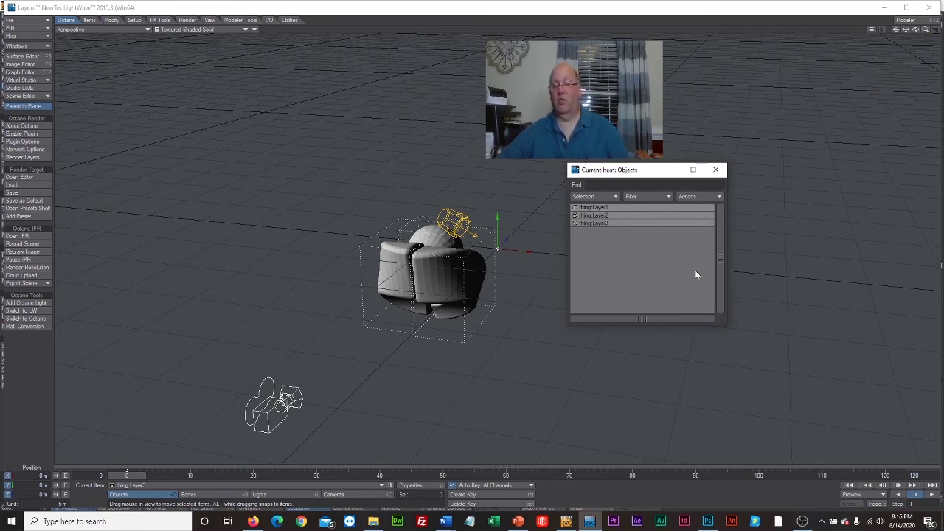
Switch to Modeler, show the layers of thing in the layer list and name layer 1 Left
{"action": "left_click", "coordinate": [566, 521]}
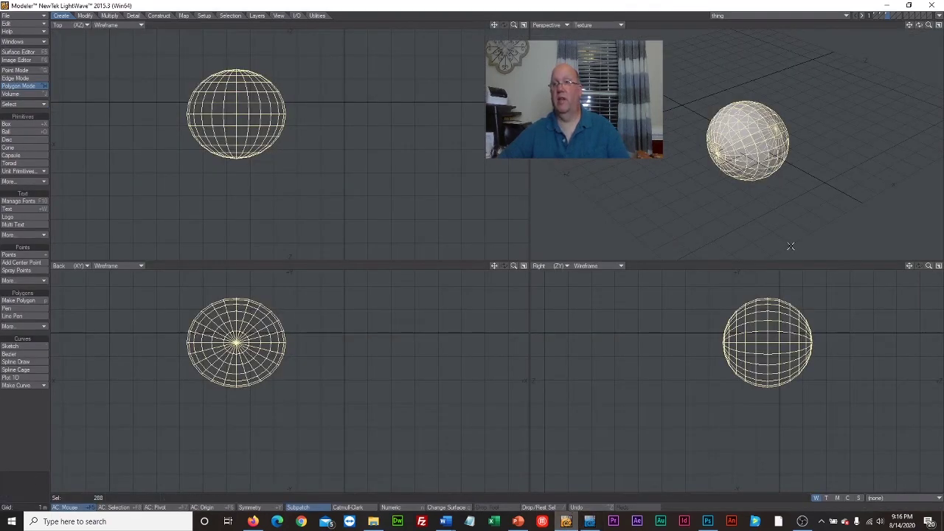
{"action": "left_click", "coordinate": [31, 42]}
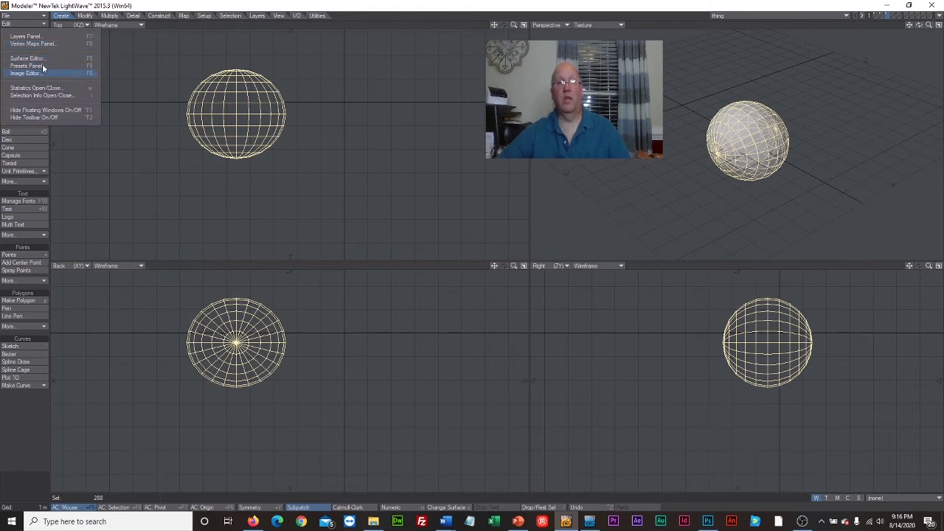
{"action": "left_click", "coordinate": [29, 36]}
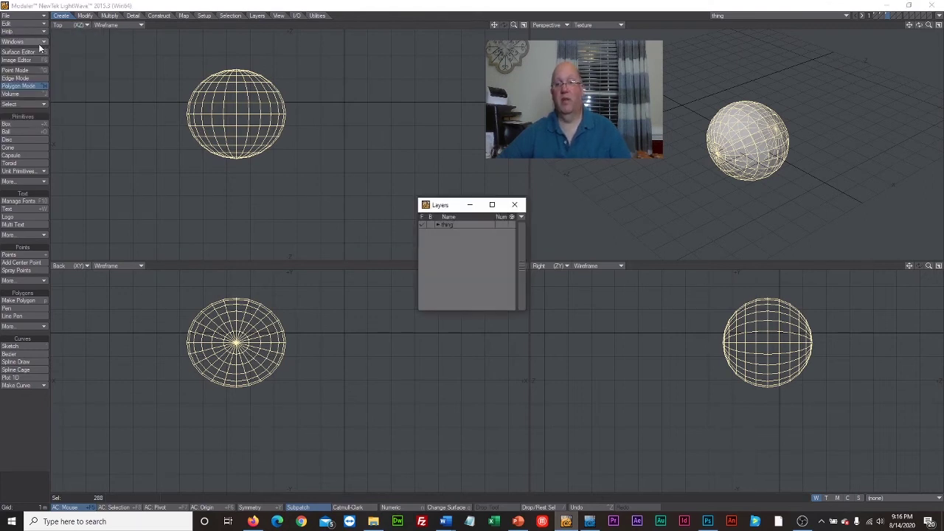
{"action": "left_click", "coordinate": [437, 224]}
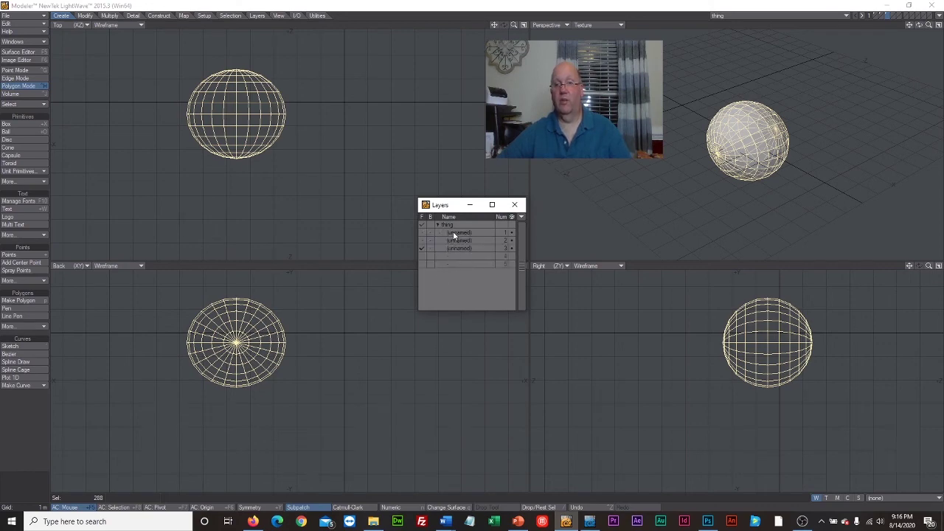
{"action": "left_click", "coordinate": [456, 233]}
{"action": "double_click", "coordinate": [455, 234]}
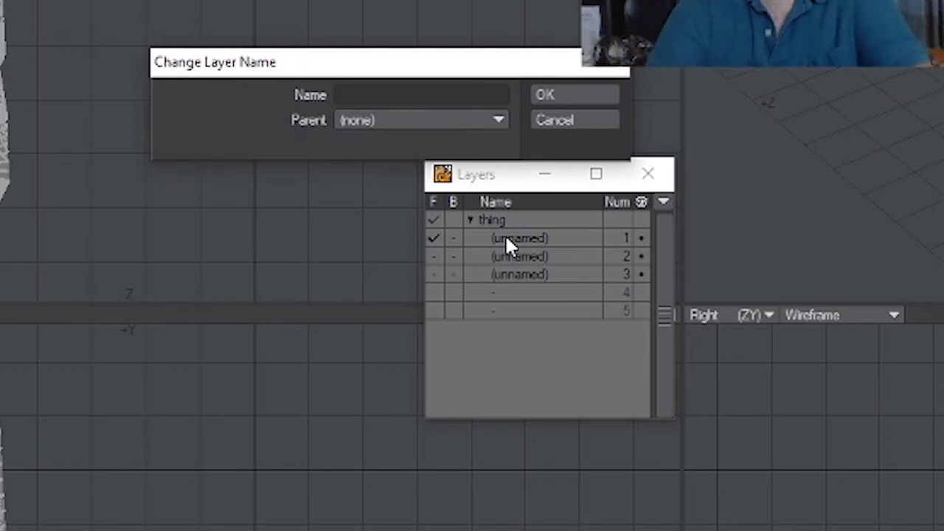
{"action": "type", "text": "Left"}
{"action": "key", "text": "Return"}
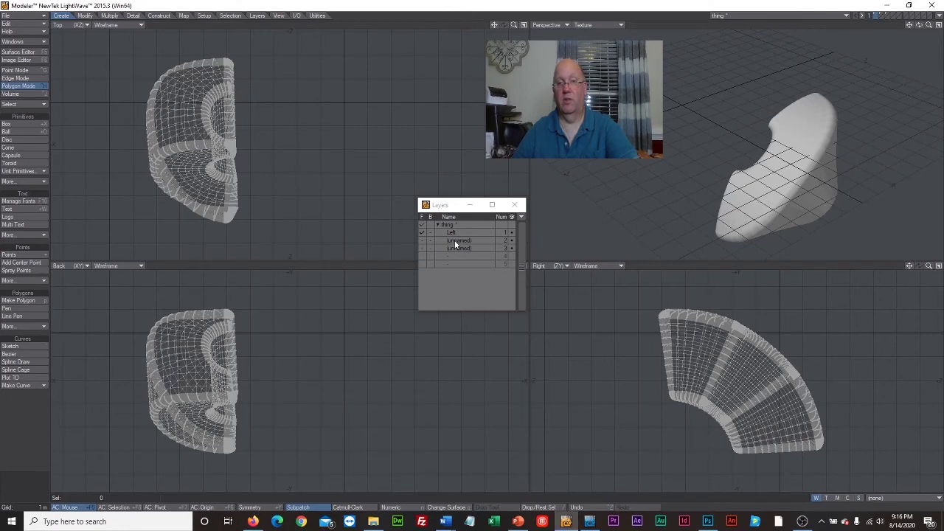
Name layer 2 of thing right
{"action": "double_click", "coordinate": [454, 241]}
{"action": "type", "text": "Right"}
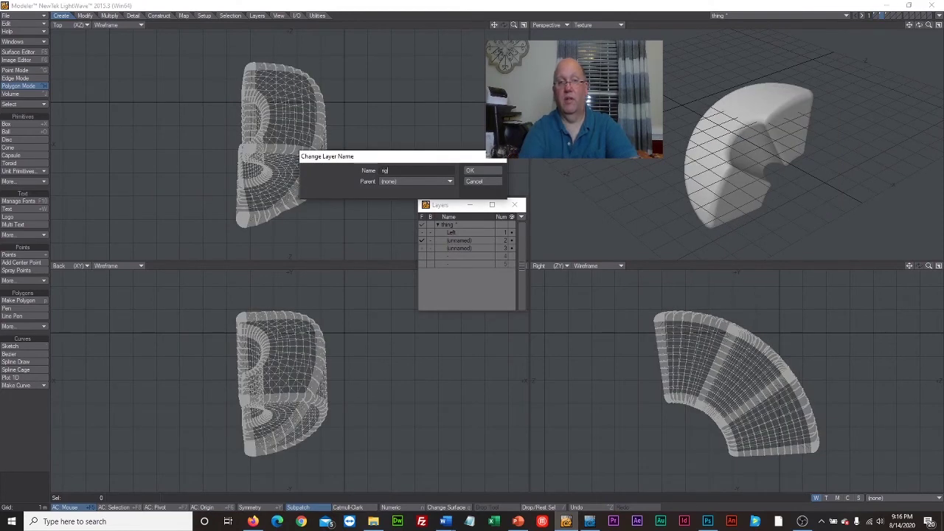
{"action": "key", "text": "Return"}
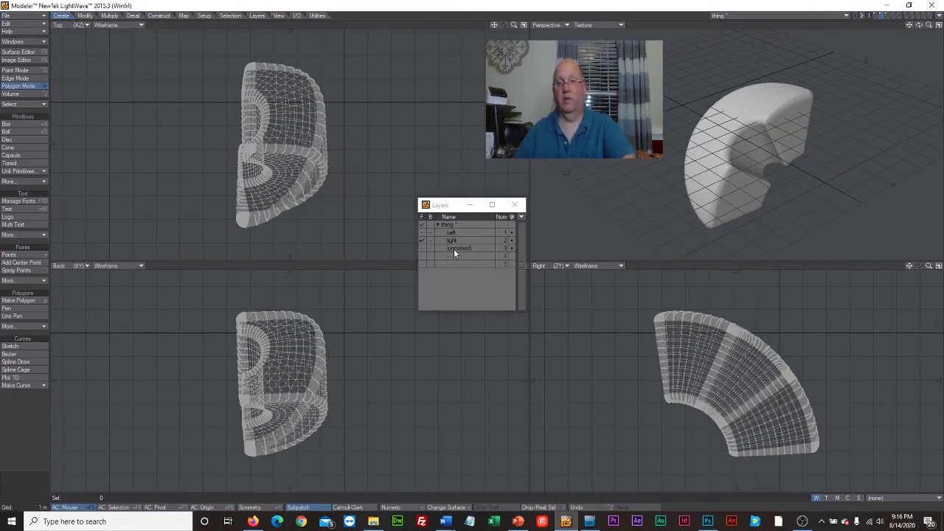
Name layer 3, which holds the ball, lens and close the layer list
{"action": "left_click", "coordinate": [454, 249]}
{"action": "double_click", "coordinate": [459, 248]}
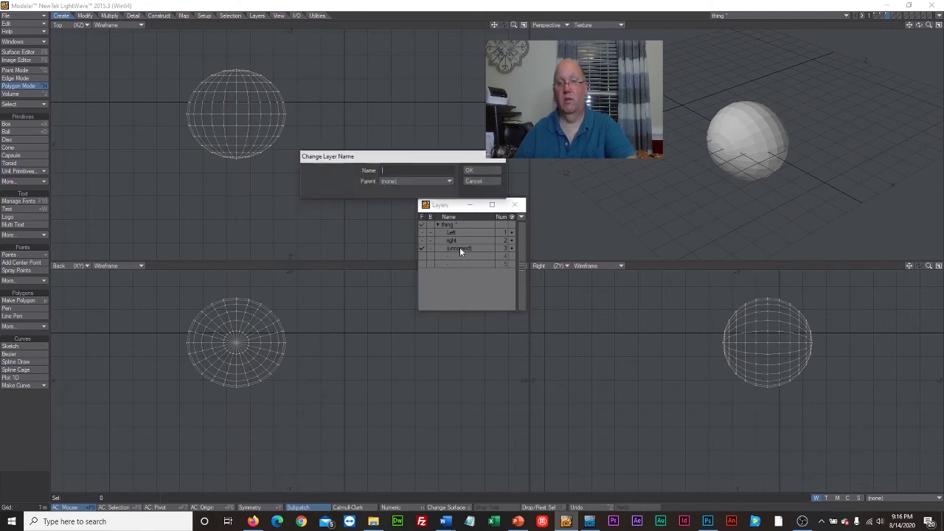
{"action": "type", "text": "lens"}
{"action": "key", "text": "Return"}
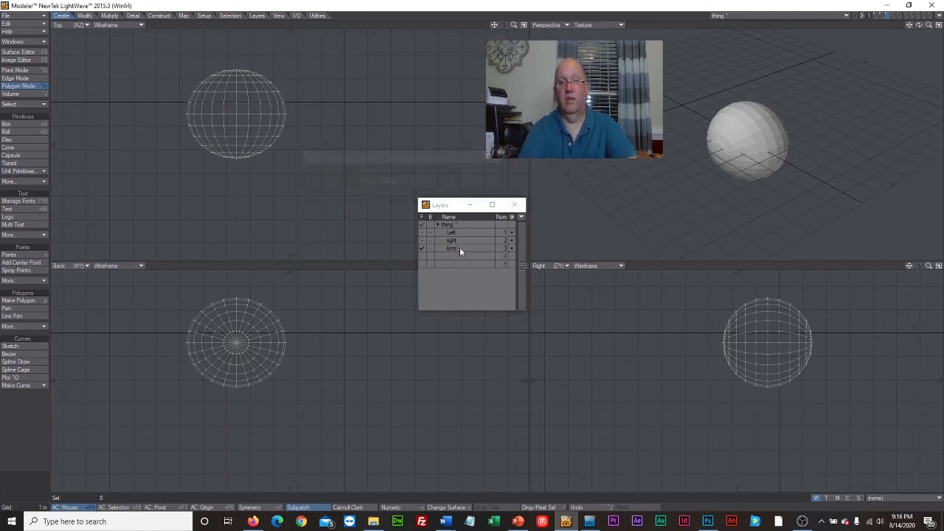
{"action": "left_click", "coordinate": [514, 205]}
Switch back to LightWave Layout and close the list of scene objects
{"action": "left_click", "coordinate": [589, 522]}
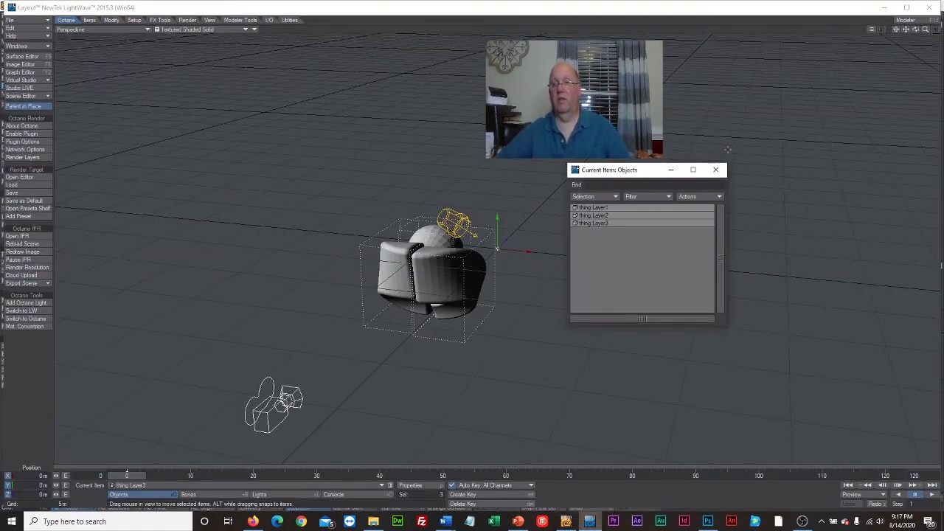
{"action": "left_click", "coordinate": [715, 169]}
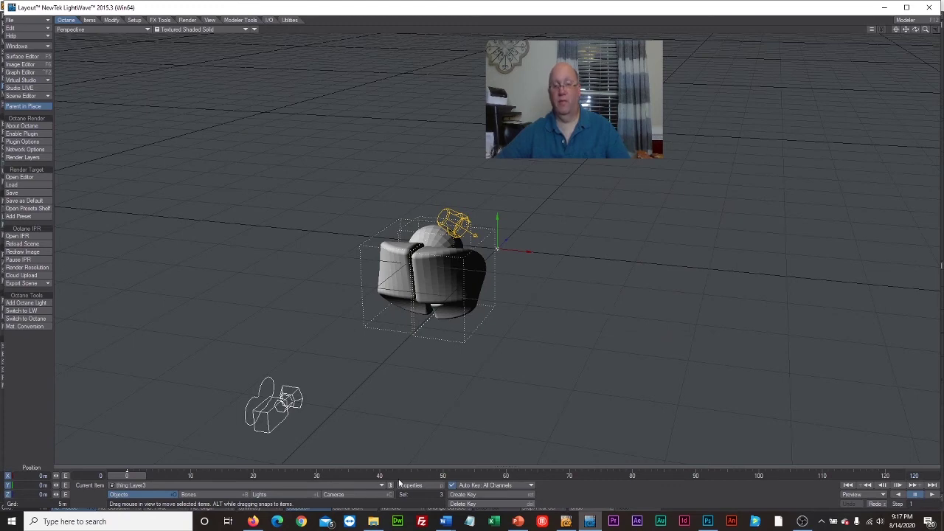
Switch to Modeler, save the thing object with its renamed layers, and return to Layout
{"action": "left_click", "coordinate": [566, 522]}
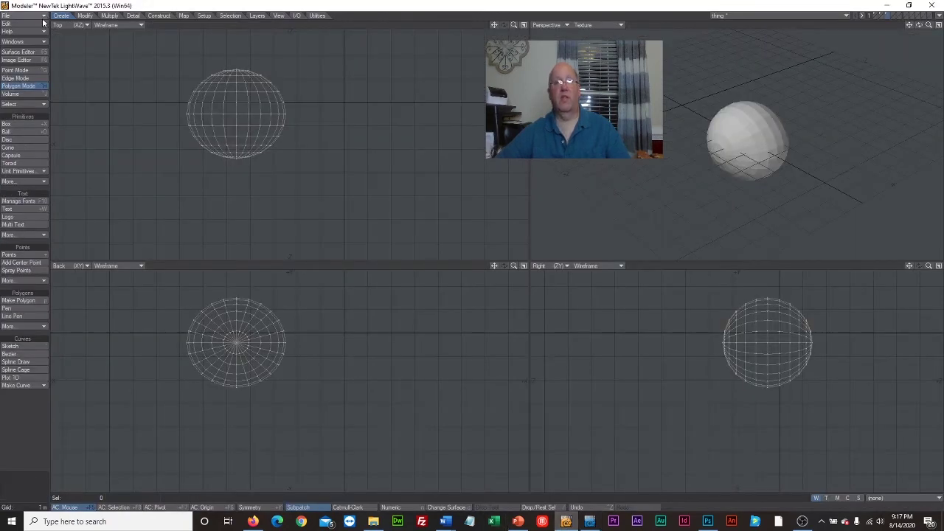
{"action": "left_click", "coordinate": [17, 16]}
{"action": "left_click", "coordinate": [25, 64]}
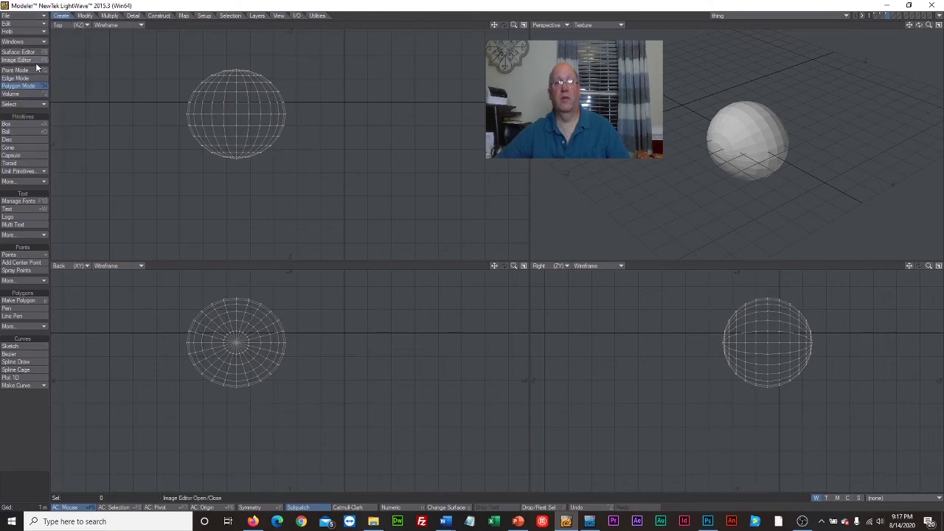
{"action": "left_click", "coordinate": [587, 521]}
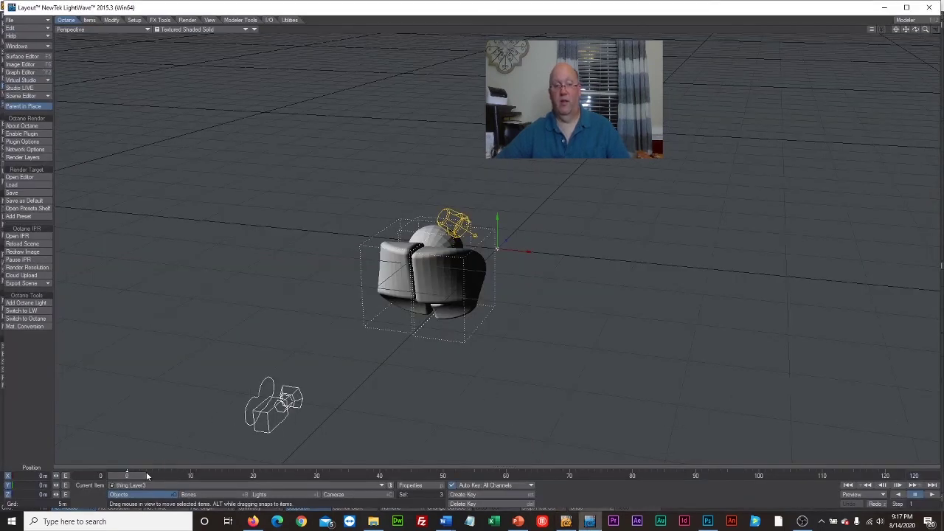
Check the layer names of thing in the current item list, then close the list
{"action": "left_click", "coordinate": [247, 487]}
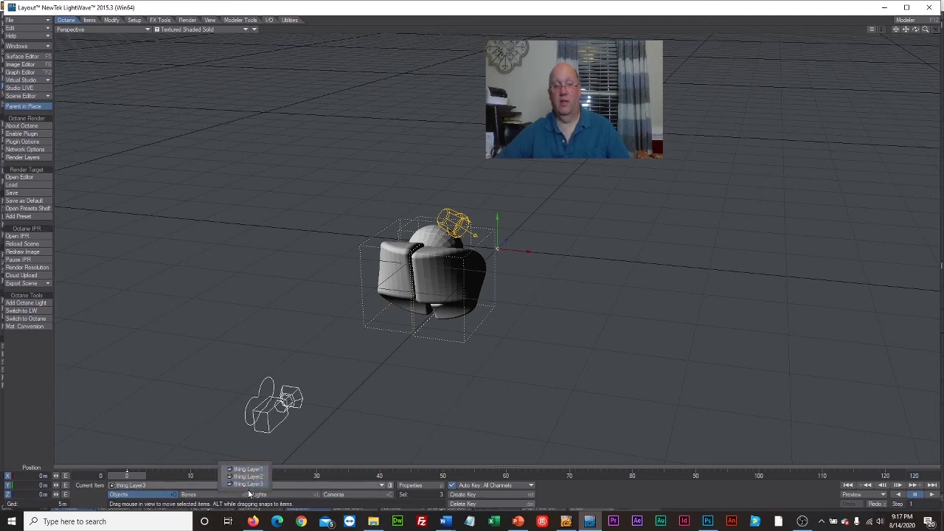
{"action": "left_click", "coordinate": [318, 426]}
{"action": "left_click", "coordinate": [391, 486]}
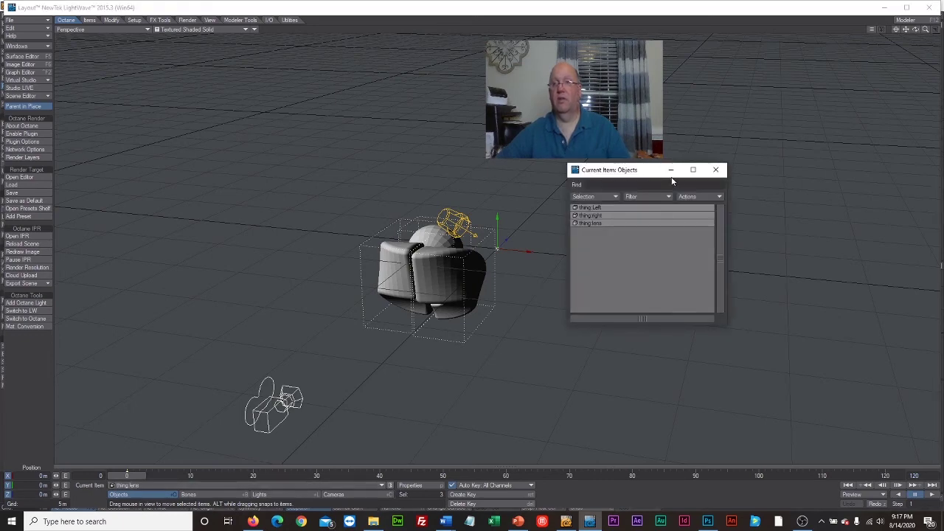
{"action": "left_click", "coordinate": [716, 171]}
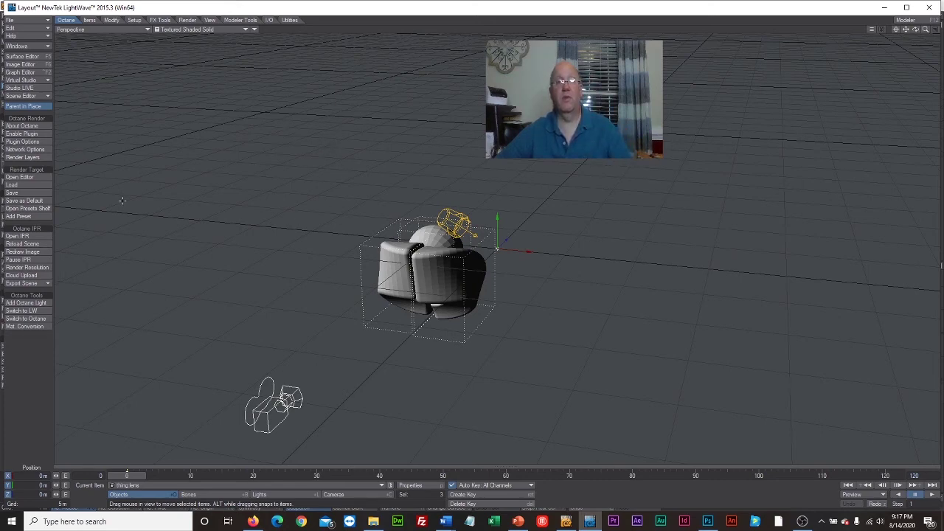
Clear all objects from the scene and confirm the removal
{"action": "left_click", "coordinate": [89, 19]}
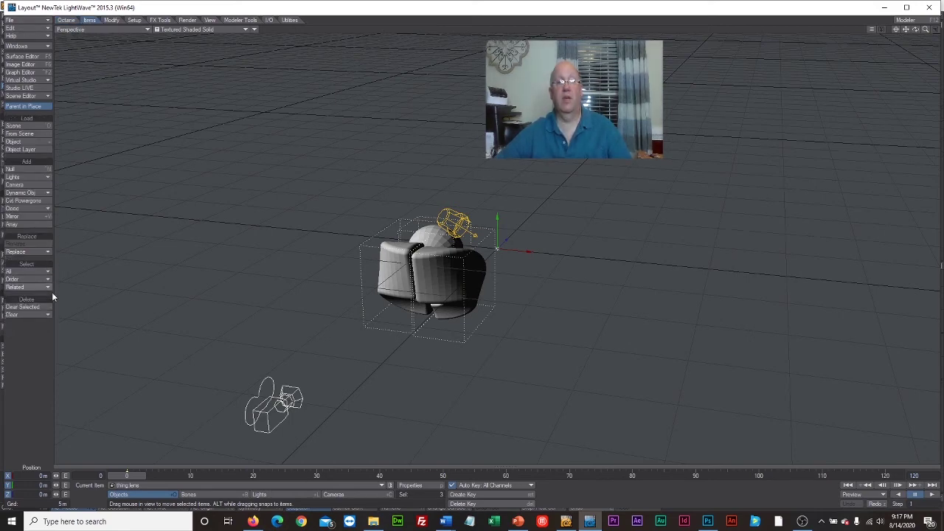
{"action": "left_click", "coordinate": [29, 314]}
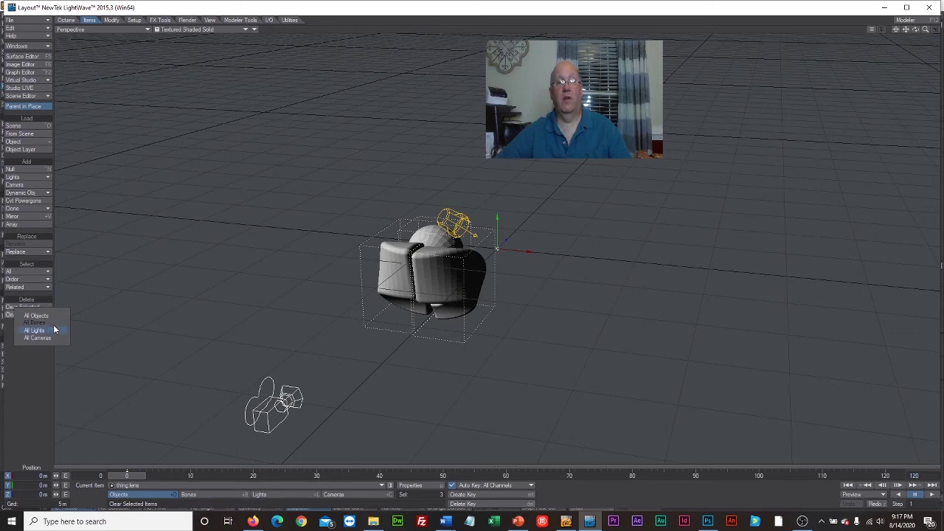
{"action": "left_click", "coordinate": [54, 315]}
{"action": "left_click", "coordinate": [436, 62]}
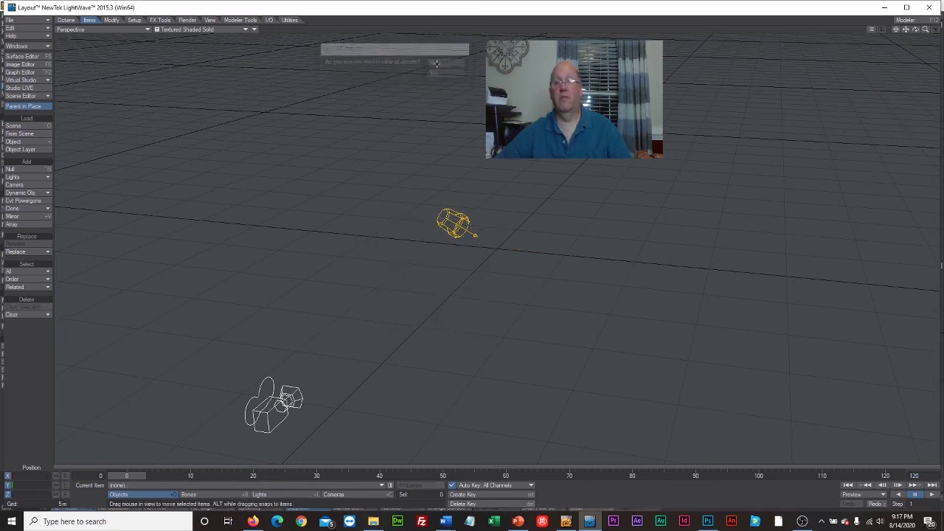
Load the object file thing.lwo from the Week2 objects folder into the scene
{"action": "left_click", "coordinate": [41, 22]}
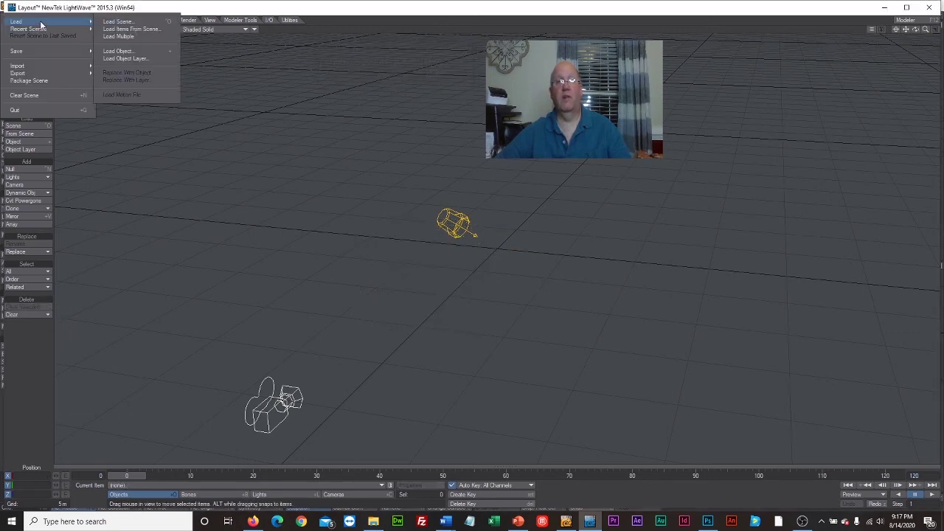
{"action": "left_click", "coordinate": [128, 52]}
{"action": "left_click", "coordinate": [133, 85]}
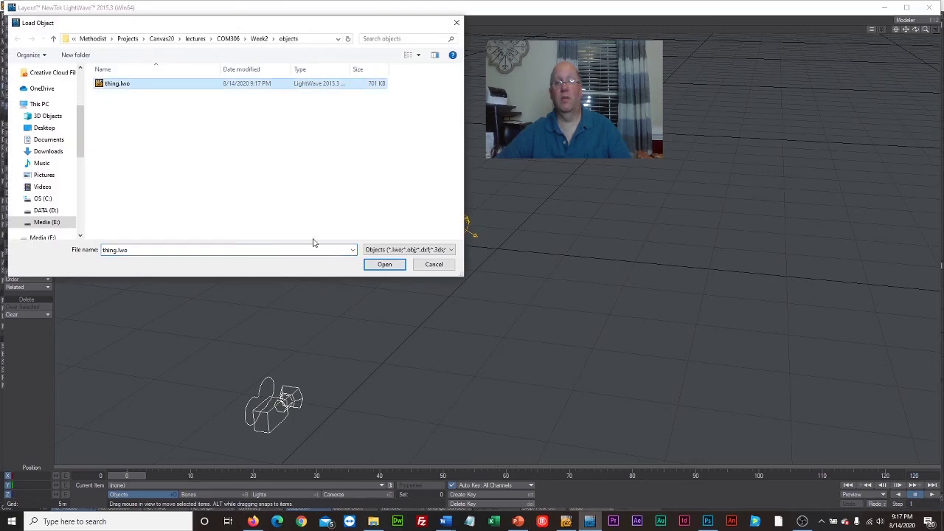
{"action": "left_click", "coordinate": [385, 264]}
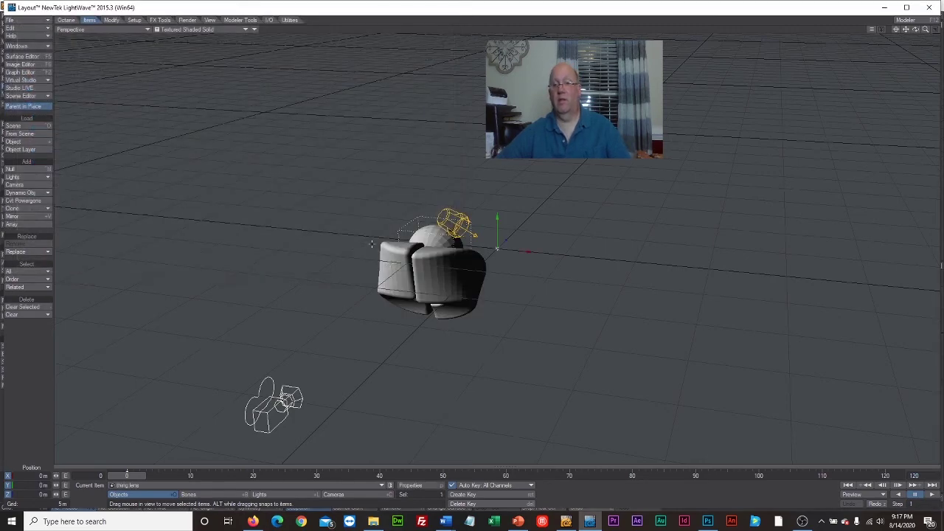
Select the Left, right and lens layers of thing together and move them to about X 1.85 m, Z 5.53 m
{"action": "left_click", "coordinate": [376, 483]}
{"action": "left_click", "coordinate": [391, 485]}
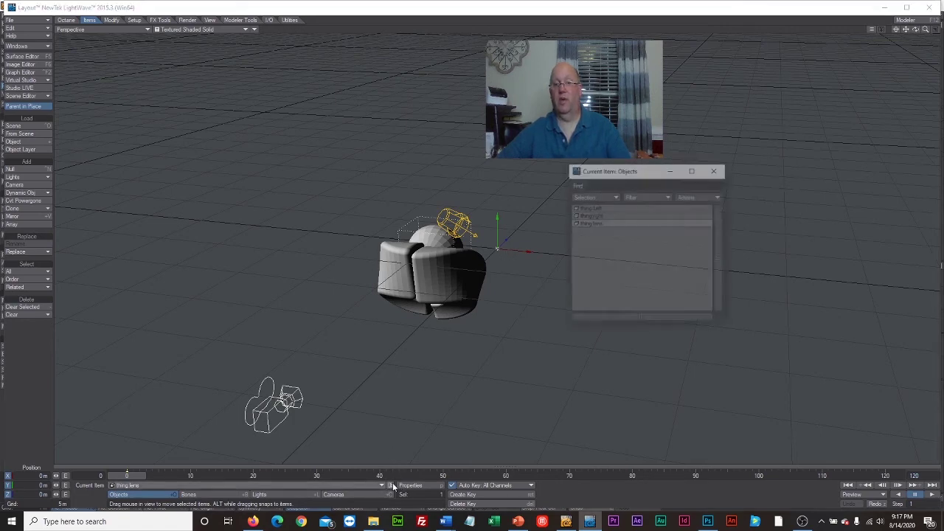
{"action": "left_click", "coordinate": [596, 210], "text": "shift"}
{"action": "left_click", "coordinate": [713, 170]}
{"action": "left_click_drag", "start_coordinate": [496, 250], "coordinate": [549, 265]}
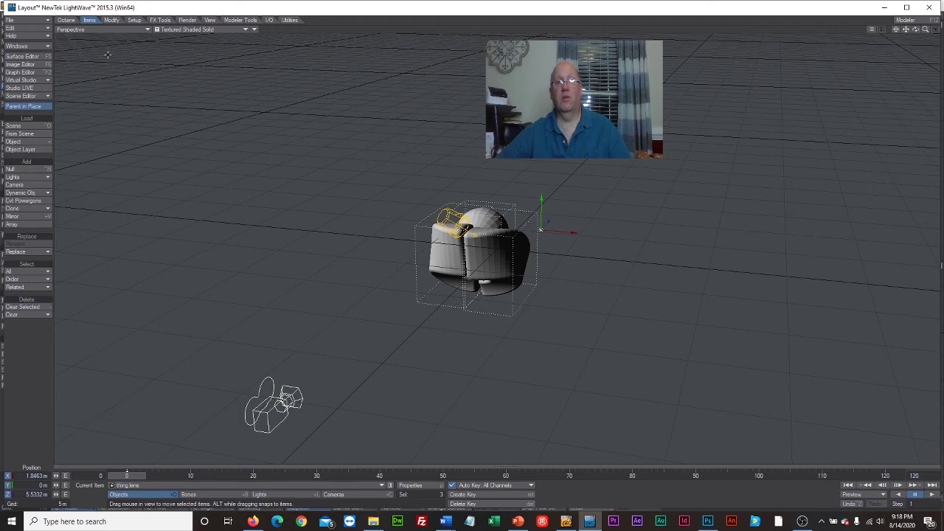
Rotate the selected layers to a heading of about -170° and move them to about X -8.98 m, Z 5.58 m
{"action": "left_click", "coordinate": [112, 20]}
{"action": "left_click", "coordinate": [16, 161]}
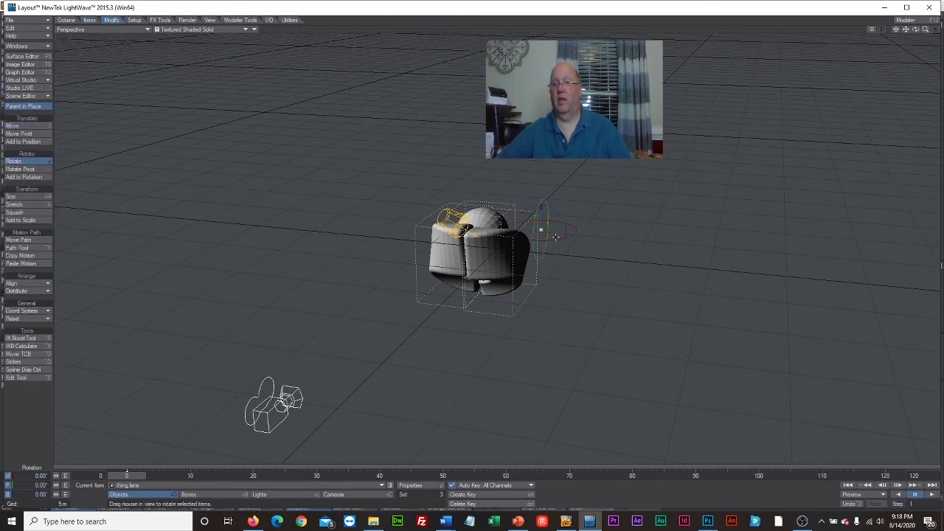
{"action": "left_click_drag", "start_coordinate": [557, 238], "coordinate": [438, 239]}
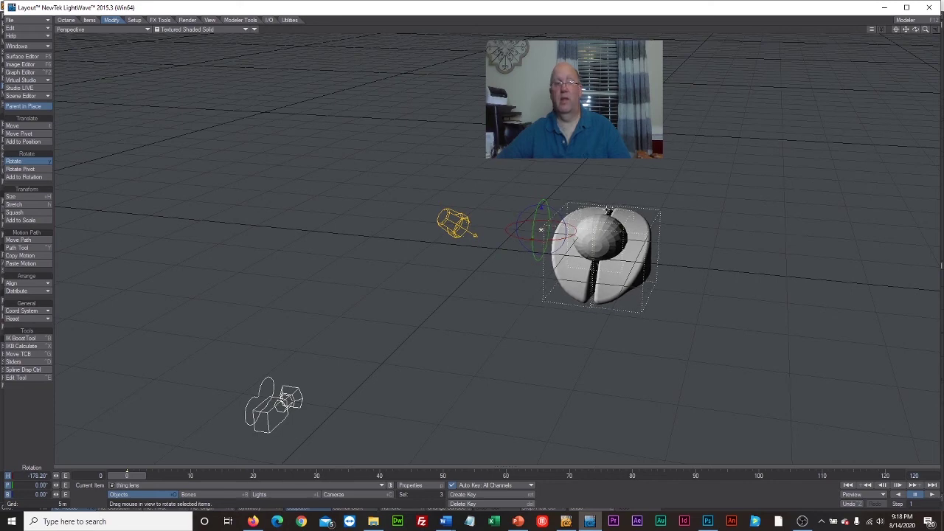
{"action": "left_click", "coordinate": [13, 125]}
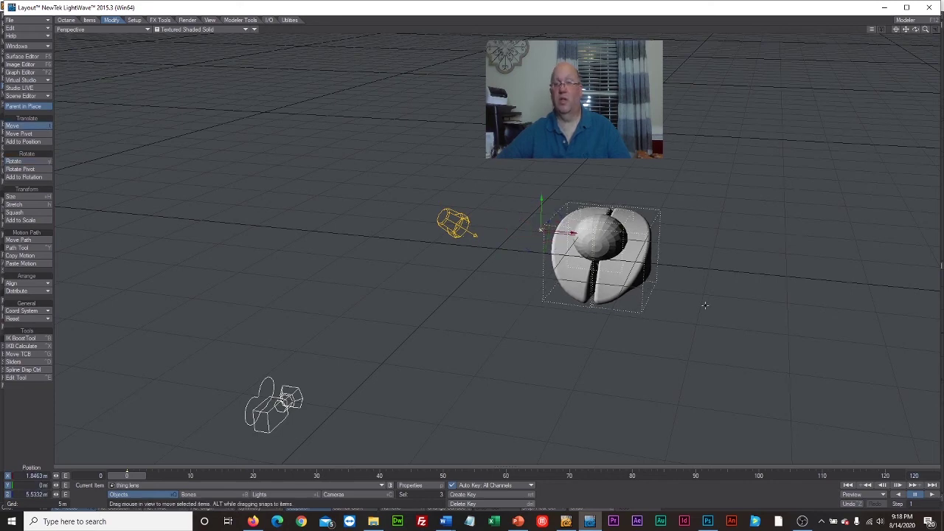
{"action": "left_click_drag", "start_coordinate": [685, 292], "coordinate": [554, 280]}
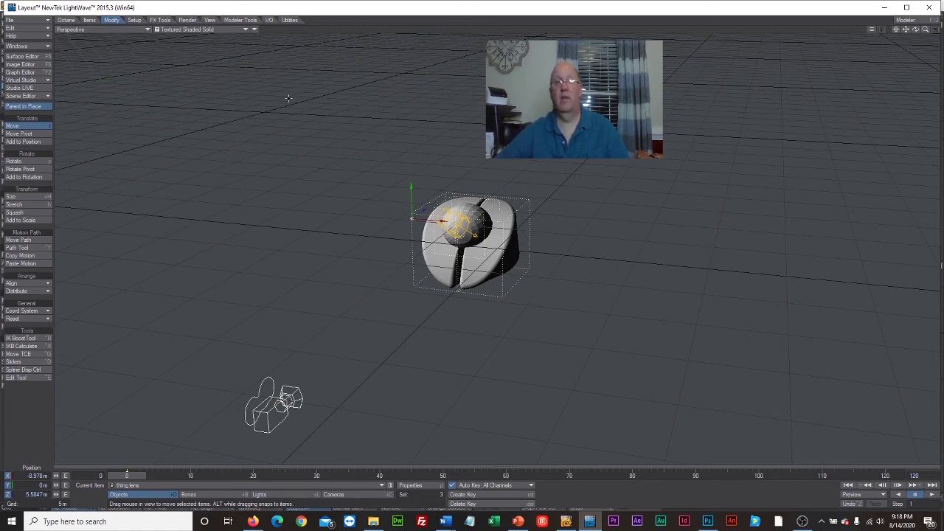
Switch the viewport from Perspective to the view of the scene's camera
{"action": "left_click", "coordinate": [116, 29]}
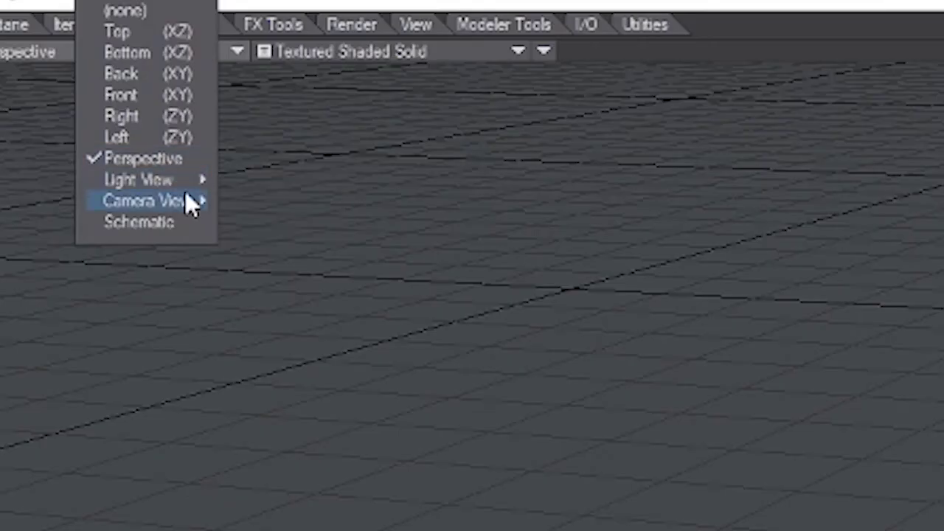
{"action": "mouse_move", "coordinate": [131, 82]}
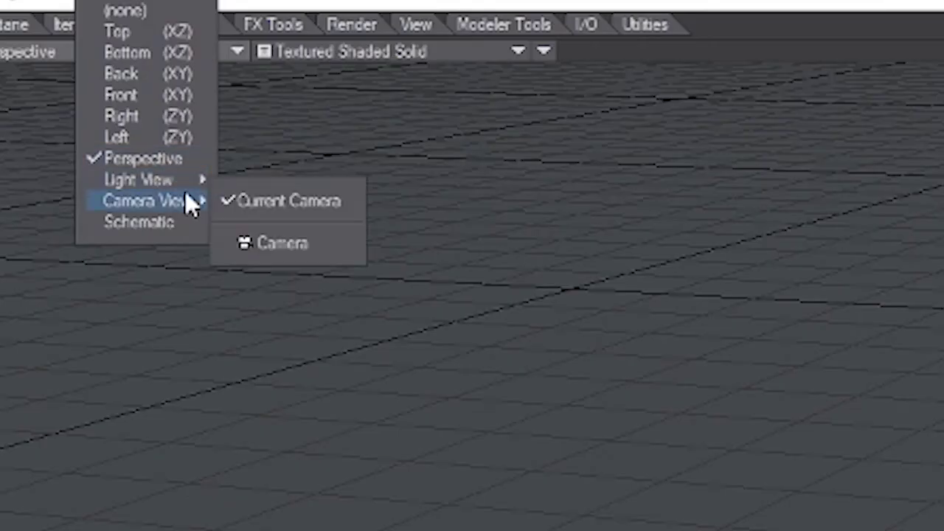
{"action": "left_click", "coordinate": [276, 247]}
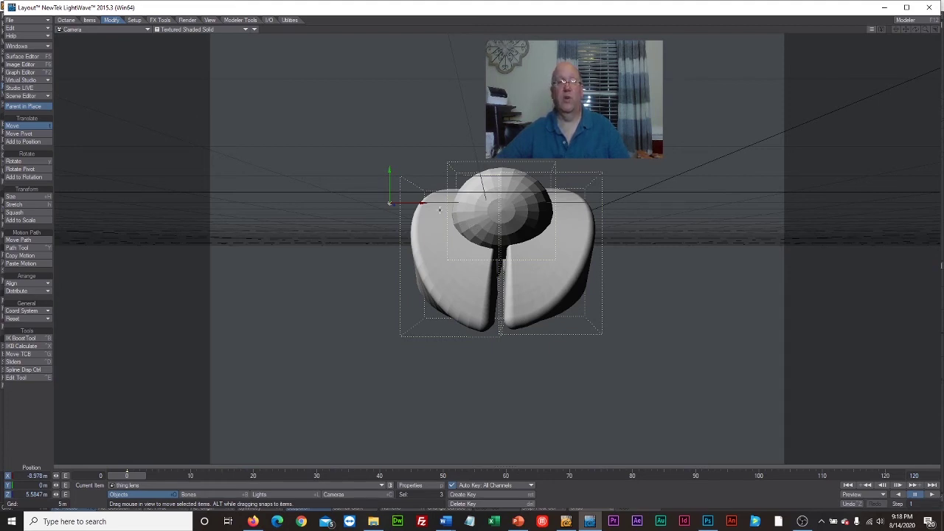
Open the Surface Editor and set the left_side surface to cyan, RGB 62, 255, 255
{"action": "left_click", "coordinate": [22, 57]}
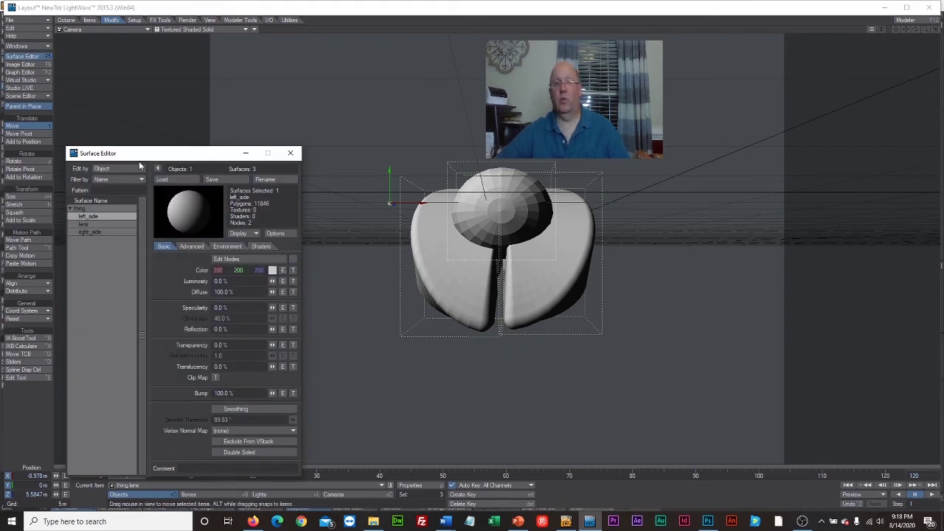
{"action": "left_click_drag", "start_coordinate": [140, 157], "coordinate": [166, 86]}
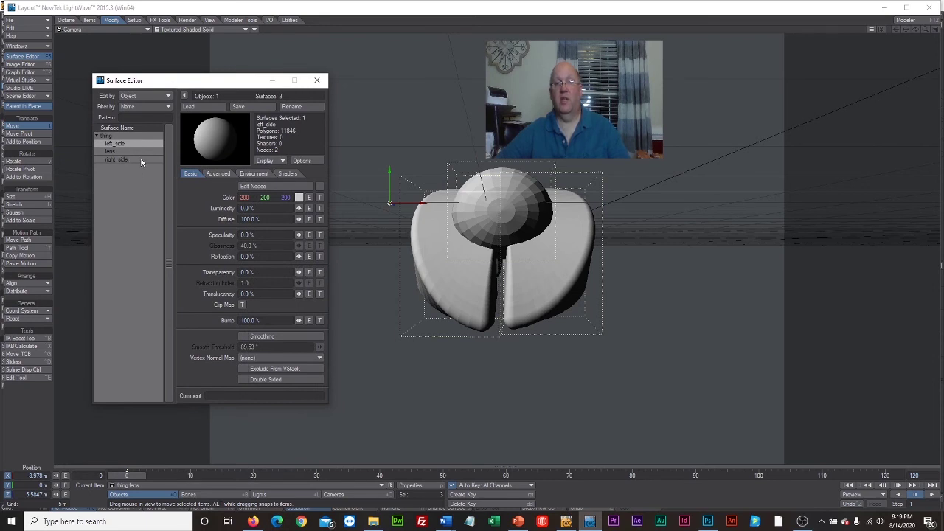
{"action": "left_click", "coordinate": [299, 198]}
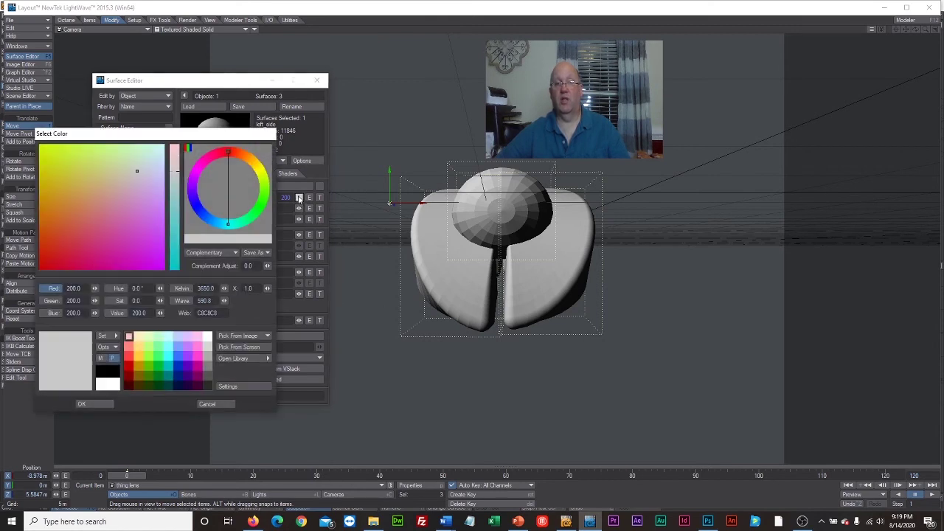
{"action": "left_click", "coordinate": [169, 355]}
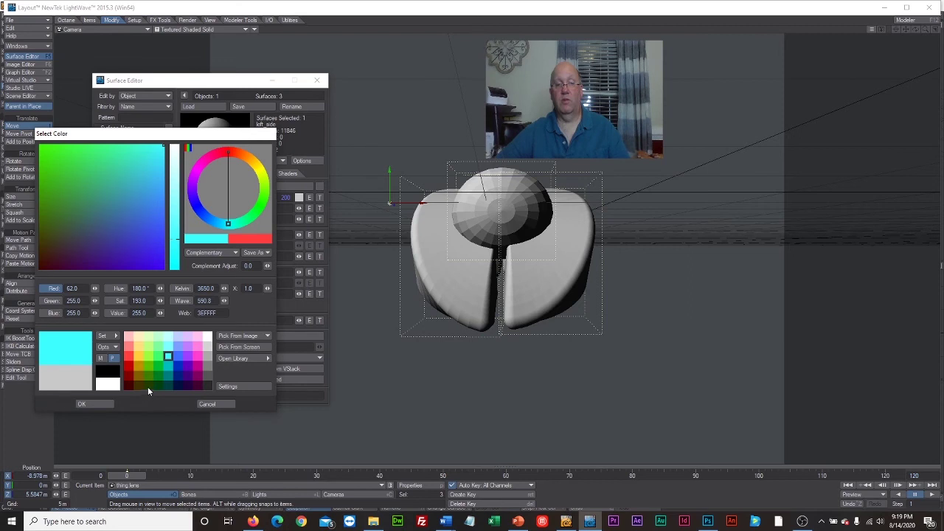
{"action": "left_click", "coordinate": [99, 402]}
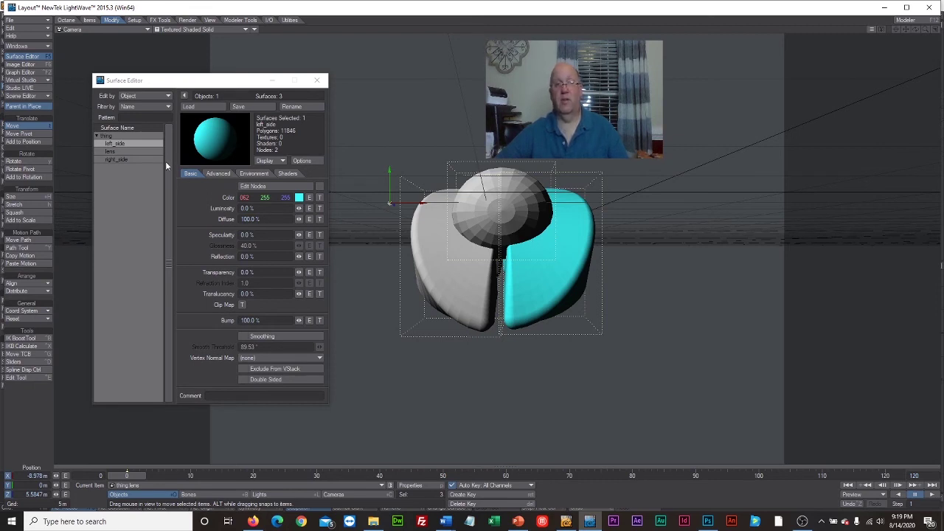
Set the color of the right_side surface to pink, RGB 255, 62, 207
{"action": "left_click", "coordinate": [122, 163]}
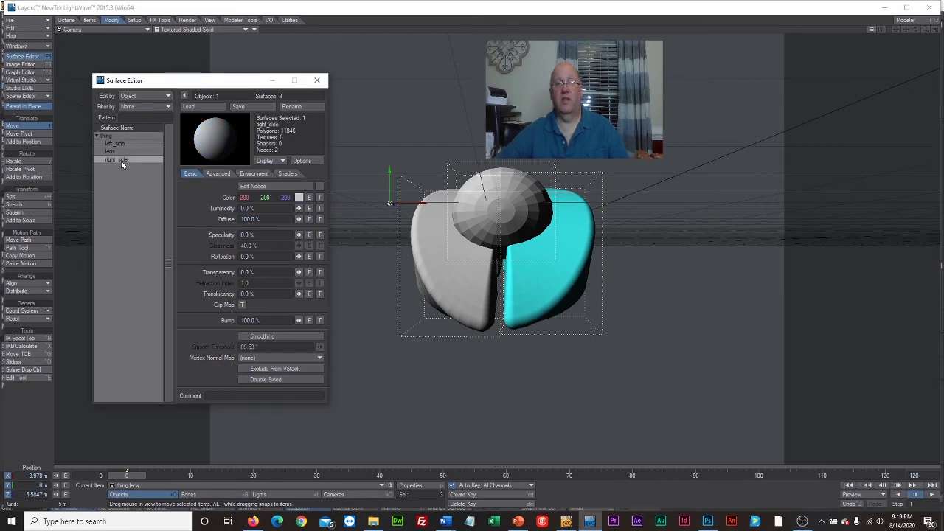
{"action": "left_click", "coordinate": [300, 198]}
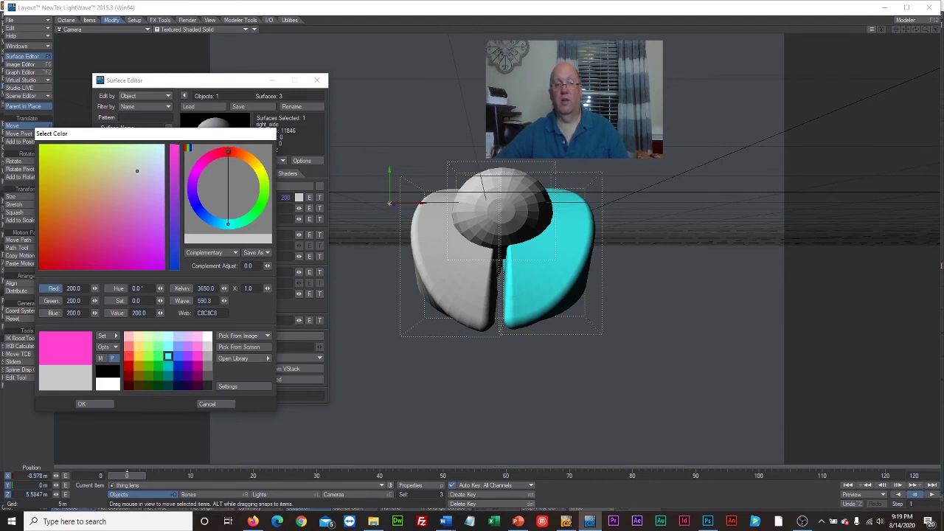
{"action": "left_click", "coordinate": [197, 357]}
{"action": "left_click", "coordinate": [99, 403]}
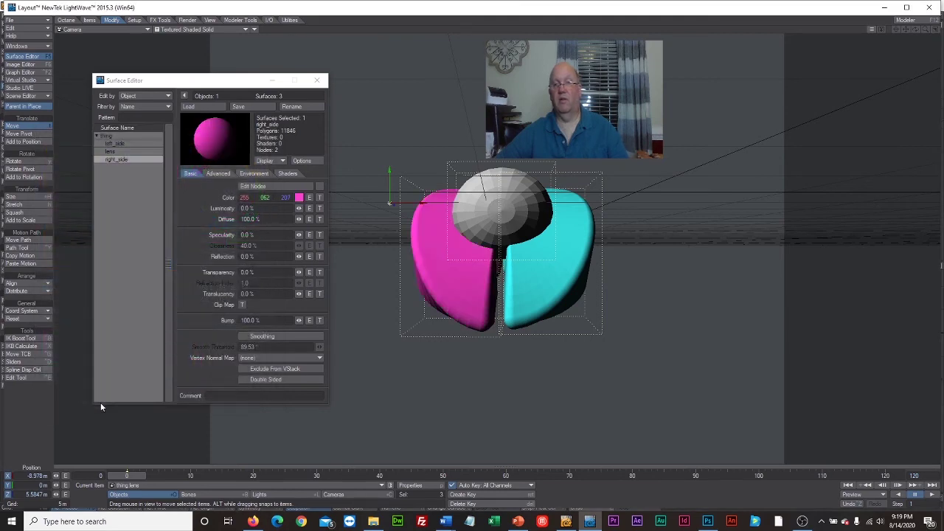
Set the color of the lens surface to green, RGB 62, 255, 111
{"action": "left_click", "coordinate": [129, 151]}
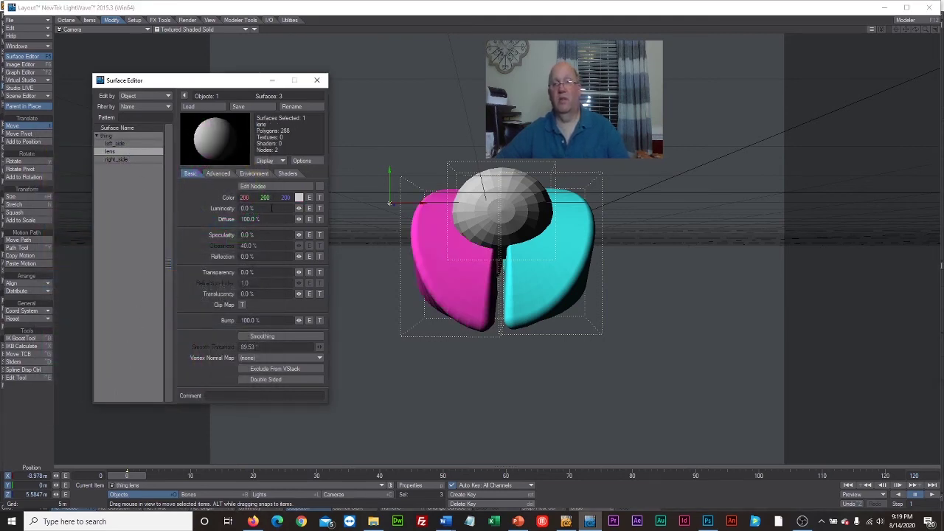
{"action": "left_click", "coordinate": [299, 198]}
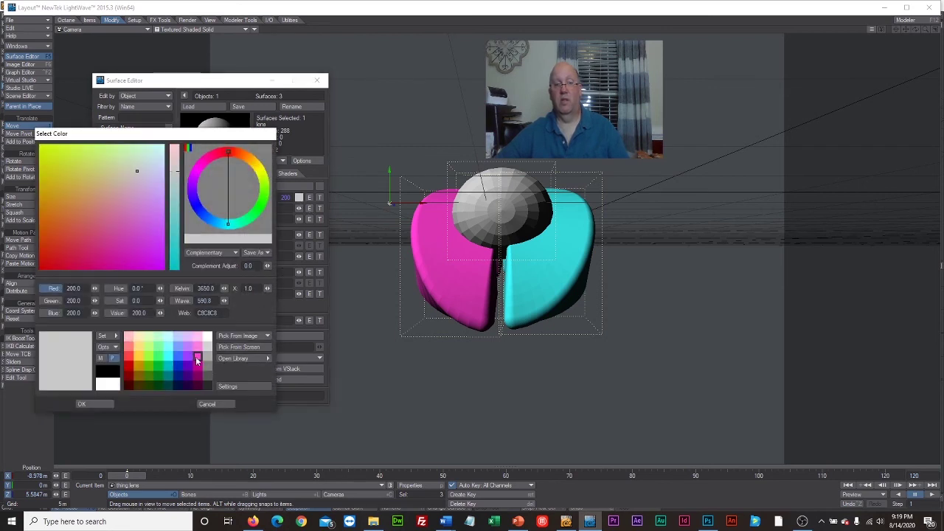
{"action": "left_click", "coordinate": [154, 357]}
{"action": "left_click", "coordinate": [100, 403]}
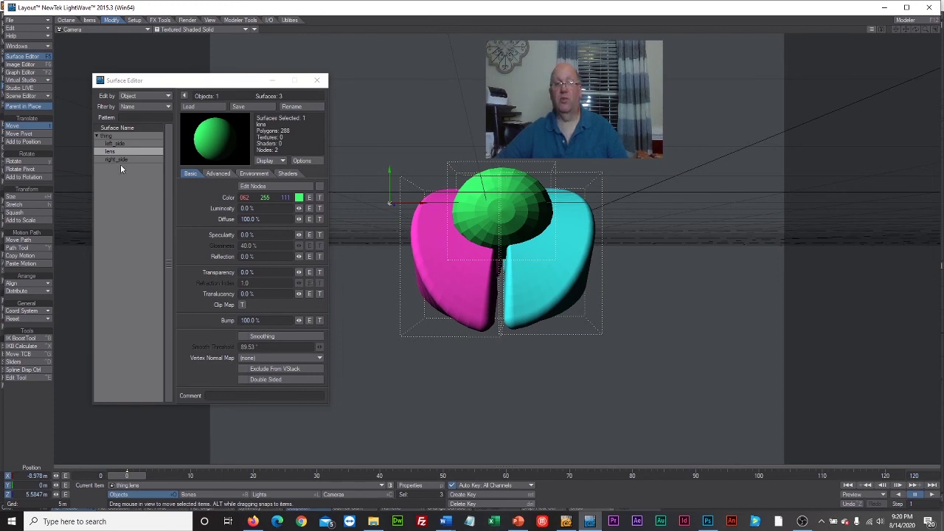
Enable Smoothing on the lens, right_side and left_side surfaces
{"action": "left_click", "coordinate": [245, 339]}
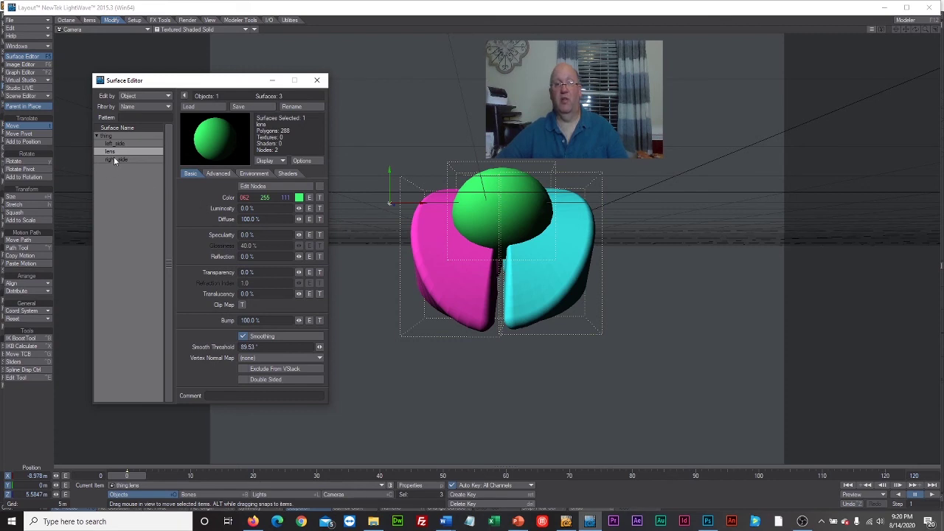
{"action": "left_click", "coordinate": [113, 157]}
{"action": "left_click", "coordinate": [243, 336]}
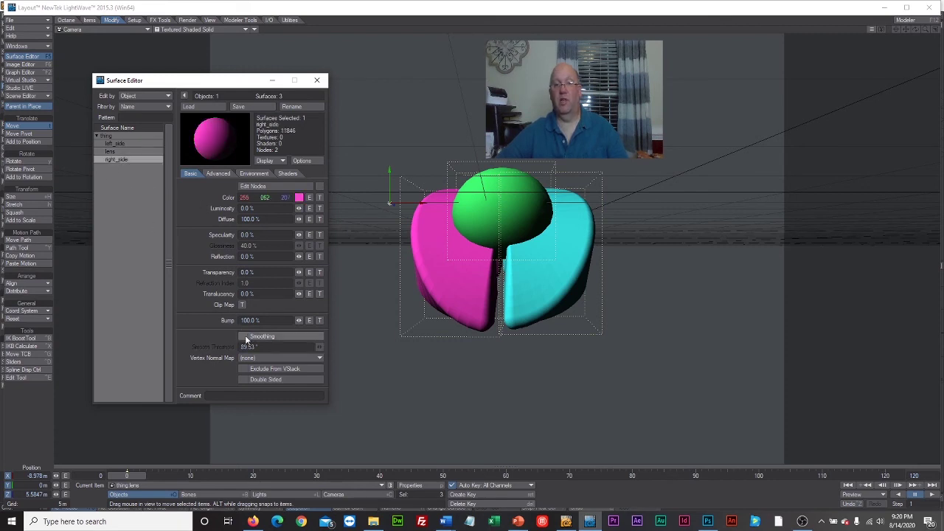
{"action": "left_click", "coordinate": [121, 144]}
{"action": "left_click", "coordinate": [244, 336]}
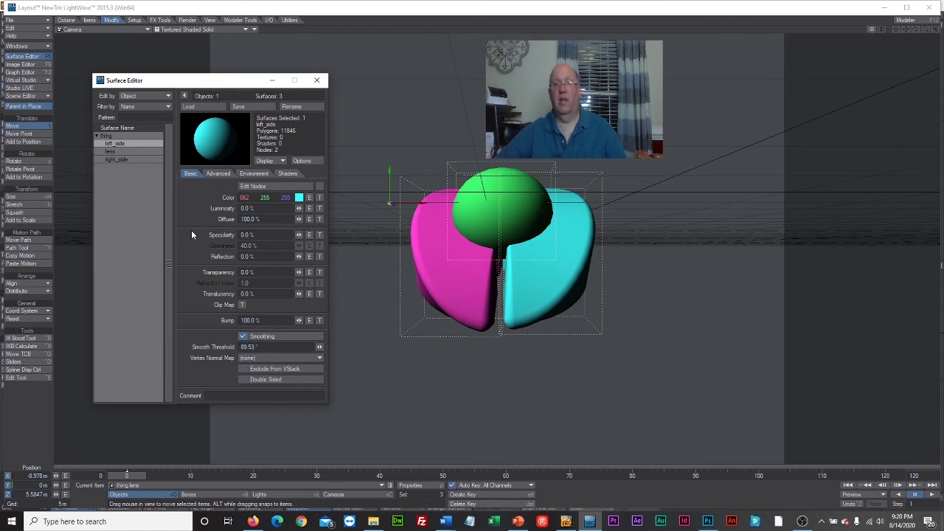
Set the left_side surface's specularity to 100%, glossiness to 78% and reflection to 68%
{"action": "mouse_move", "coordinate": [299, 235]}
{"action": "left_mouse_down"}
{"action": "mouse_move", "coordinate": [377, 234]}
{"action": "mouse_move", "coordinate": [299, 237]}
{"action": "left_mouse_up"}
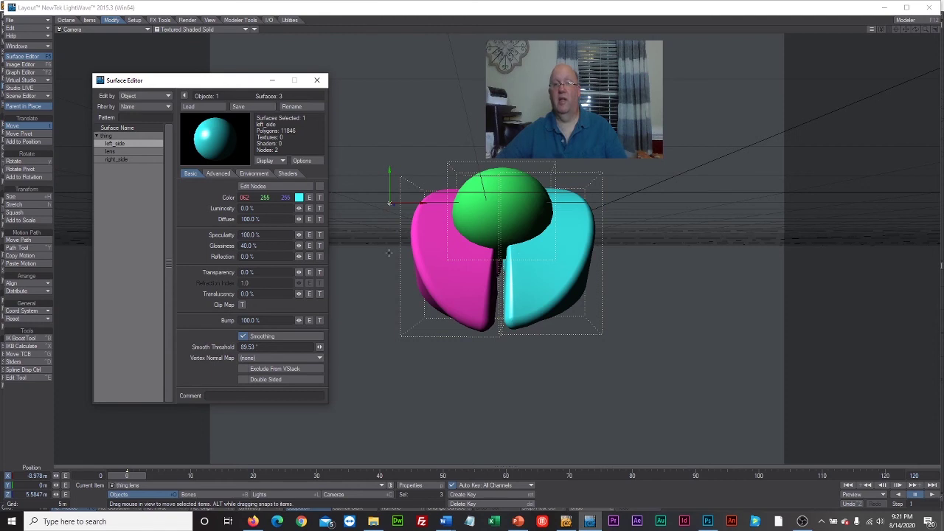
{"action": "left_click_drag", "start_coordinate": [299, 245], "coordinate": [350, 245]}
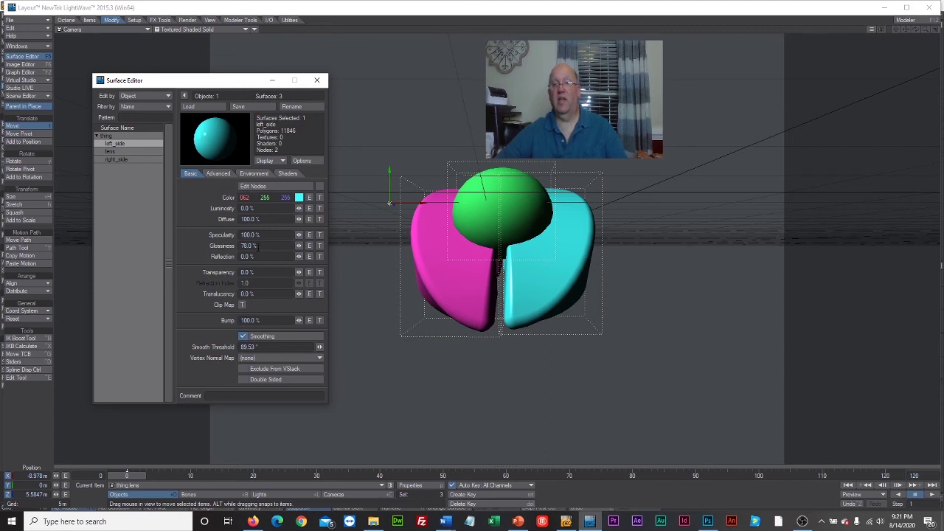
{"action": "left_click_drag", "start_coordinate": [299, 257], "coordinate": [340, 257]}
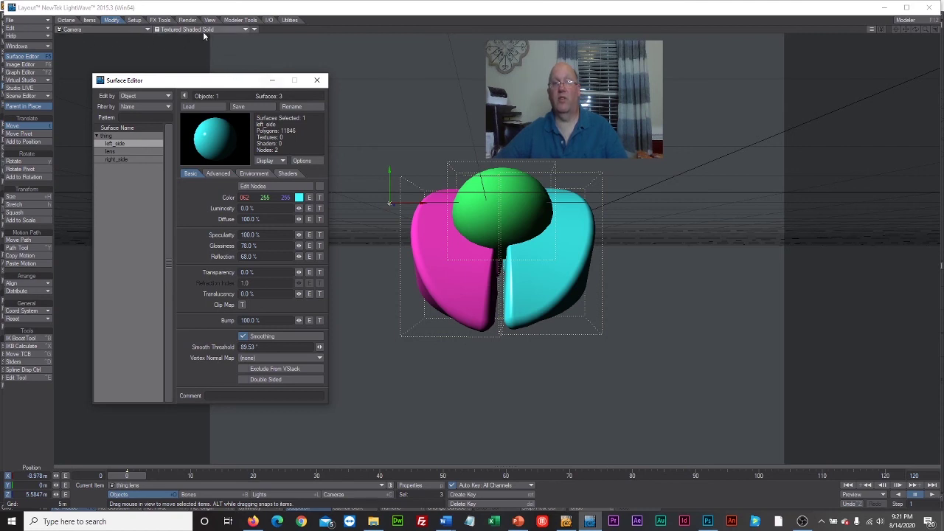
Switch the camera viewport to VPR display and set the left_side surface's glossiness to 23%
{"action": "left_click", "coordinate": [243, 29]}
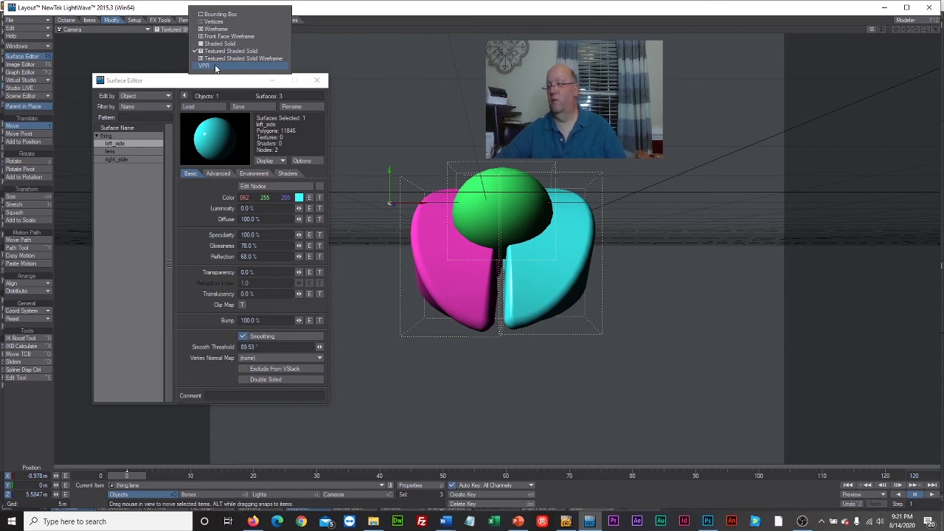
{"action": "key", "text": "Escape"}
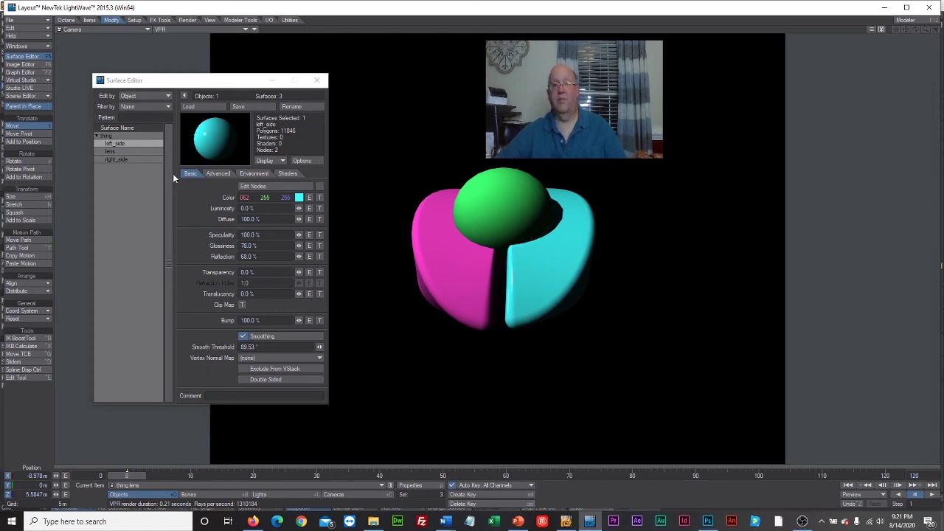
{"action": "mouse_move", "coordinate": [299, 245]}
{"action": "left_mouse_down"}
{"action": "mouse_move", "coordinate": [265, 246]}
{"action": "mouse_move", "coordinate": [313, 245]}
{"action": "mouse_move", "coordinate": [299, 248]}
{"action": "left_mouse_up"}
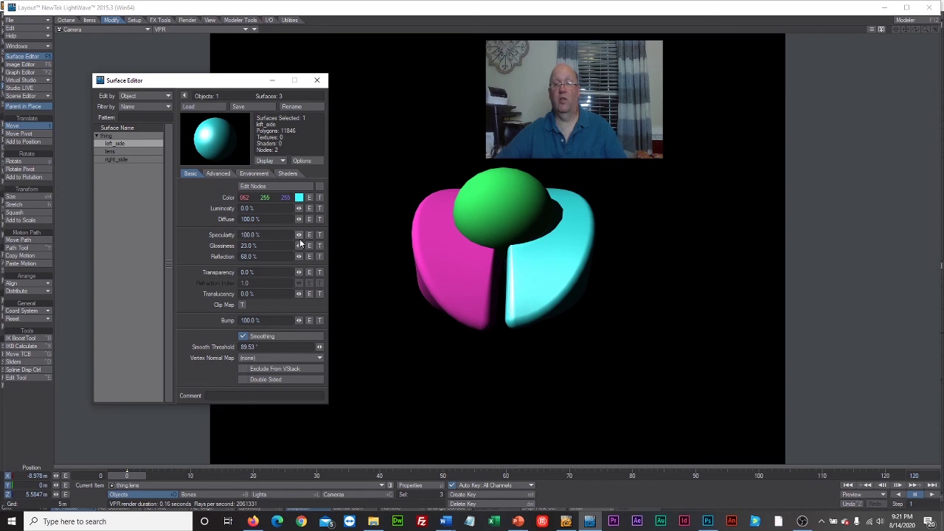
Set the right_side surface's specularity to 84.5%, glossiness to 32.5% and reflection to 65%
{"action": "left_click", "coordinate": [129, 159]}
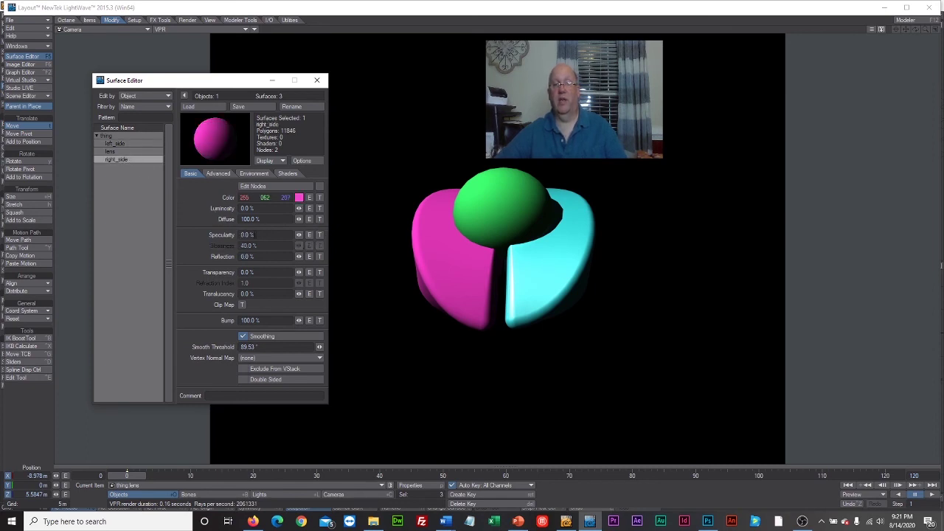
{"action": "left_click_drag", "start_coordinate": [299, 238], "coordinate": [313, 256]}
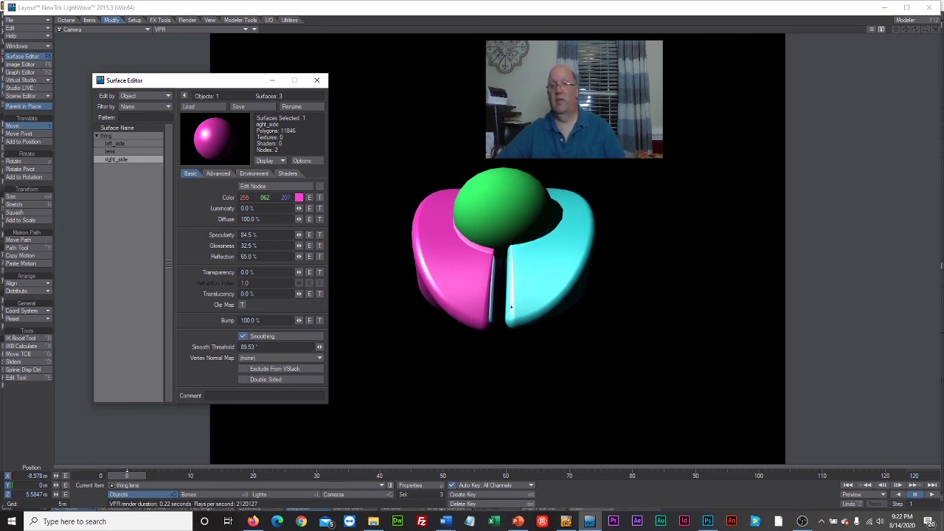
Set the lens surface's specularity to 100%, glossiness to 82.5% and reflection to 24%
{"action": "left_click", "coordinate": [137, 152]}
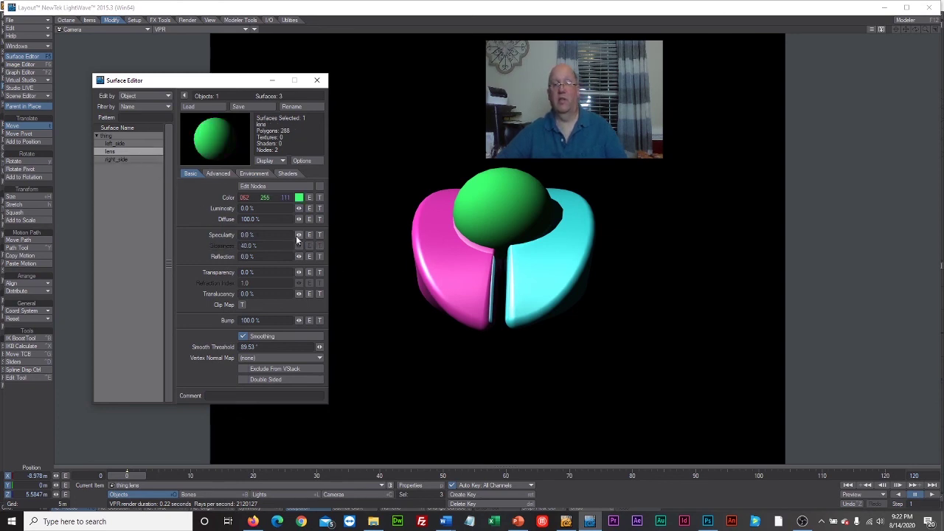
{"action": "left_click_drag", "start_coordinate": [298, 235], "coordinate": [323, 257]}
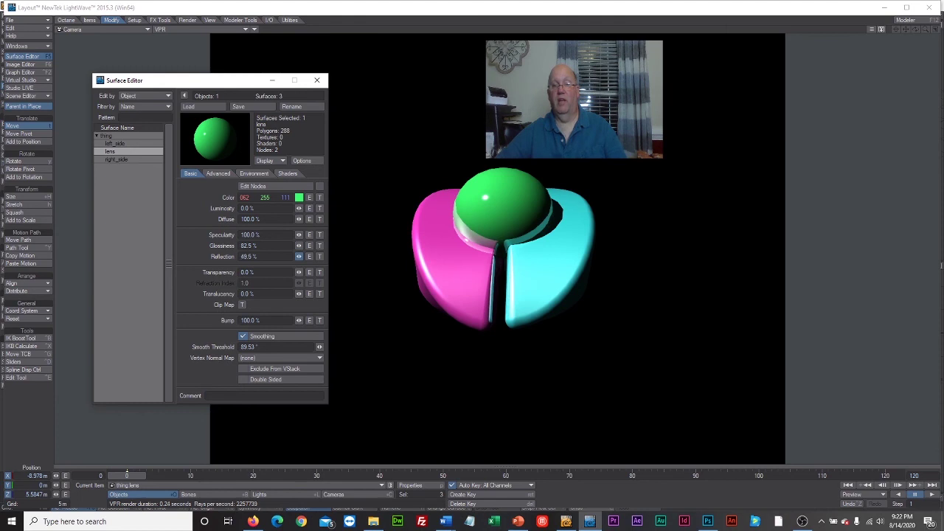
{"action": "left_click_drag", "start_coordinate": [298, 256], "coordinate": [297, 256]}
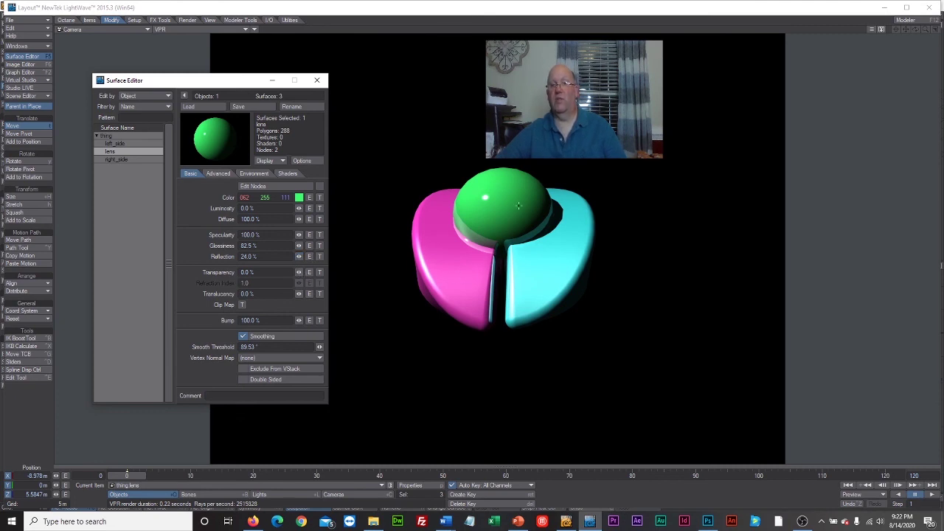
Make the lens surface double sided with 52% transparency and a refraction index of 1.455, and close the Surface Editor
{"action": "mouse_move", "coordinate": [299, 272]}
{"action": "left_mouse_down"}
{"action": "mouse_move", "coordinate": [316, 272]}
{"action": "mouse_move", "coordinate": [299, 275]}
{"action": "left_mouse_up"}
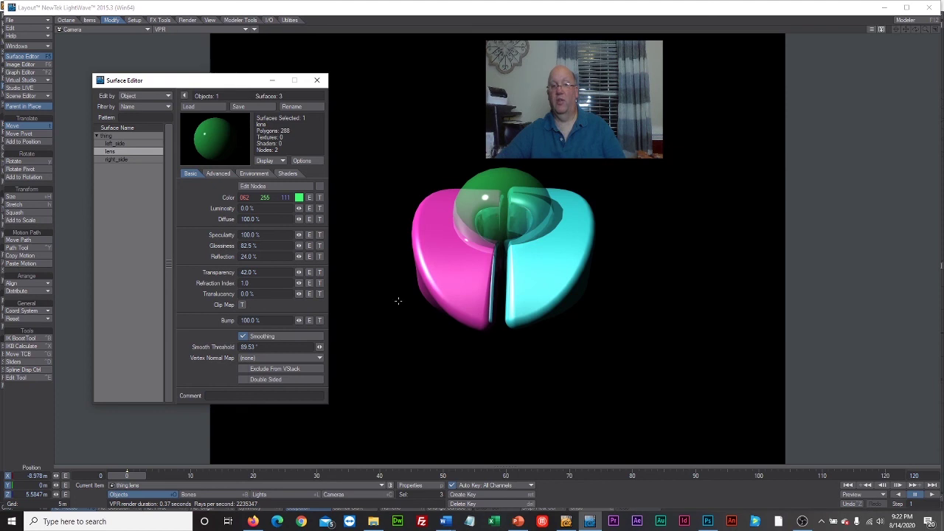
{"action": "left_click", "coordinate": [242, 380]}
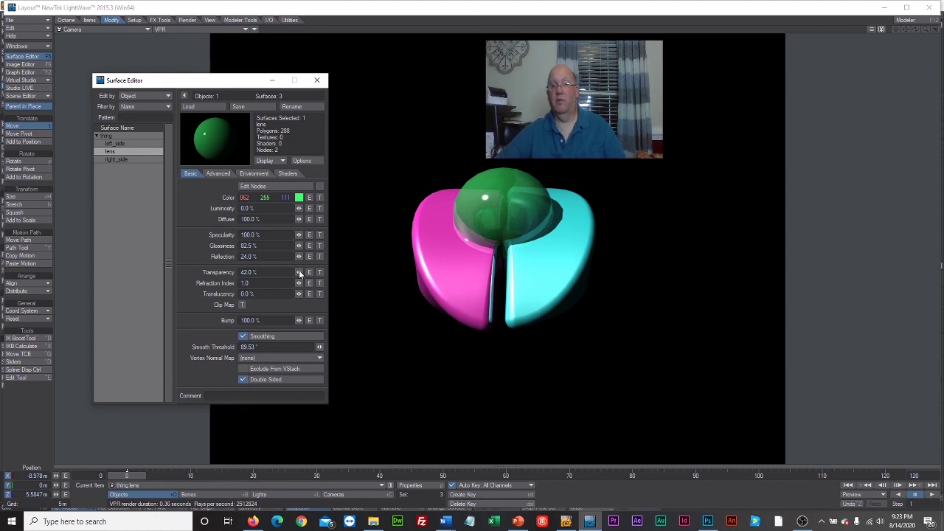
{"action": "left_click_drag", "start_coordinate": [299, 273], "coordinate": [307, 272]}
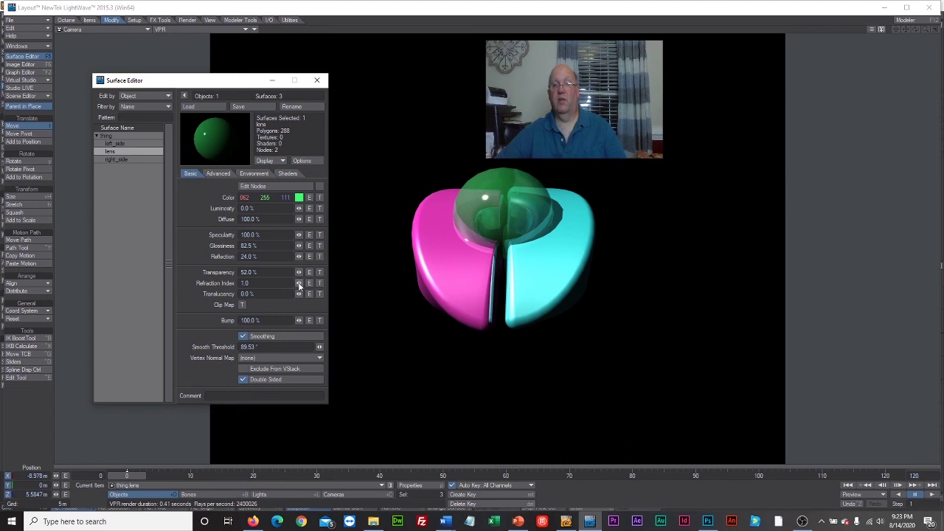
{"action": "left_click_drag", "start_coordinate": [299, 283], "coordinate": [333, 283]}
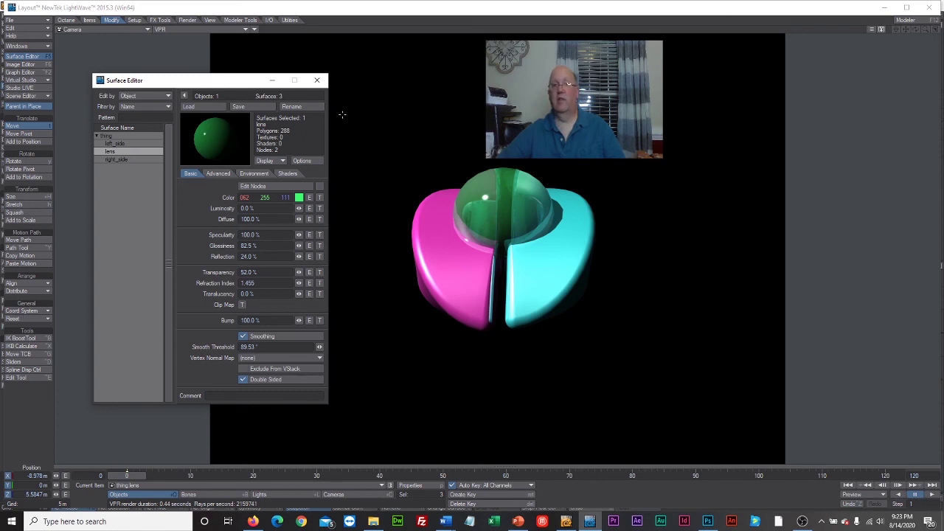
{"action": "left_click", "coordinate": [318, 81]}
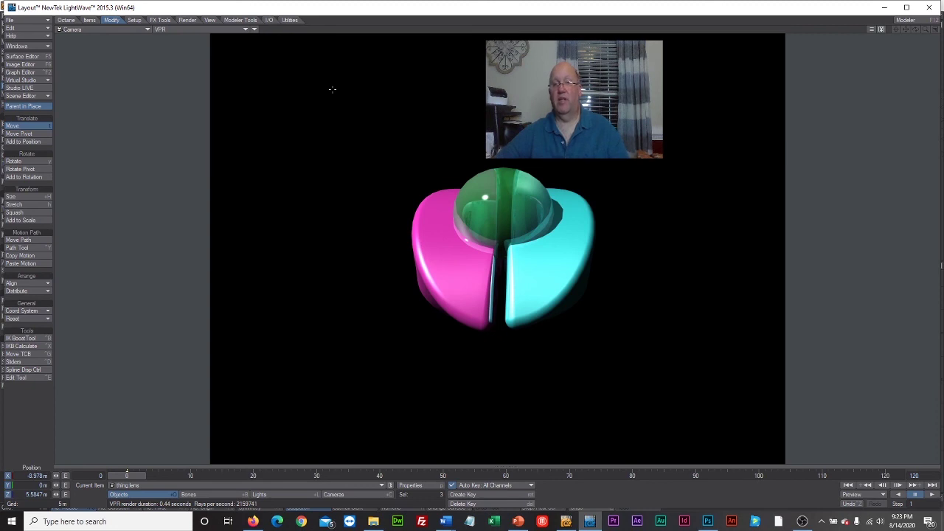
Render frame 0, and dismiss the render status so that the rendered image stays open in its own window
{"action": "left_click", "coordinate": [332, 89]}
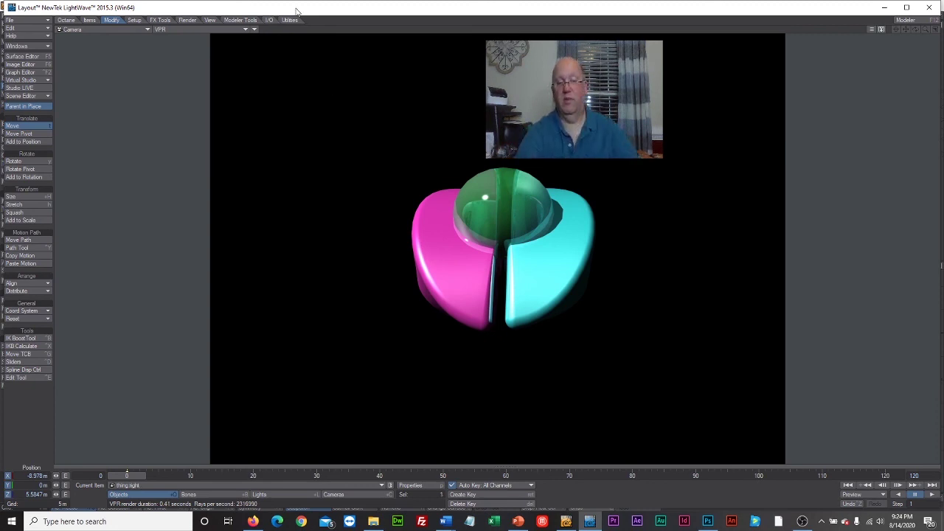
{"action": "key", "text": "F9"}
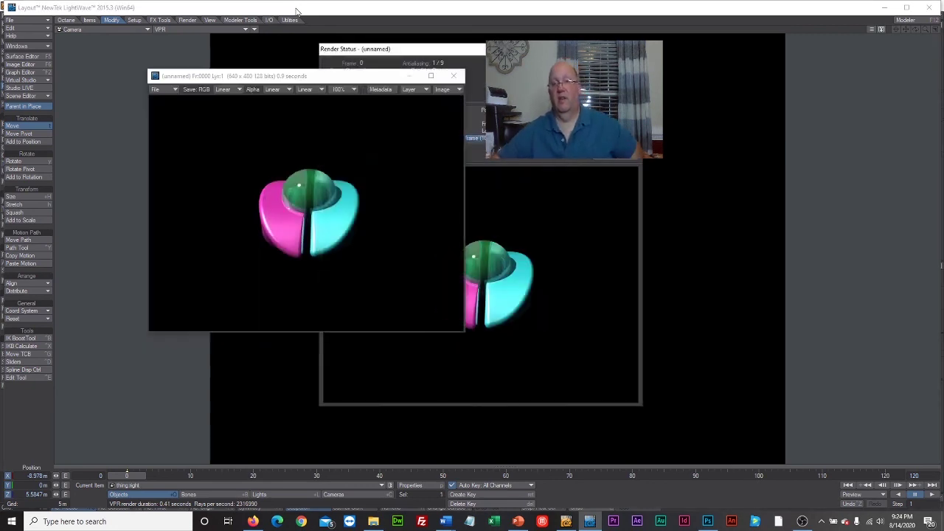
{"action": "left_click_drag", "start_coordinate": [425, 49], "coordinate": [590, 49]}
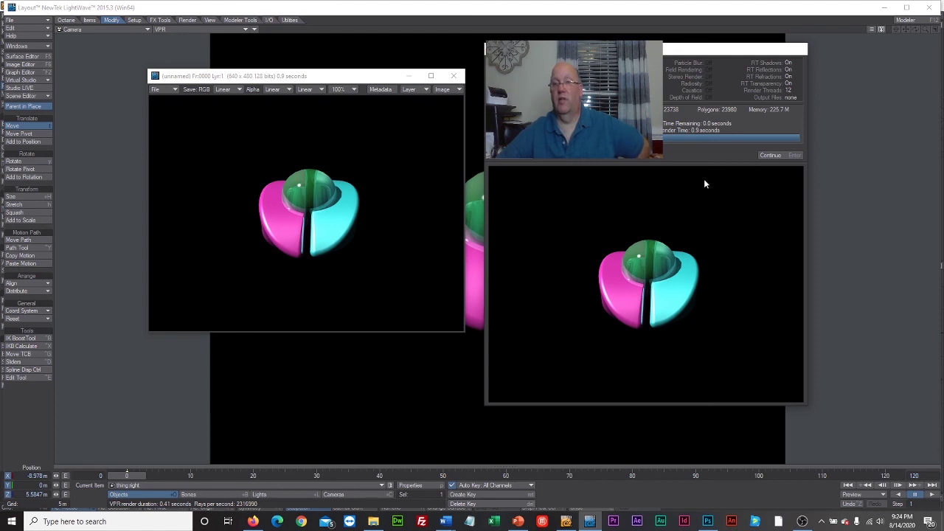
{"action": "left_click", "coordinate": [772, 156]}
{"action": "left_click_drag", "start_coordinate": [322, 77], "coordinate": [556, 79]}
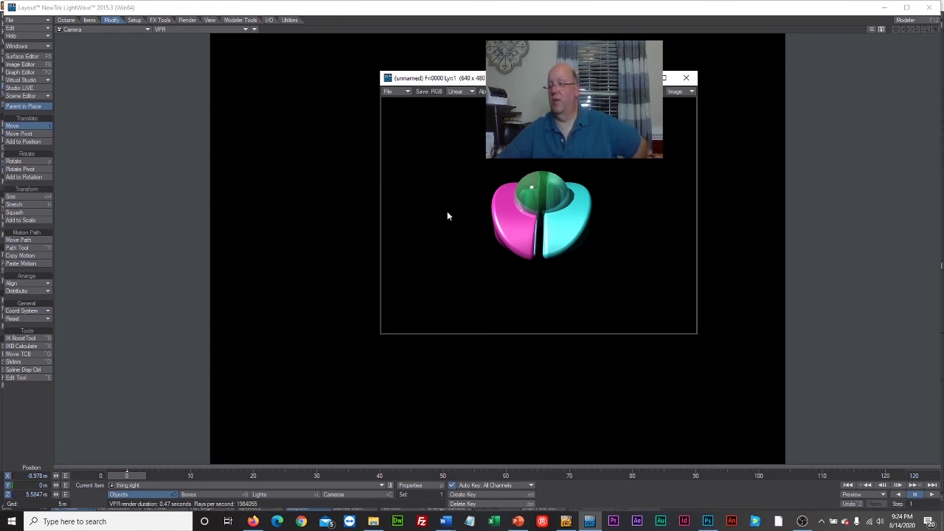
{"action": "left_click_drag", "start_coordinate": [520, 79], "coordinate": [396, 102]}
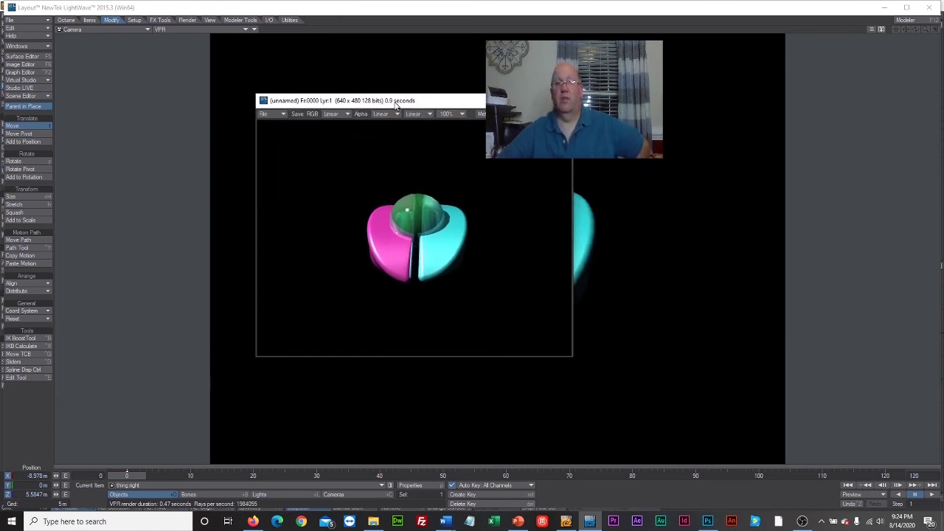
Save the rendered image in LW_PNG32 format as thing_picture and dismiss the image window
{"action": "left_click", "coordinate": [283, 113]}
{"action": "mouse_move", "coordinate": [282, 116]}
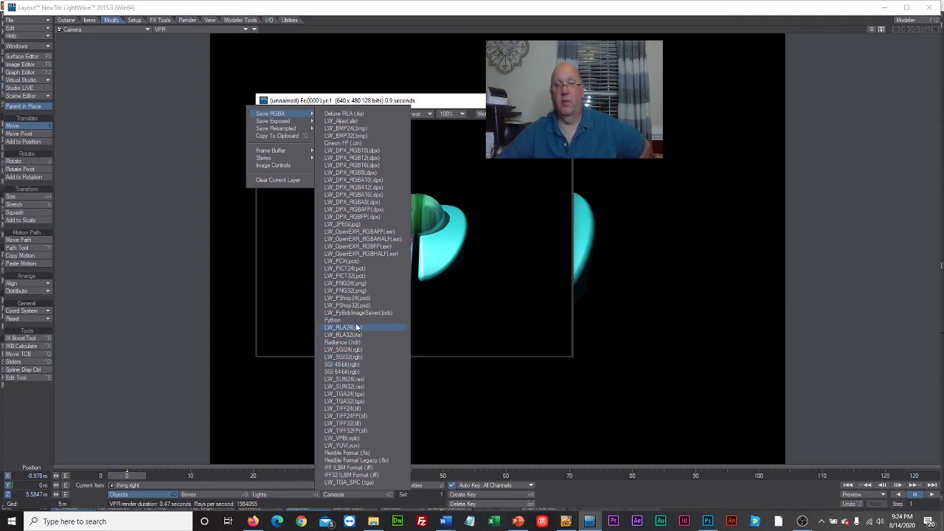
{"action": "left_click", "coordinate": [370, 293]}
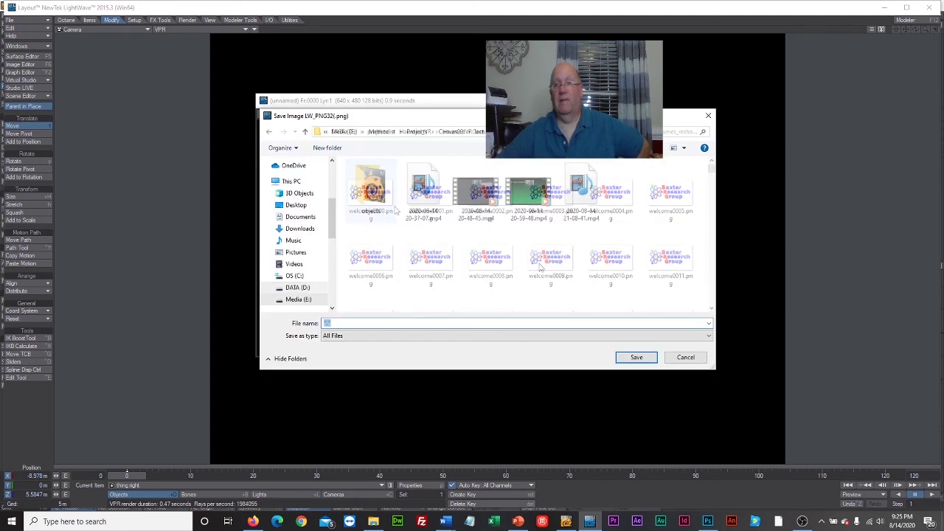
{"action": "left_click", "coordinate": [531, 323]}
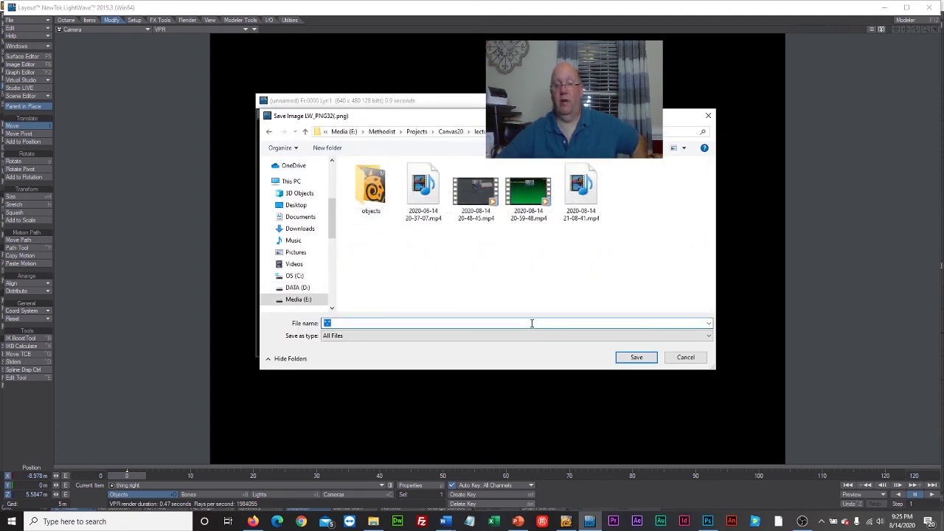
{"action": "type", "text": "thi"}
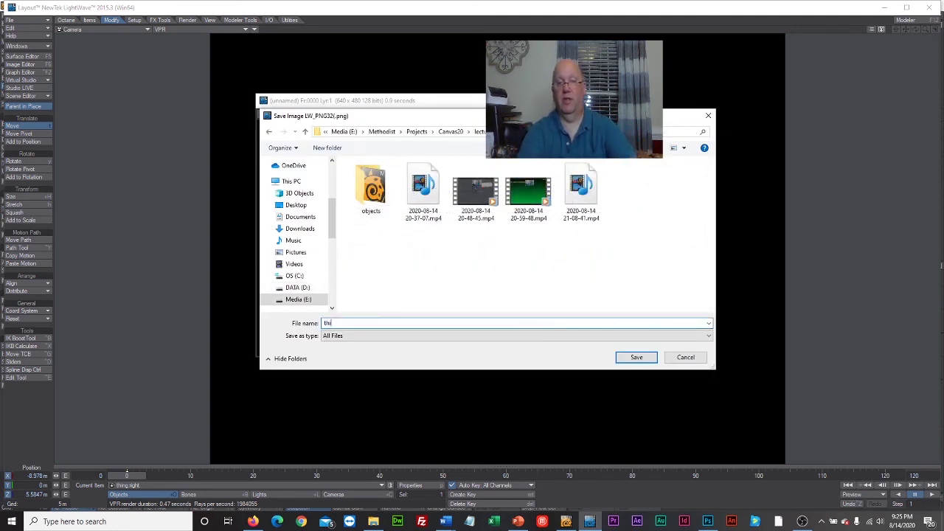
{"action": "type", "text": "ng_picture"}
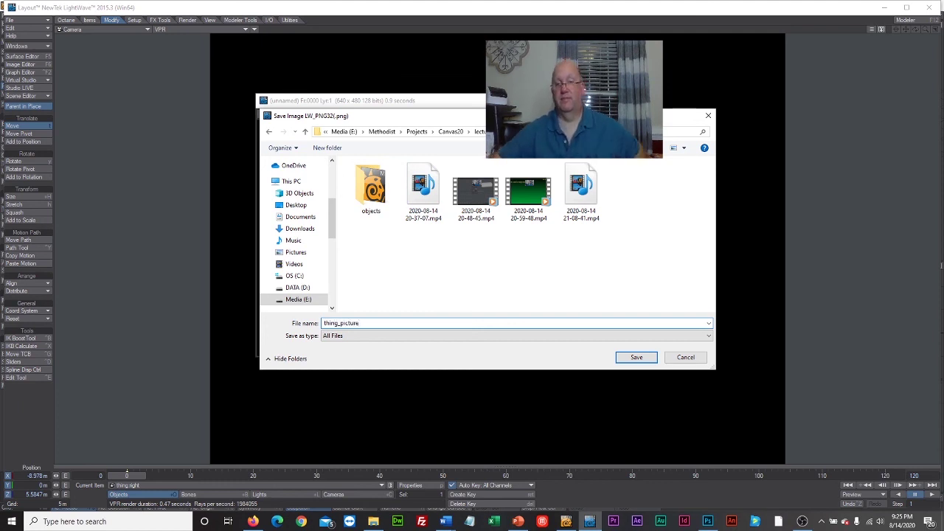
{"action": "left_click", "coordinate": [635, 357]}
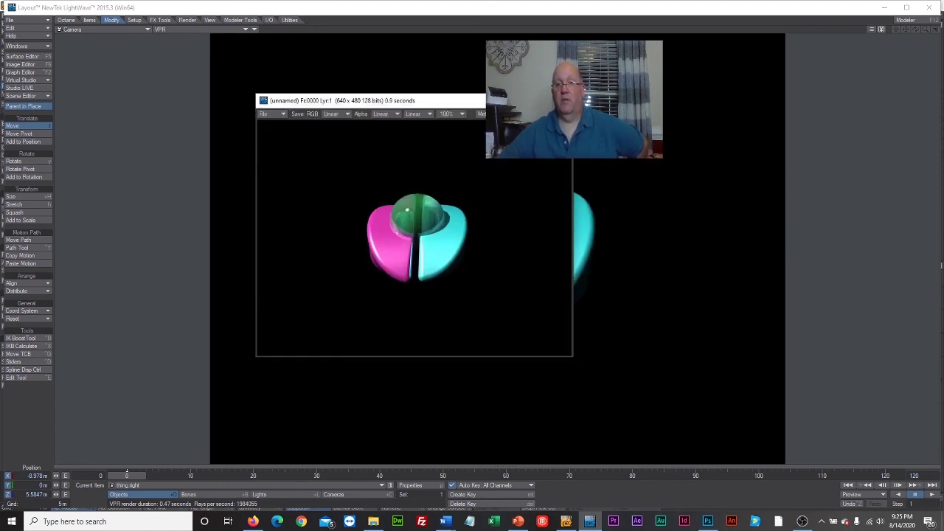
{"action": "left_click", "coordinate": [756, 122]}
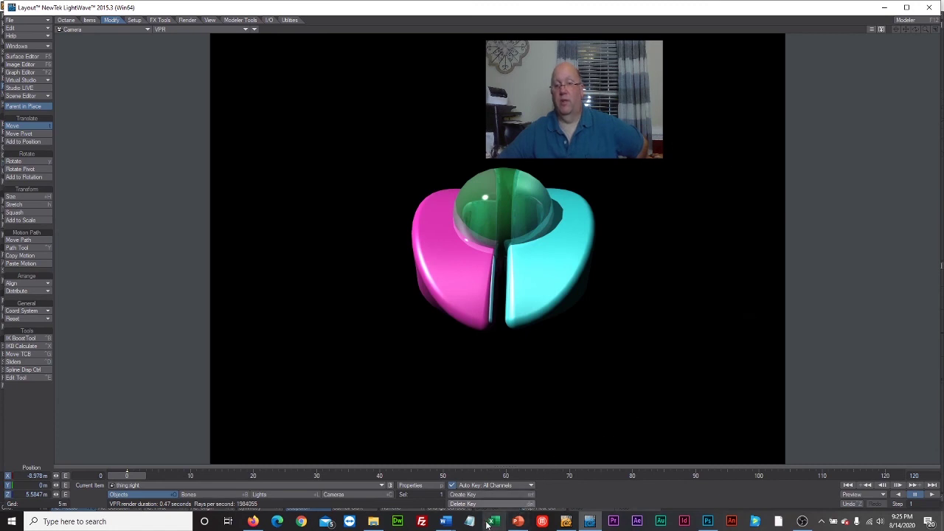
Switch to File Explorer and open thing_picture.png from the Week2 folder in Photos
{"action": "left_click", "coordinate": [375, 522]}
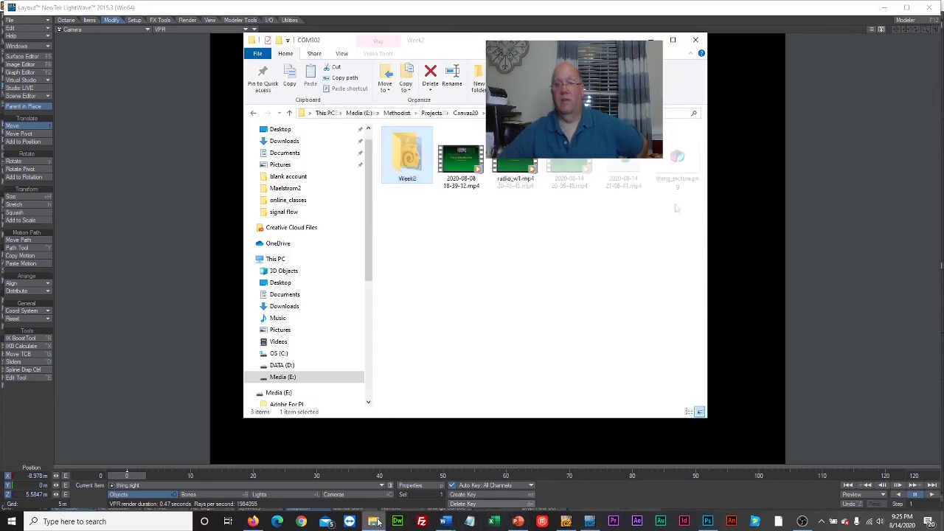
{"action": "left_click", "coordinate": [679, 161]}
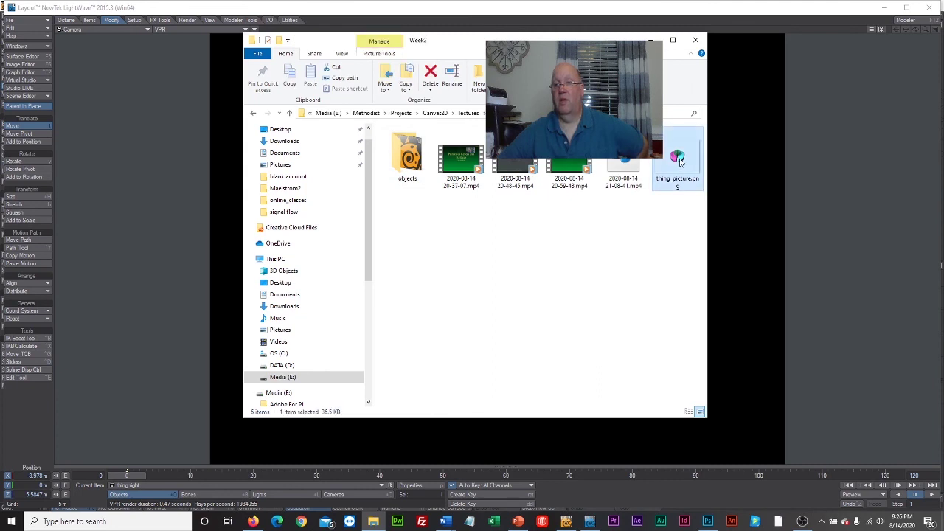
{"action": "right_click", "coordinate": [680, 160]}
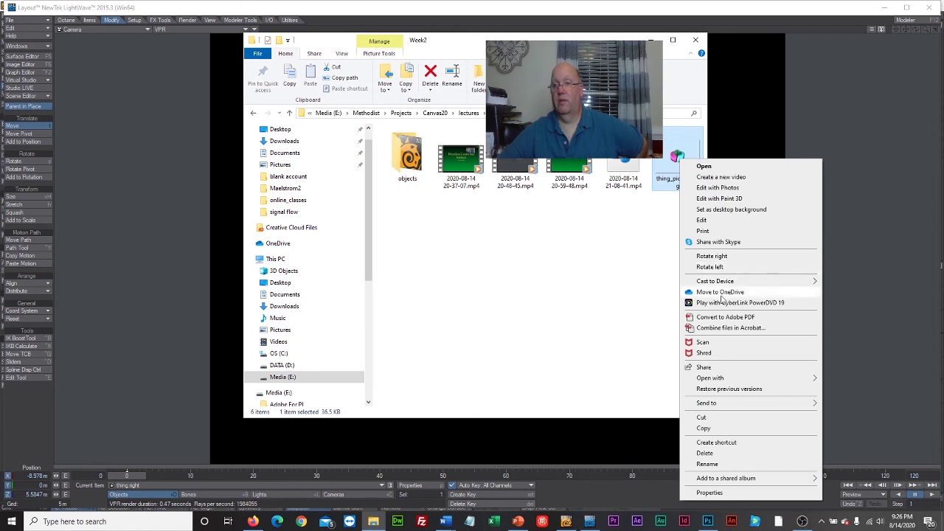
{"action": "mouse_move", "coordinate": [726, 379]}
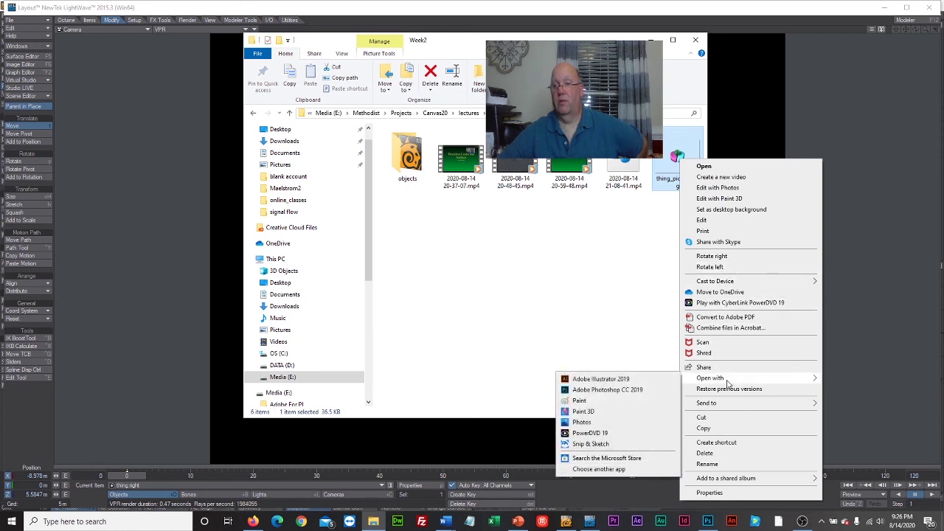
{"action": "left_click", "coordinate": [583, 422]}
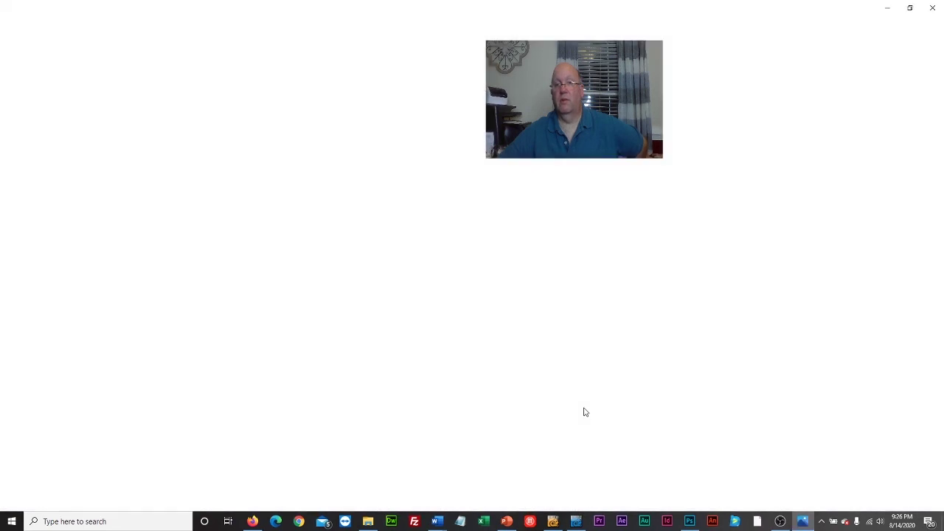